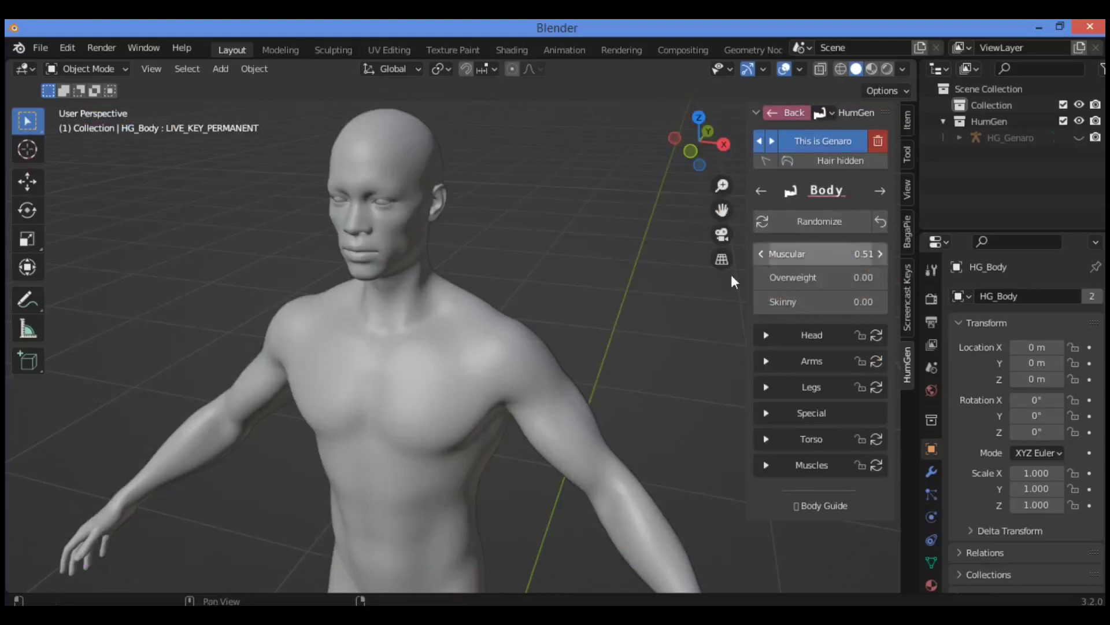
Step: Select the body mesh and expand the Head, Arms and Legs slider groups
left_click(402, 155)
left_click(773, 335)
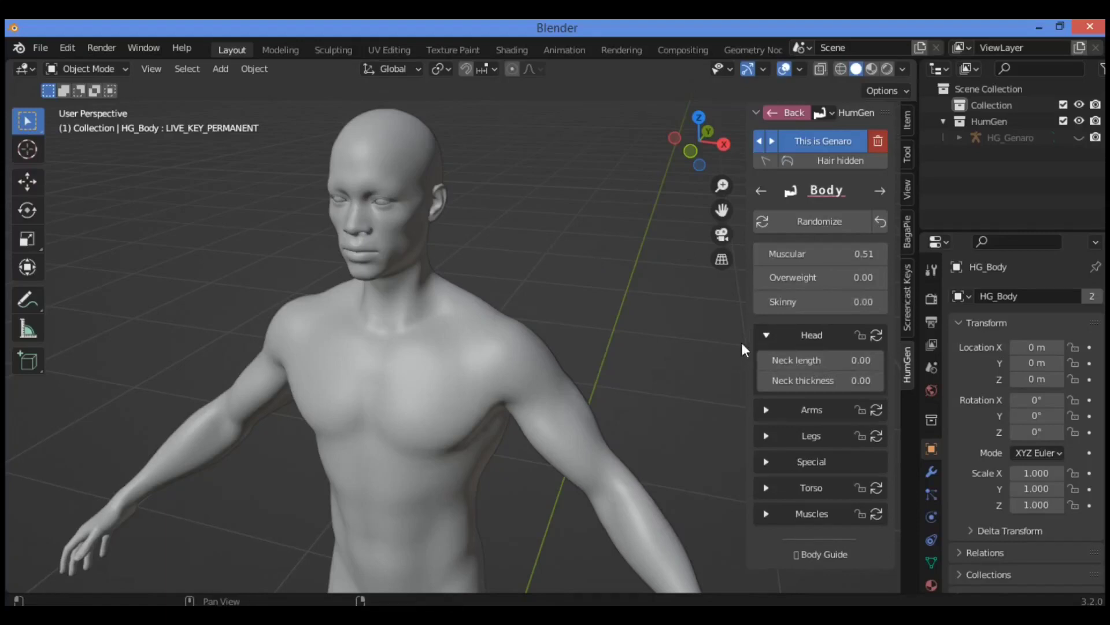
left_click(774, 409)
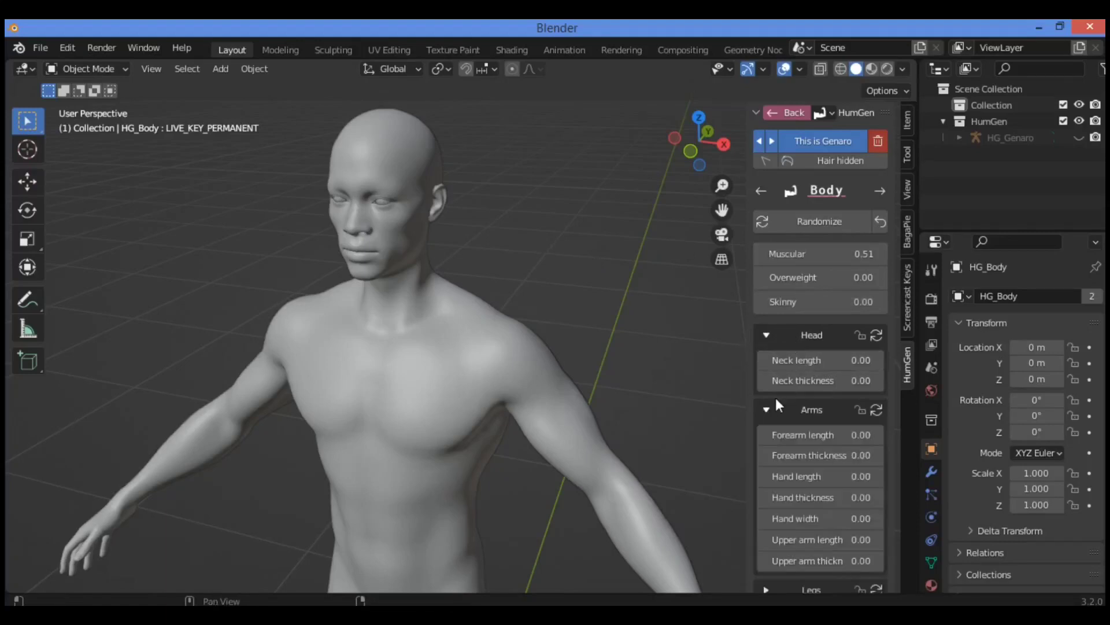
scroll(794, 375, "down", 4)
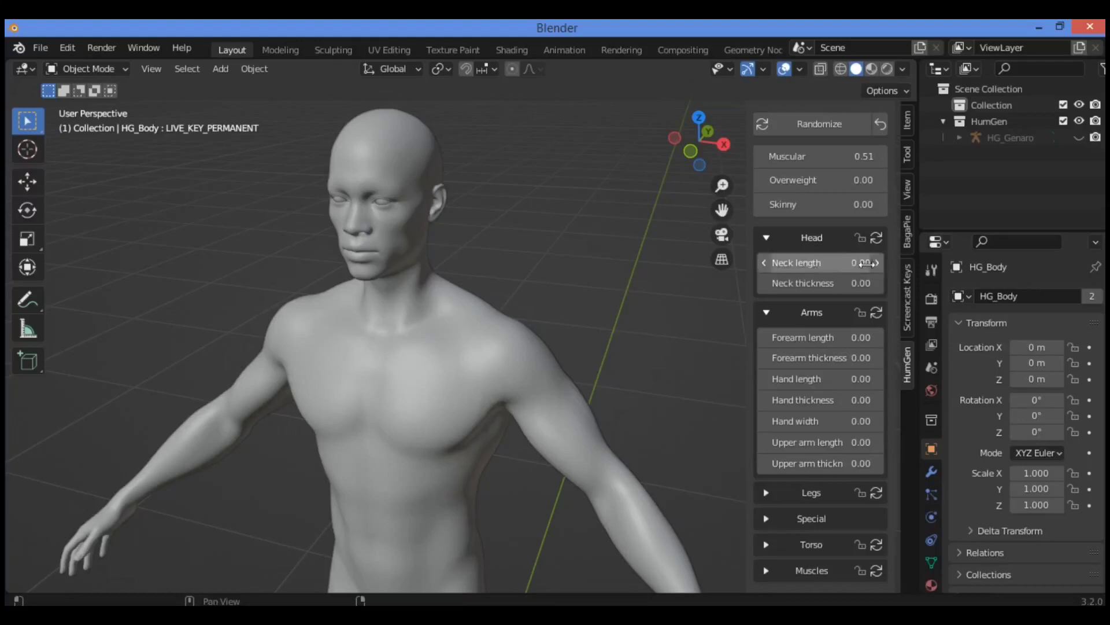
scroll(809, 324, "down", 1)
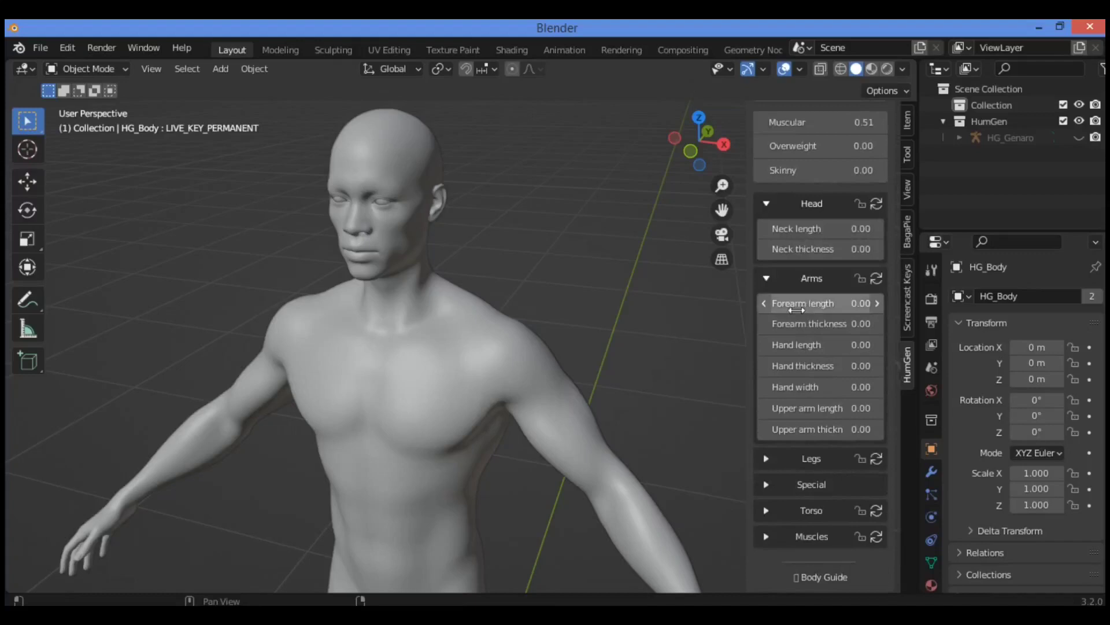
left_click(790, 458)
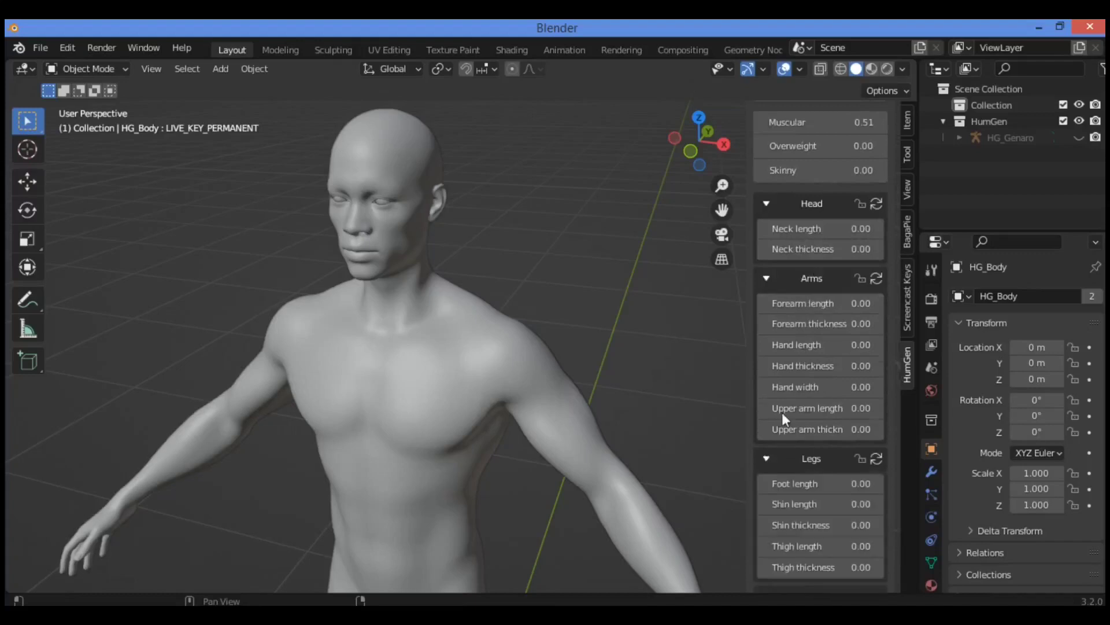
Step: Expand the Special, Torso and Muscles groups and review their sliders
scroll(781, 412, "down", 3)
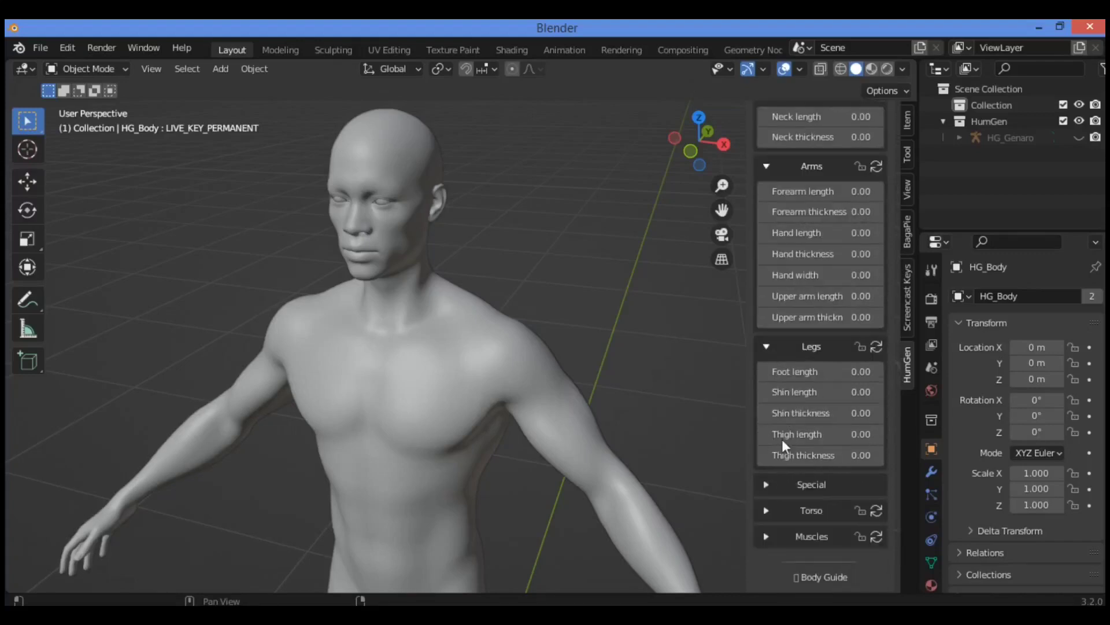
left_click(769, 482)
scroll(772, 463, "down", 1)
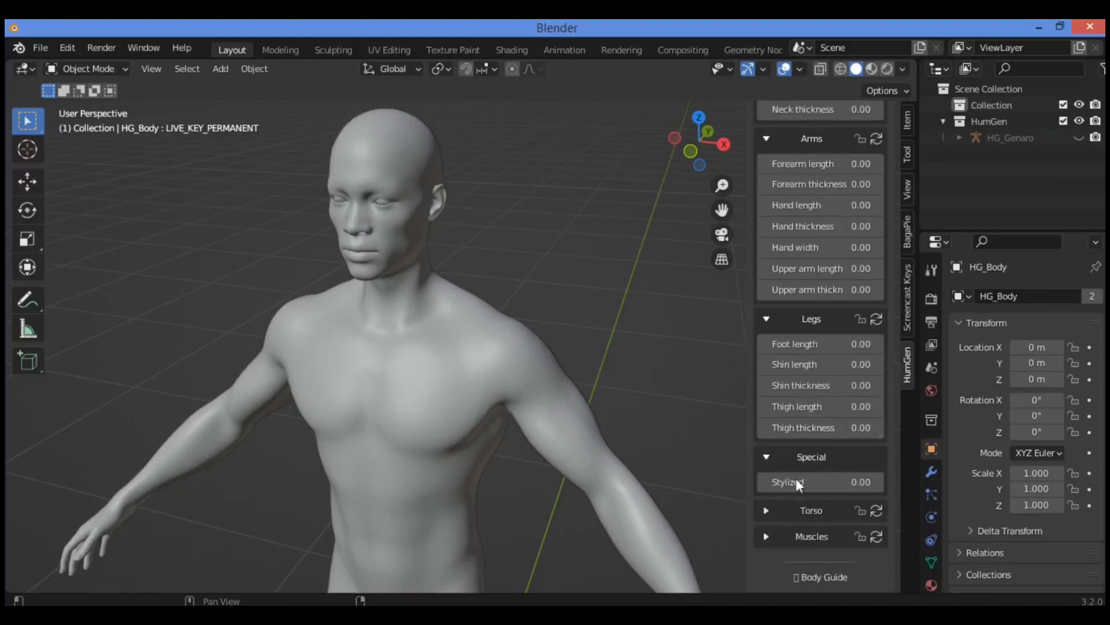
left_click(784, 512)
scroll(792, 486, "down", 5)
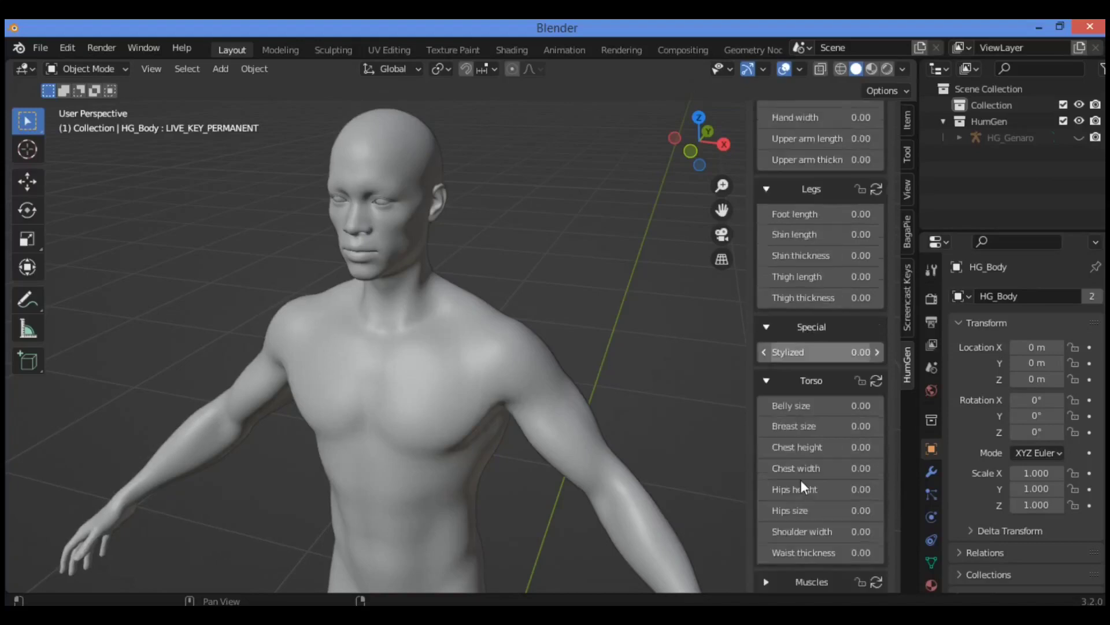
scroll(809, 534, "down", 2)
left_click(775, 531)
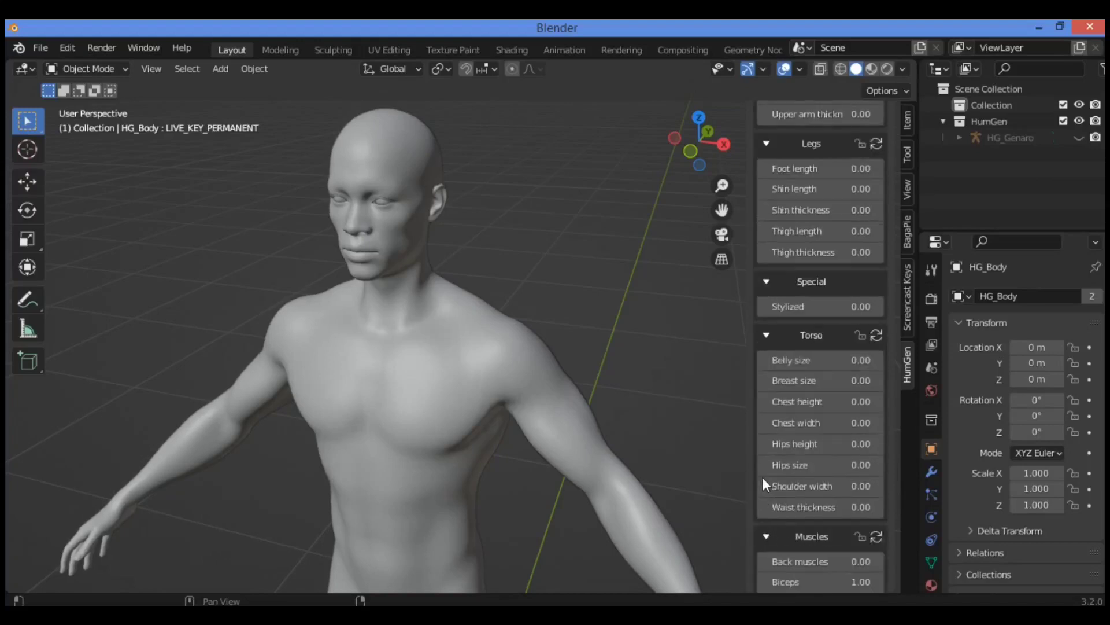
scroll(772, 480, "down", 10)
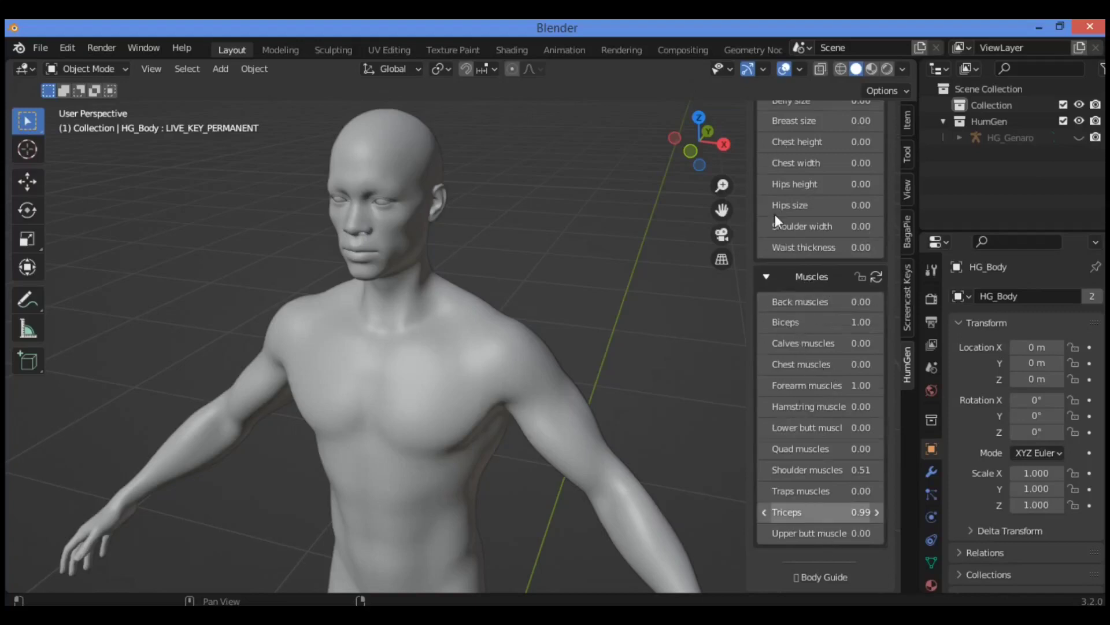
scroll(775, 215, "up", 15)
scroll(775, 214, "up", 10)
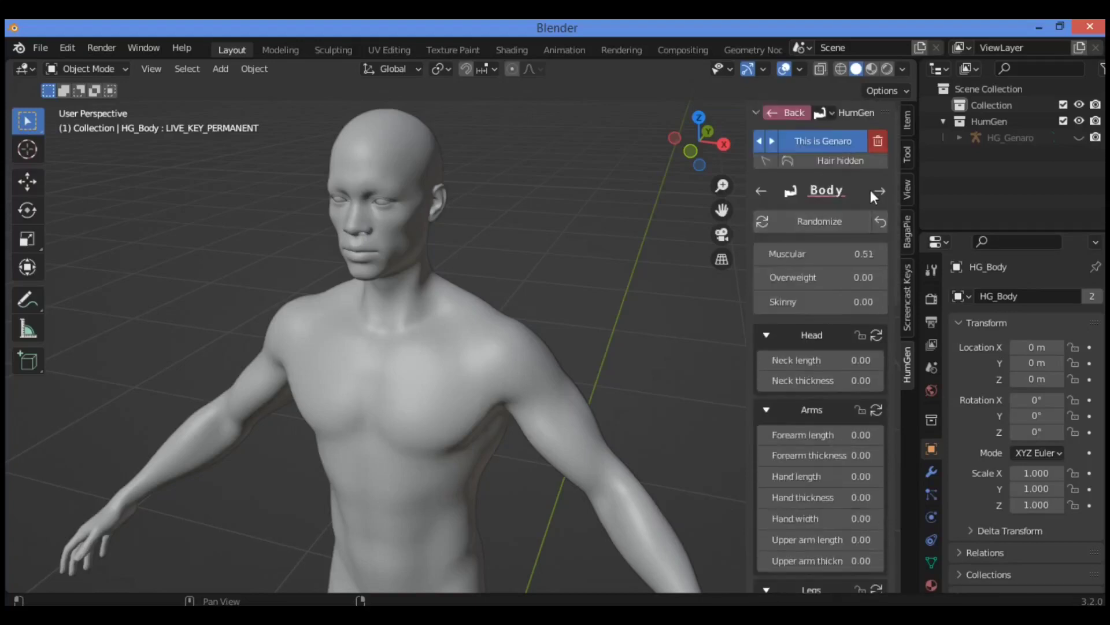
Step: Enter 70 as the character's age on the Age page, then advance to Face
left_click(880, 191)
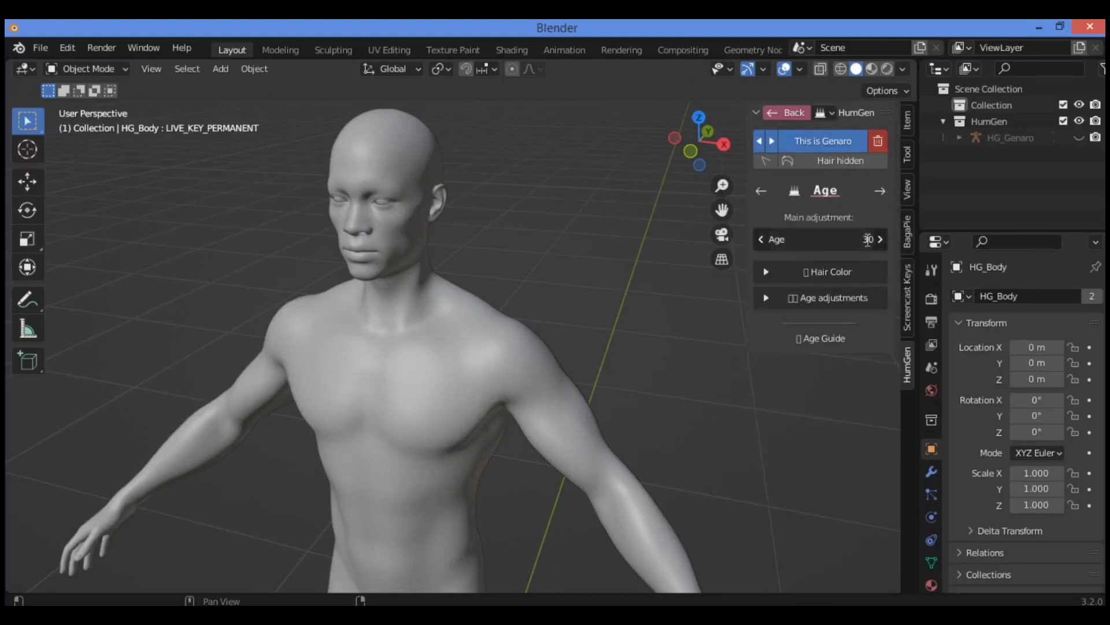
left_click(868, 239)
type("80")
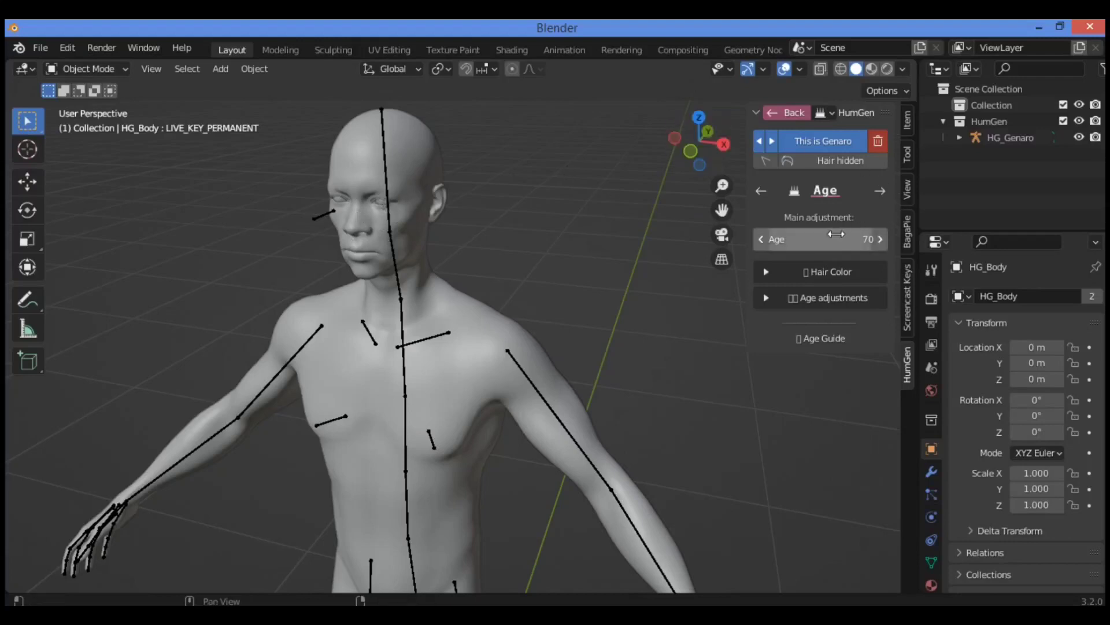
left_click(880, 192)
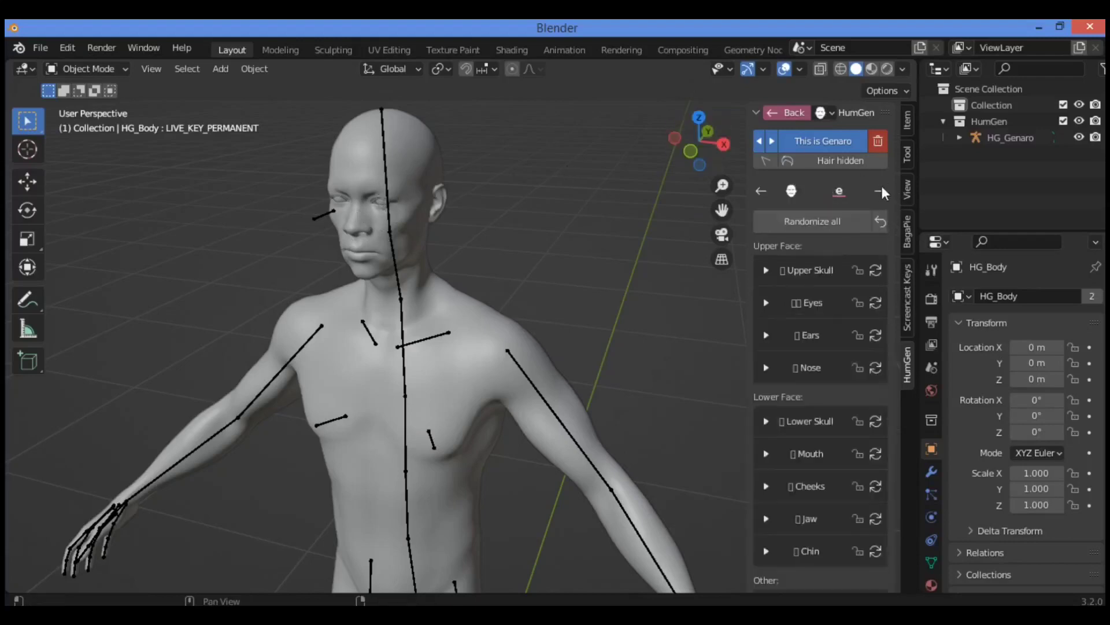
Step: Back on the Age page, lower Wrinkles in Age adjustments from 6.000 to 5.241
left_click(761, 192)
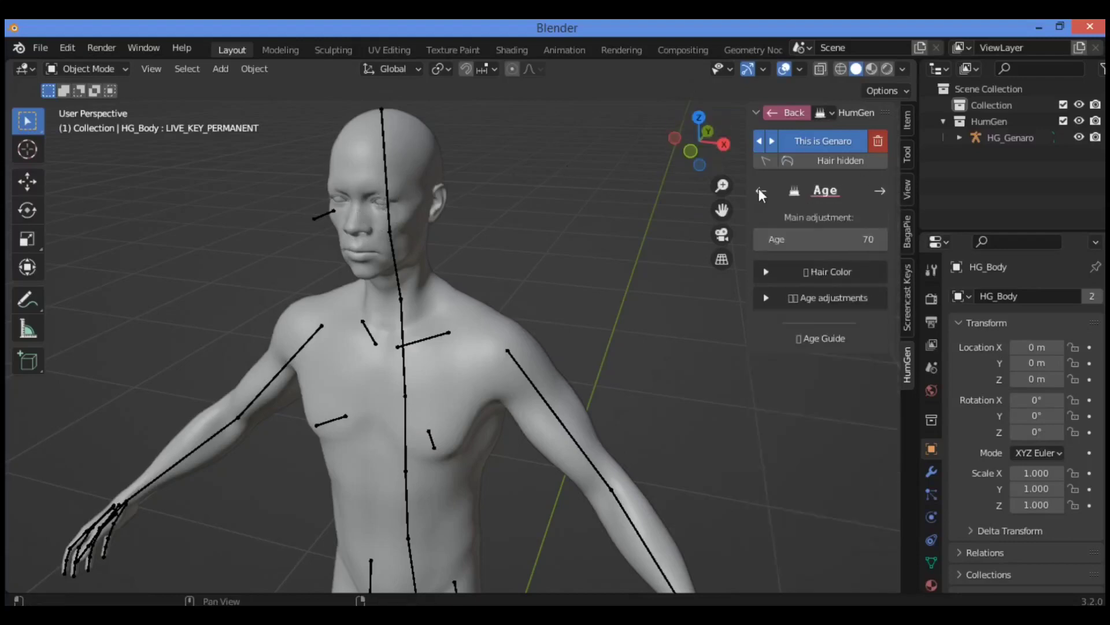
left_click(765, 298)
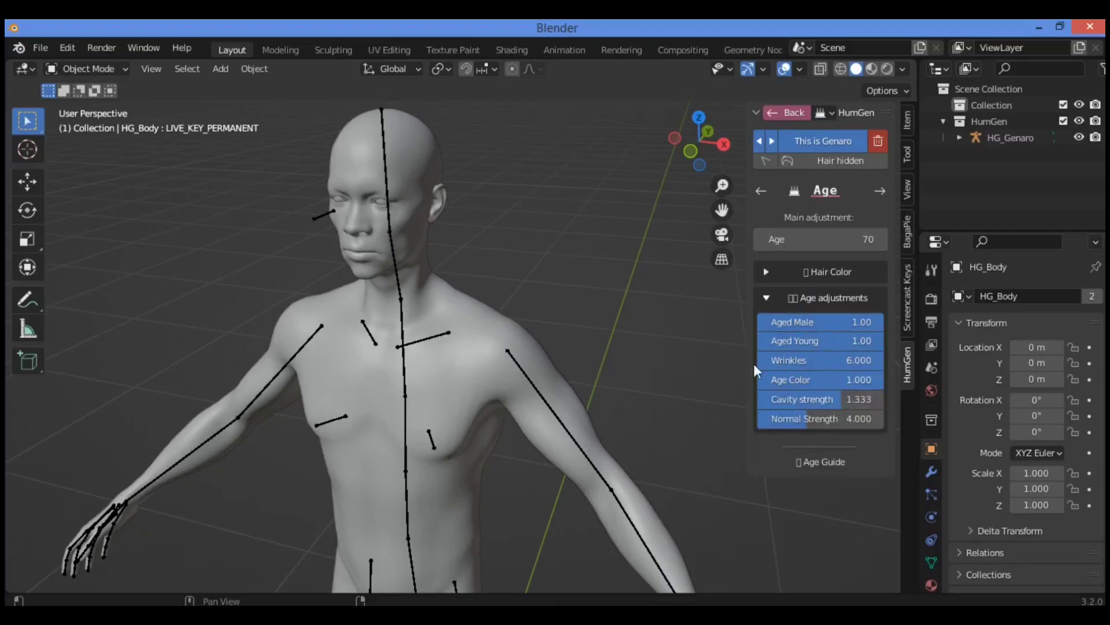
mouse_move(884, 360)
left_mouse_down()
mouse_move(819, 360)
mouse_move(867, 360)
left_mouse_up()
Step: Return to Face, hide the HG_Genaro armature, and expand Upper Skull
left_click(767, 296)
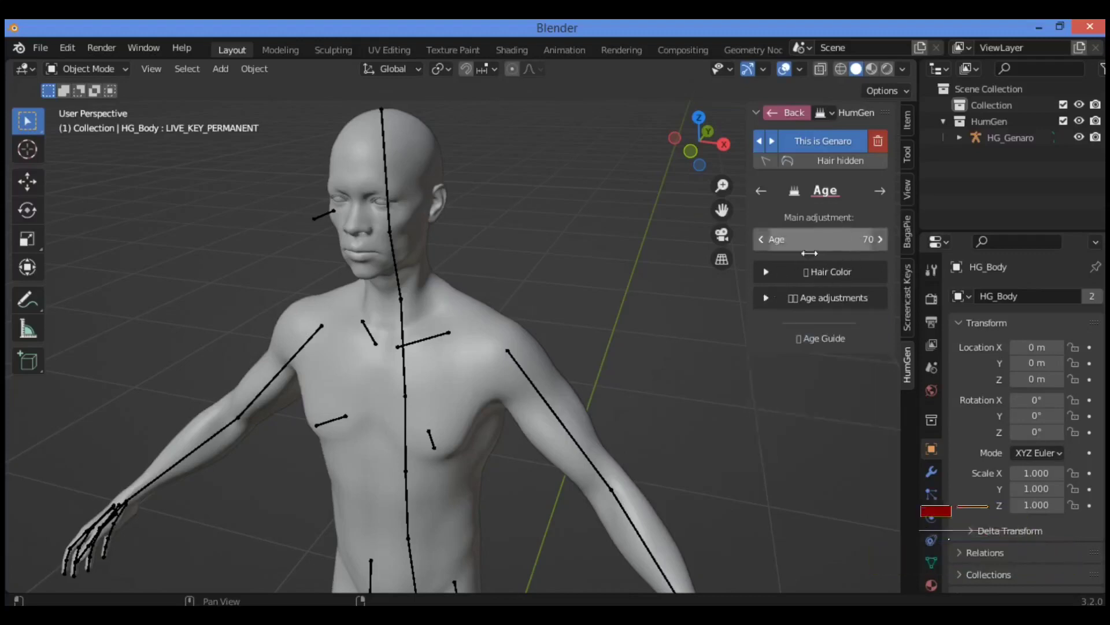
left_click(880, 191)
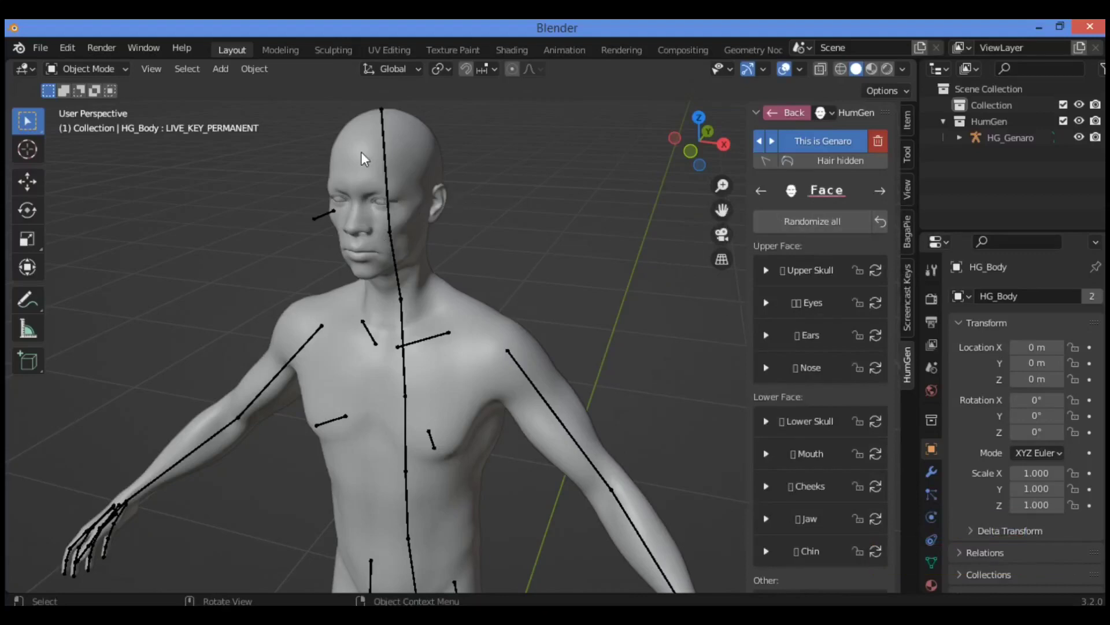
left_click(385, 161)
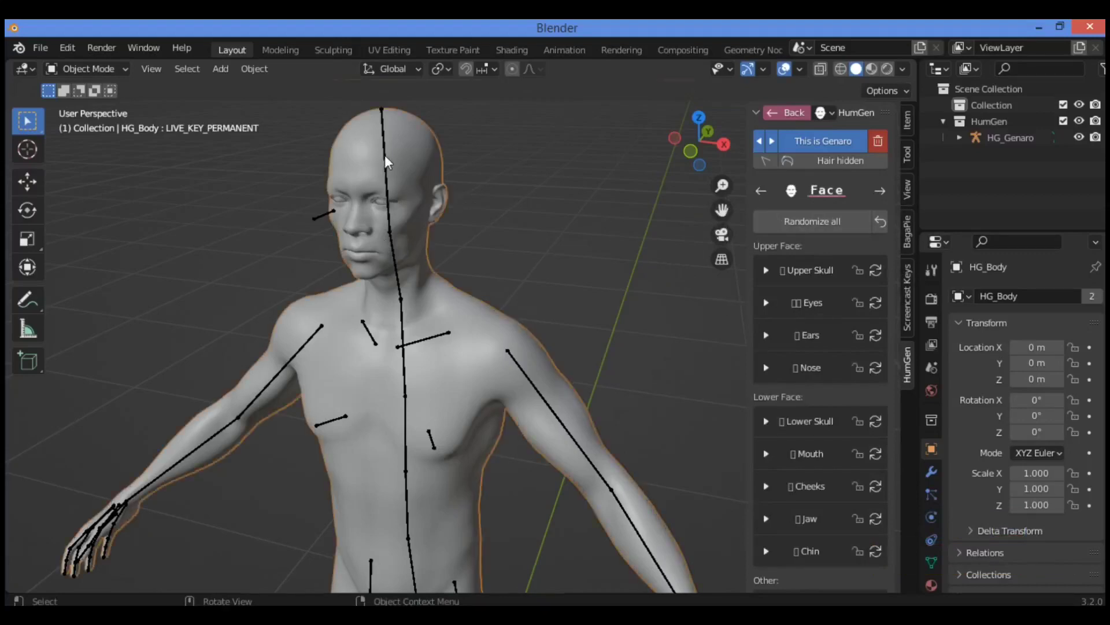
left_click(386, 161)
key("h")
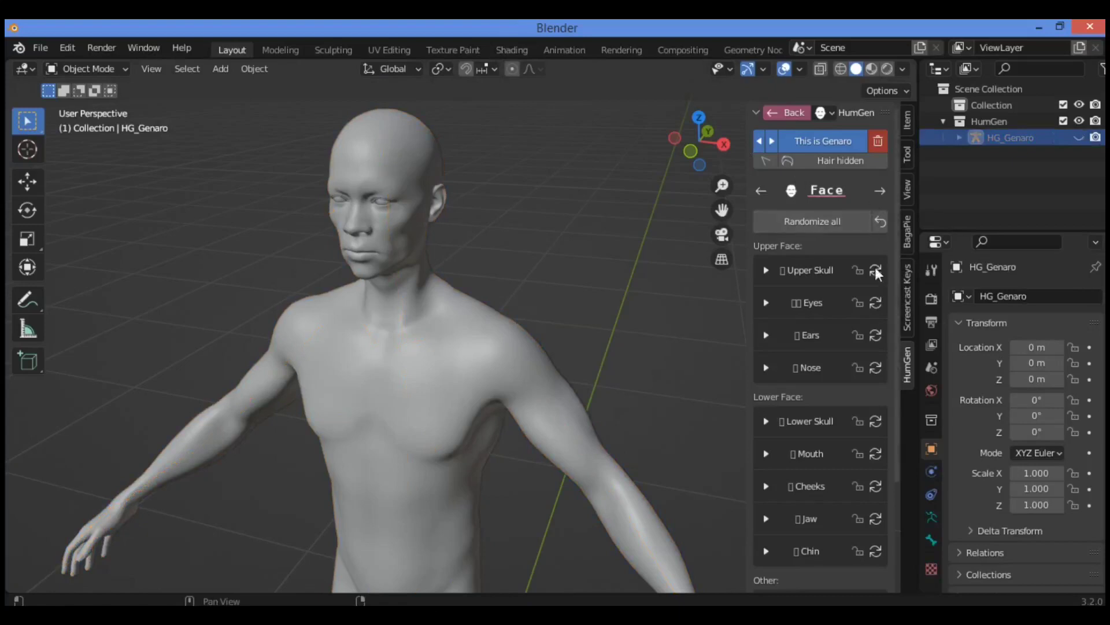
left_click(771, 272)
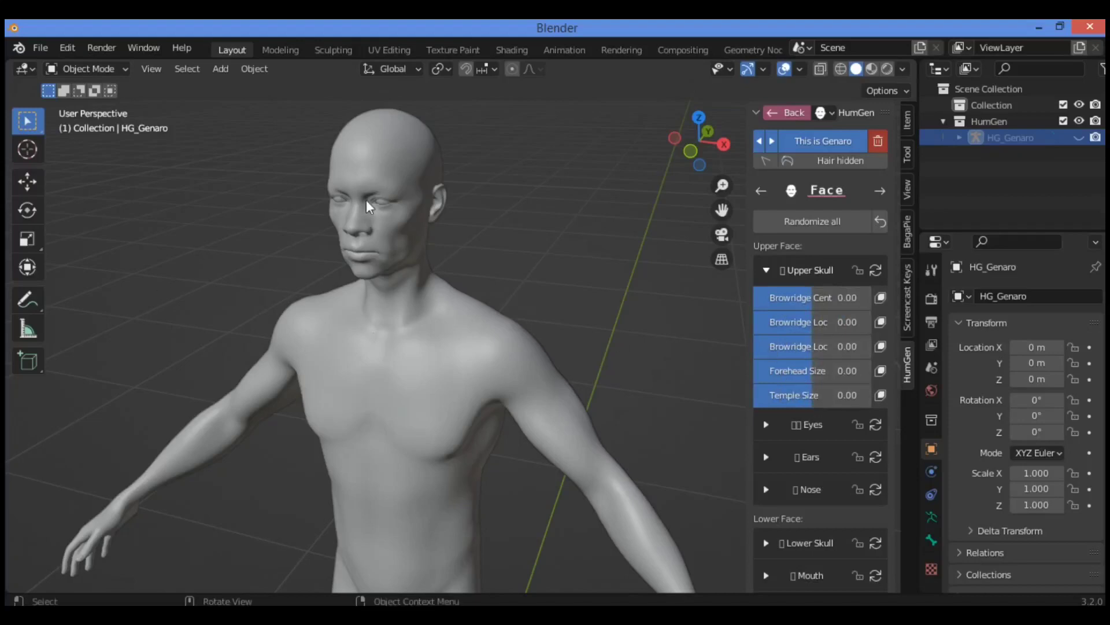
Step: Set Temple Size 2.00, Browridge values 0.59 and 0.57, and Forehead Size -0.95
left_click_drag(823, 394, 823, 394)
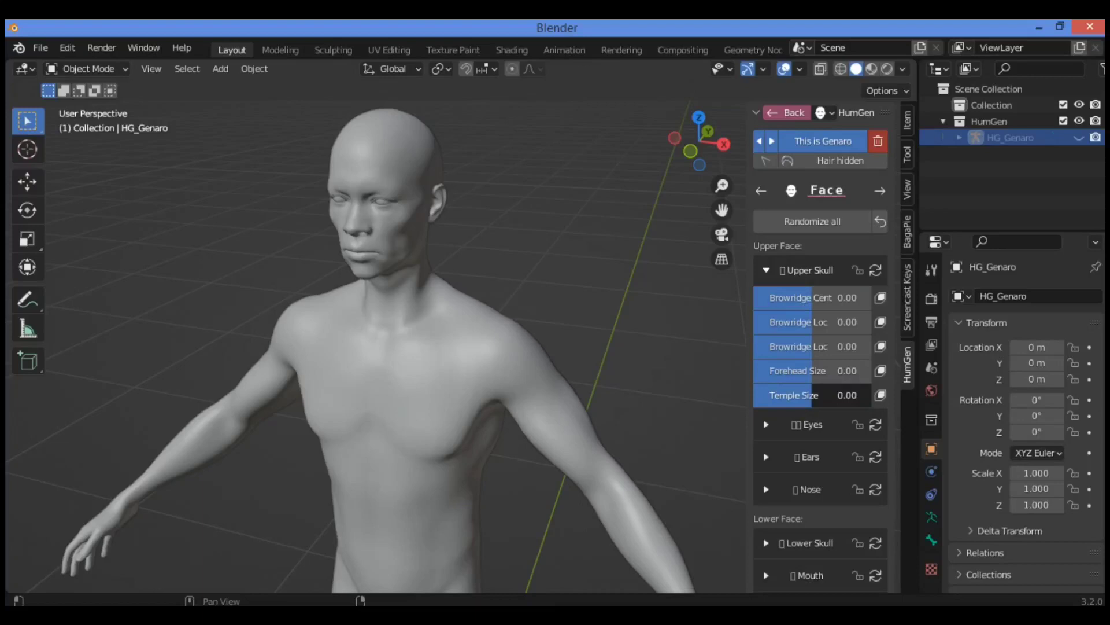
left_click_drag(824, 394, 872, 394)
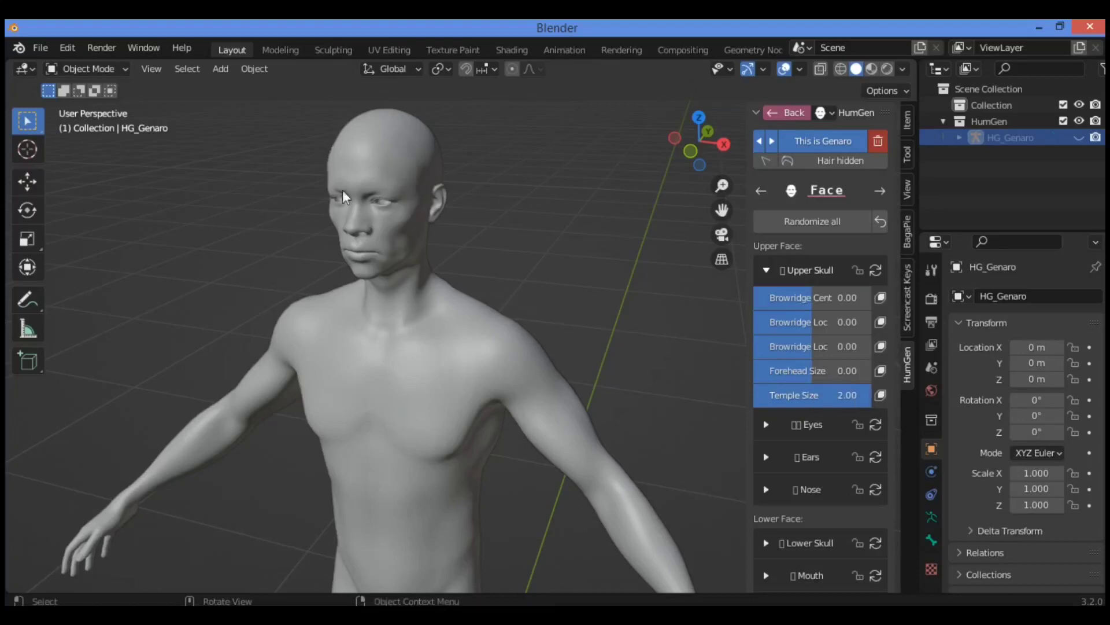
left_click_drag(722, 185, 721, 139)
left_click_drag(722, 210, 605, 240)
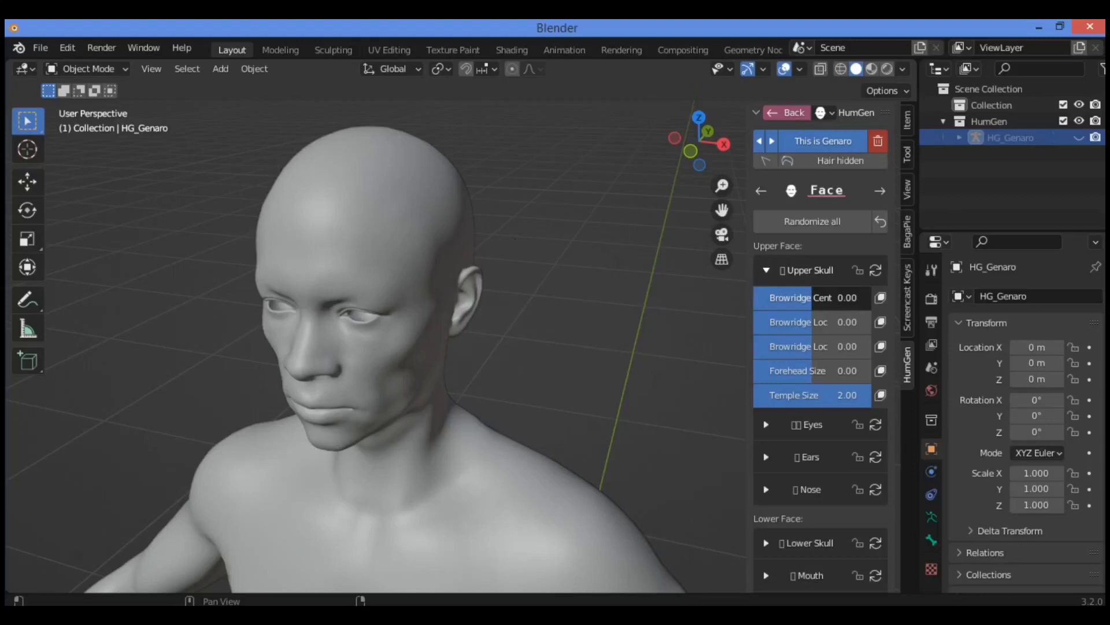
left_click_drag(813, 298, 810, 346)
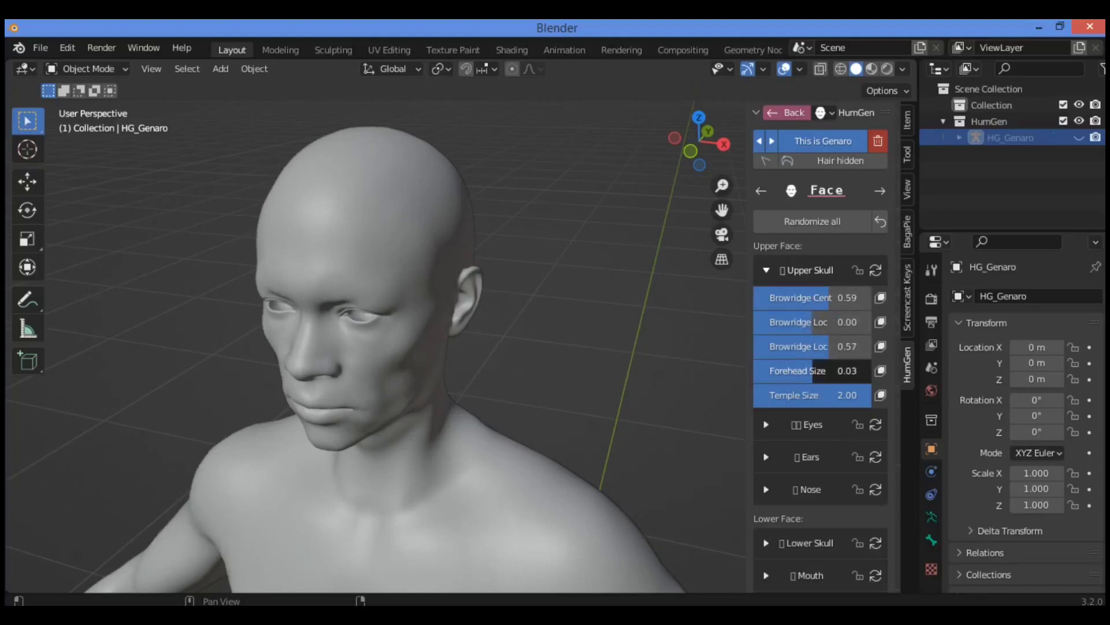
left_click_drag(809, 370, 783, 370)
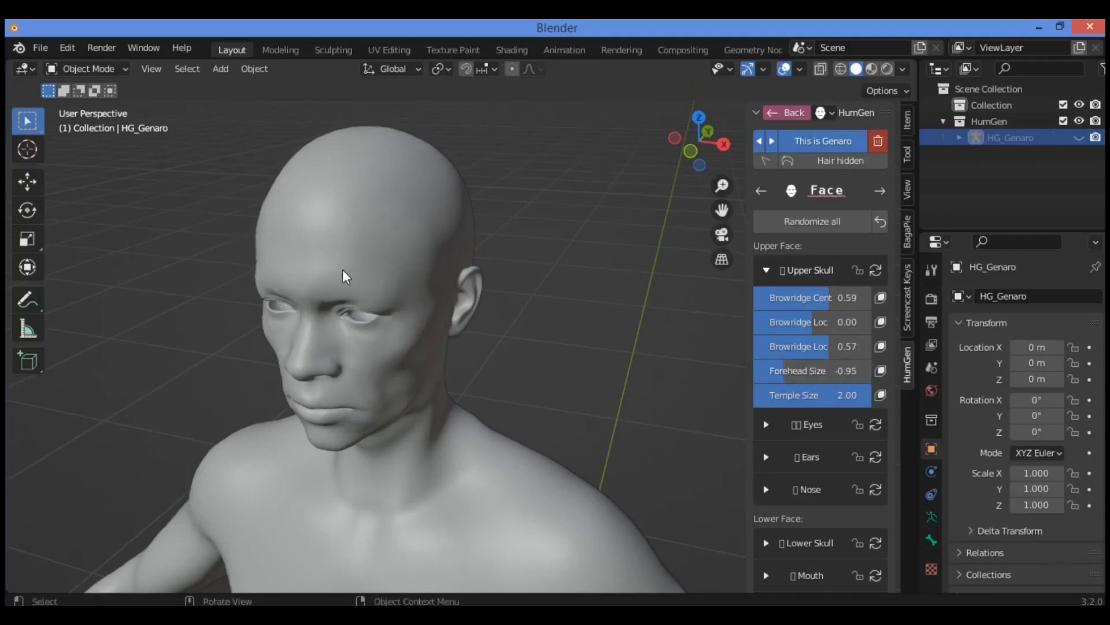
scroll(795, 381, "down", 3)
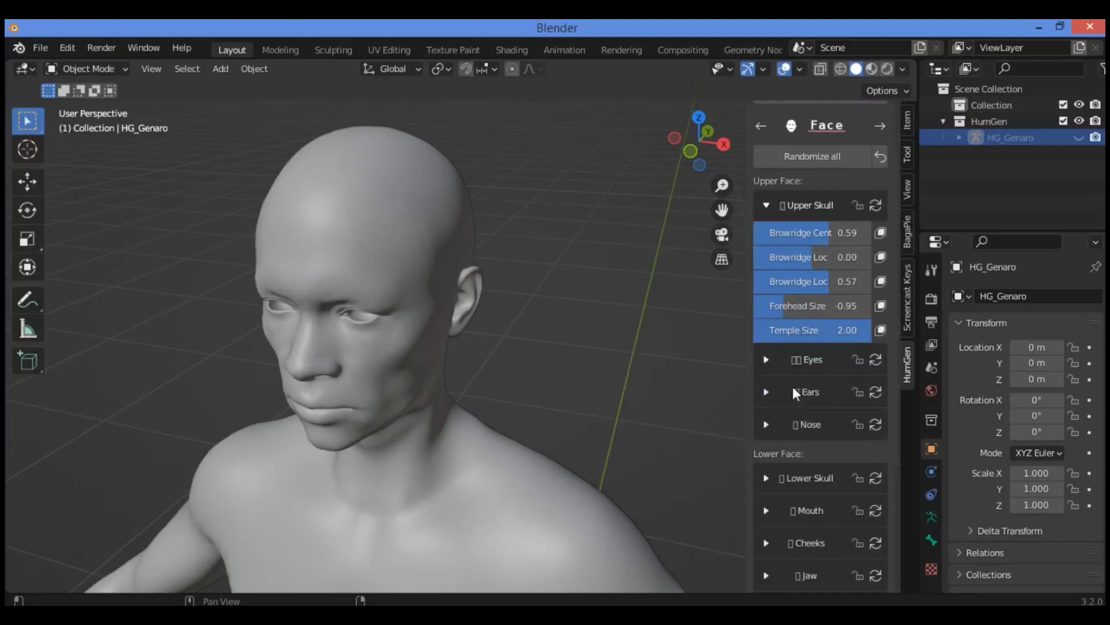
Step: Expand Eyes and set Eye Depth to 0.32 and Eye Distance to -0.11
left_click(778, 359)
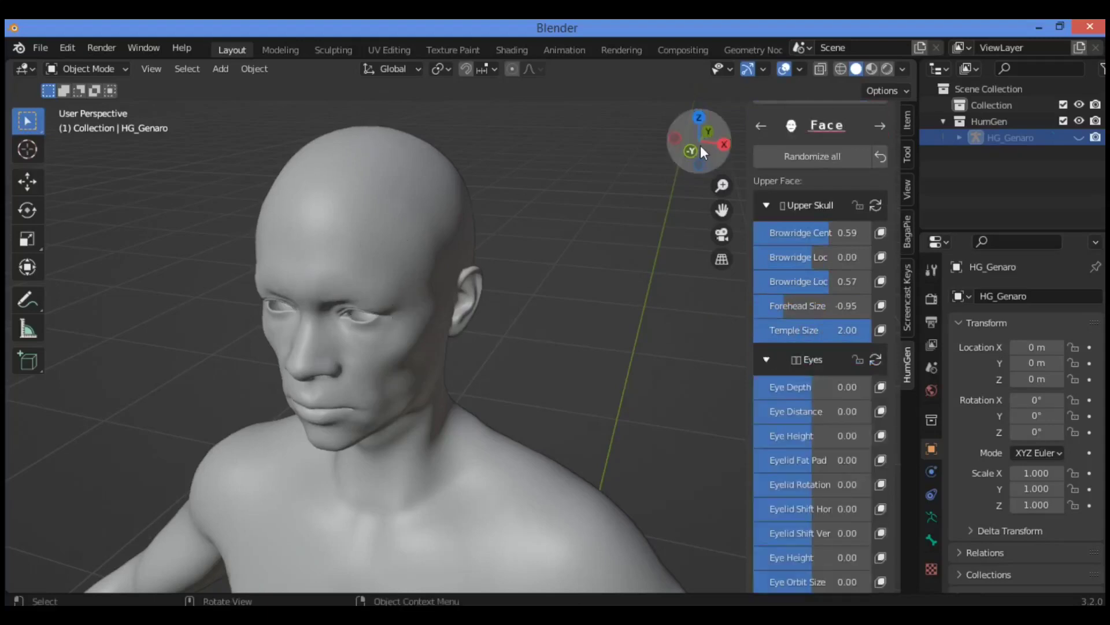
mouse_move(701, 149)
left_mouse_down()
mouse_move(683, 148)
mouse_move(701, 149)
left_mouse_up()
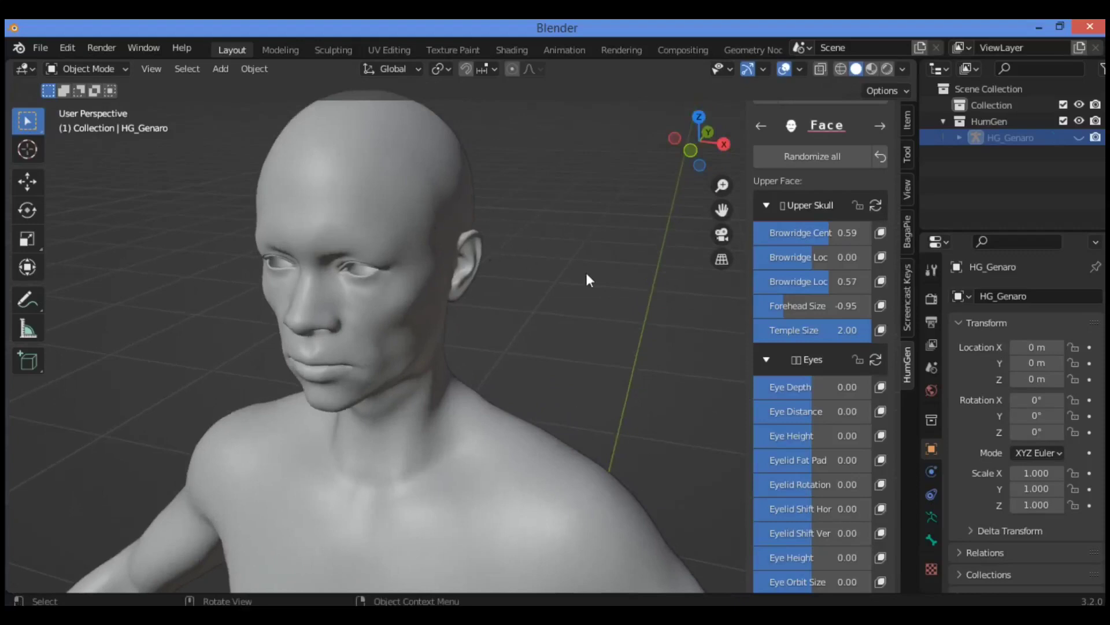
scroll(785, 411, "down", 2)
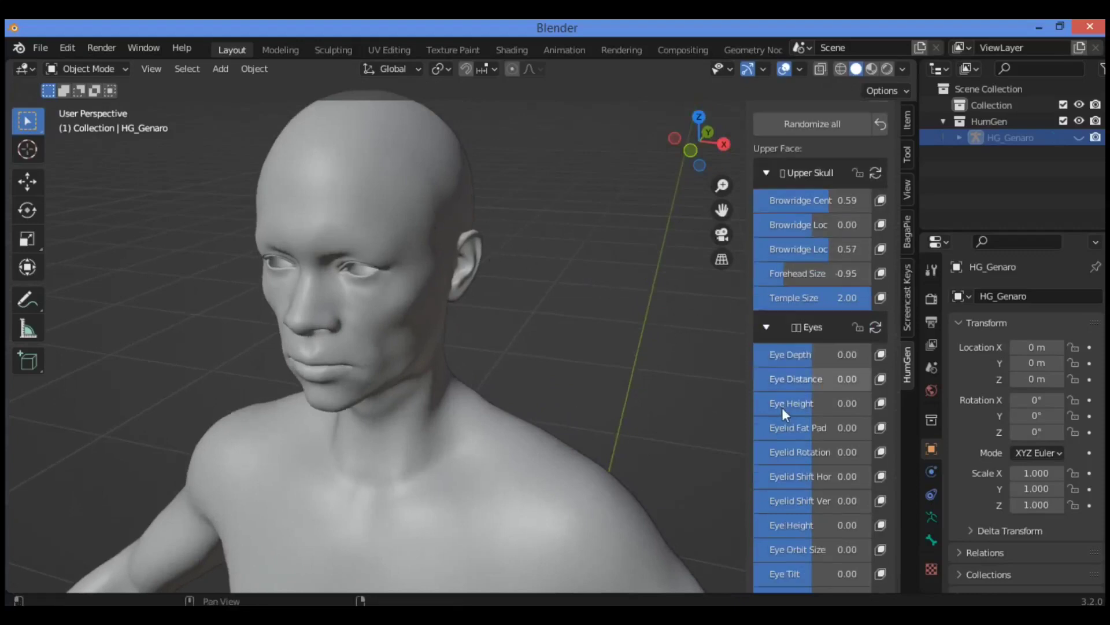
scroll(787, 401, "down", 2)
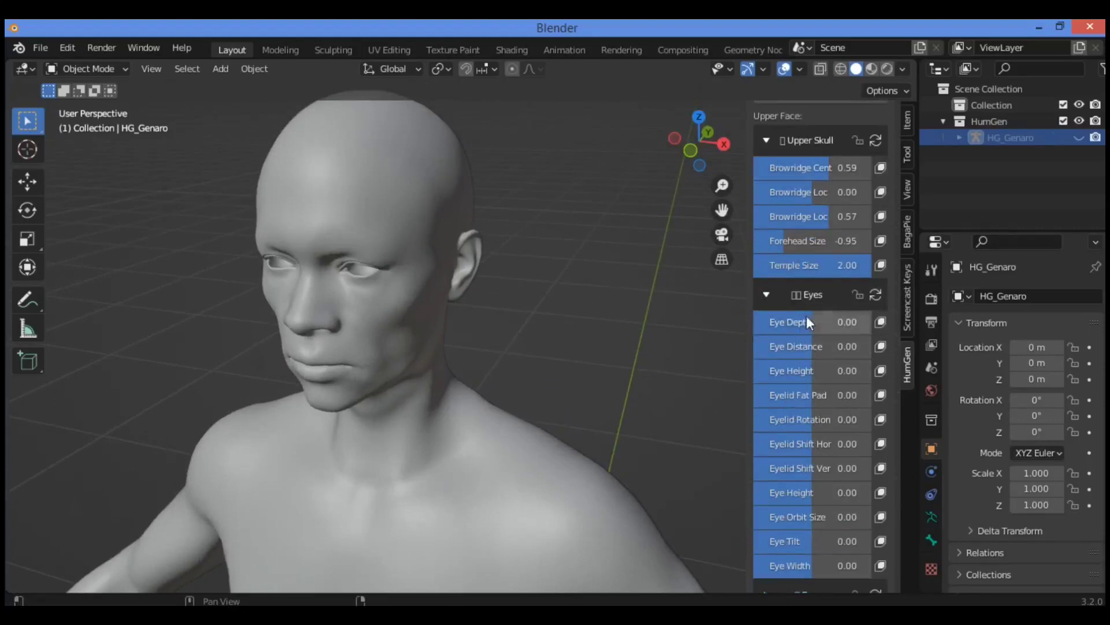
mouse_move(806, 319)
left_mouse_down()
mouse_move(843, 319)
mouse_move(776, 321)
mouse_move(824, 323)
left_mouse_up()
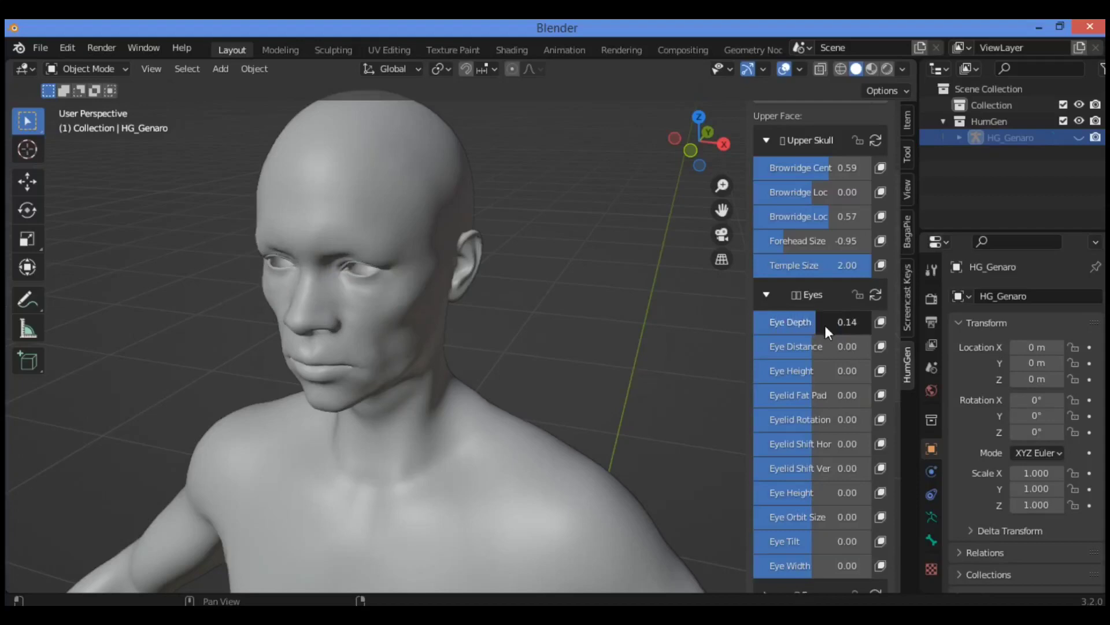
left_click_drag(817, 369, 834, 345)
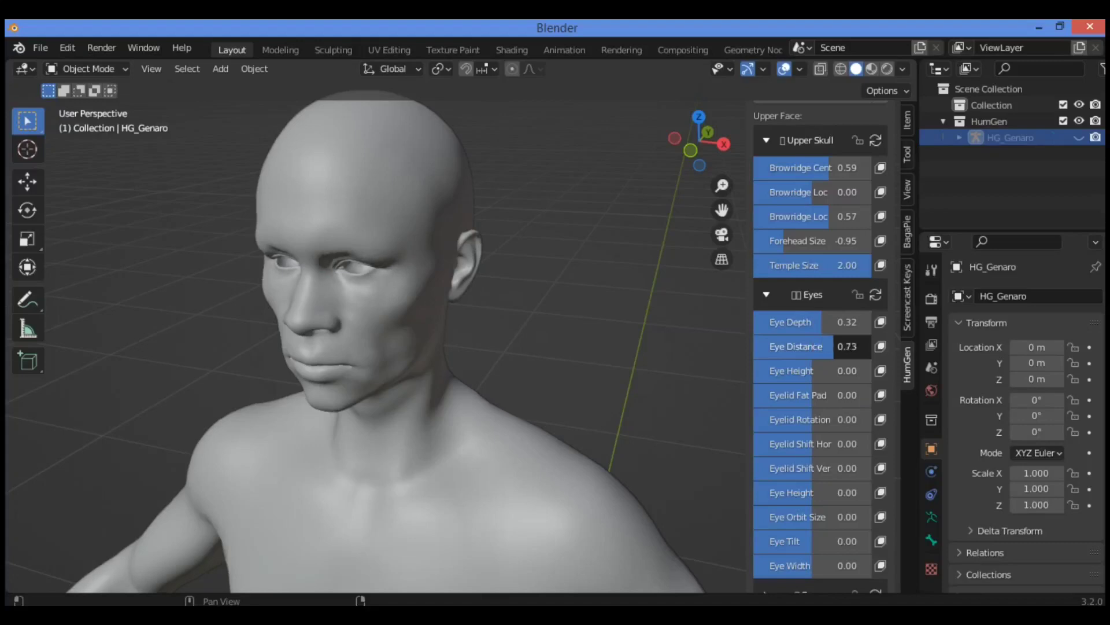
left_click_drag(832, 346, 805, 347)
left_click_drag(443, 286, 394, 275)
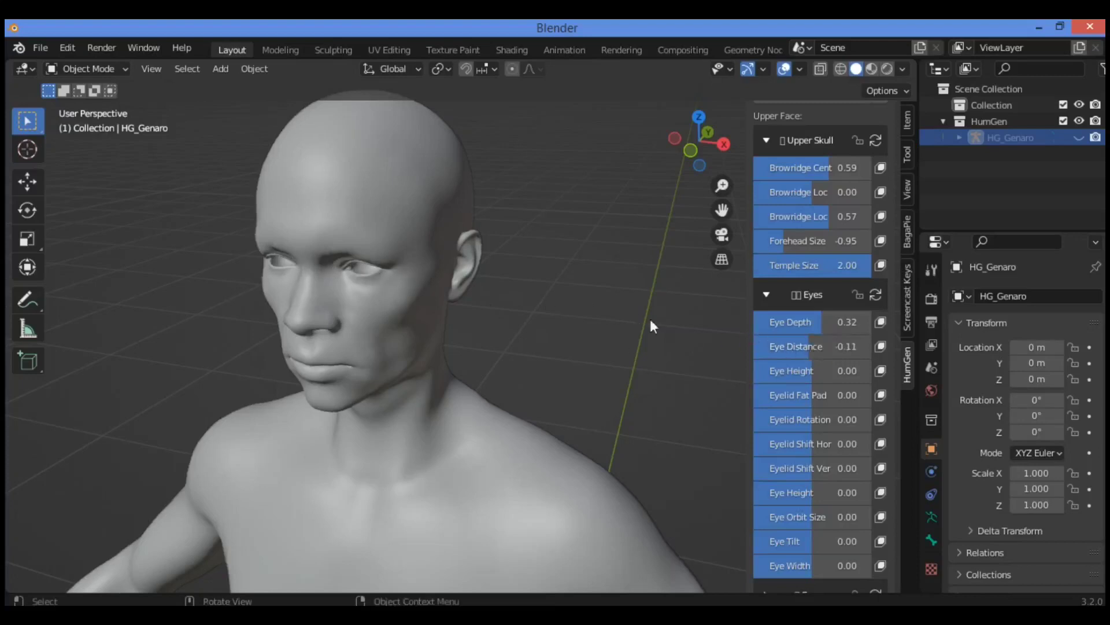
Step: Lower the eyes and set Eyelid Fat Pad 1.19, Eyelid Rotation 0.65, Orbit Size 1.30
mouse_move(812, 369)
left_mouse_down()
mouse_move(864, 370)
mouse_move(805, 370)
left_mouse_up()
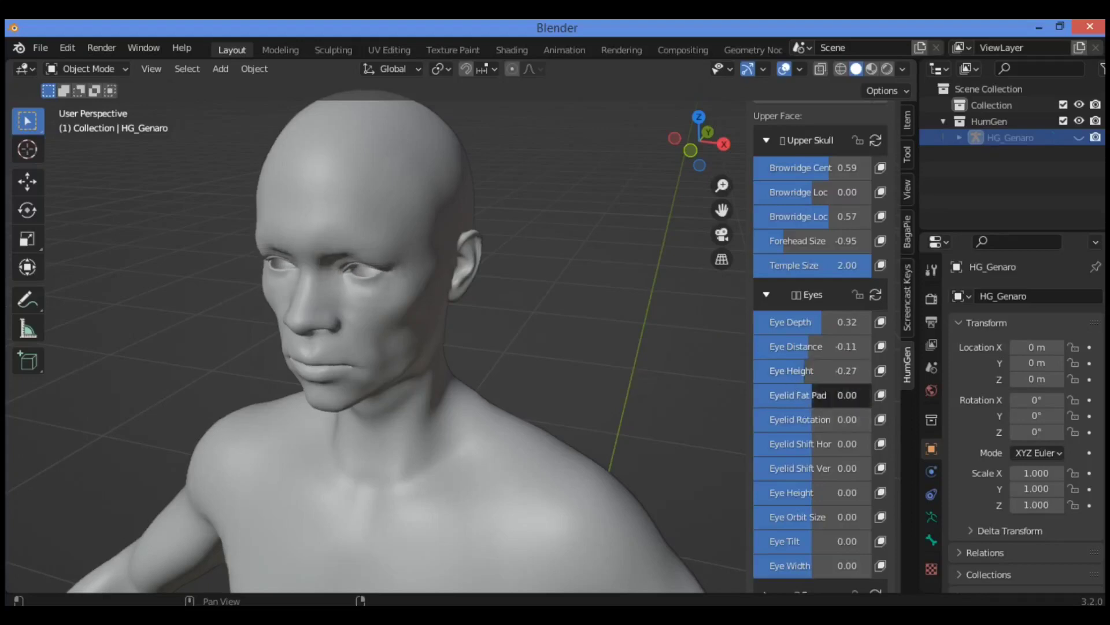
left_click_drag(813, 395, 817, 419)
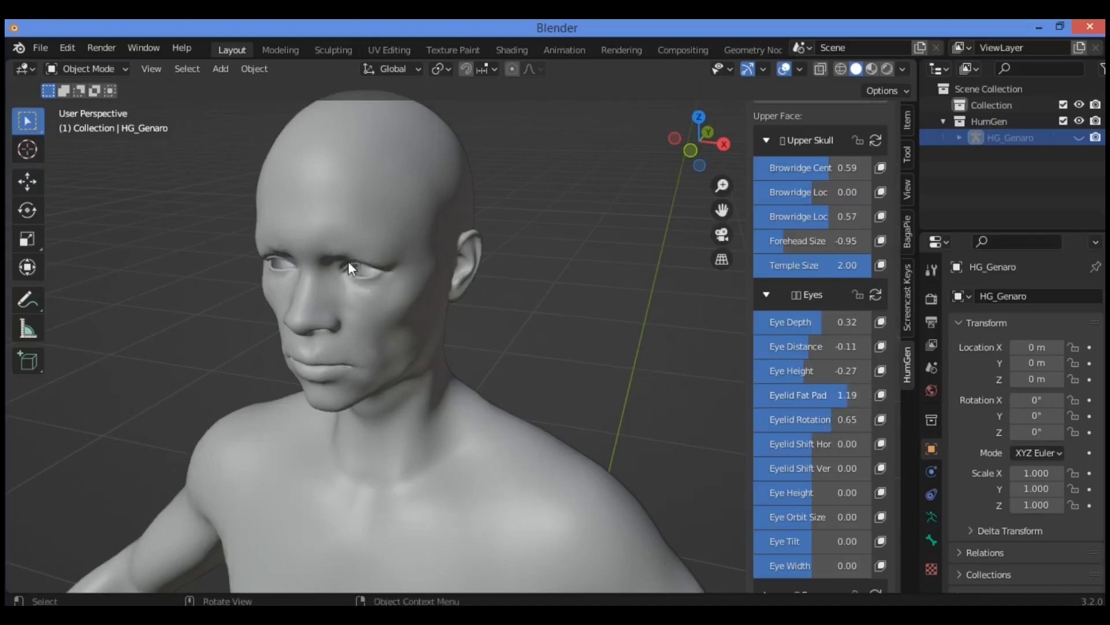
scroll(774, 477, "down", 3)
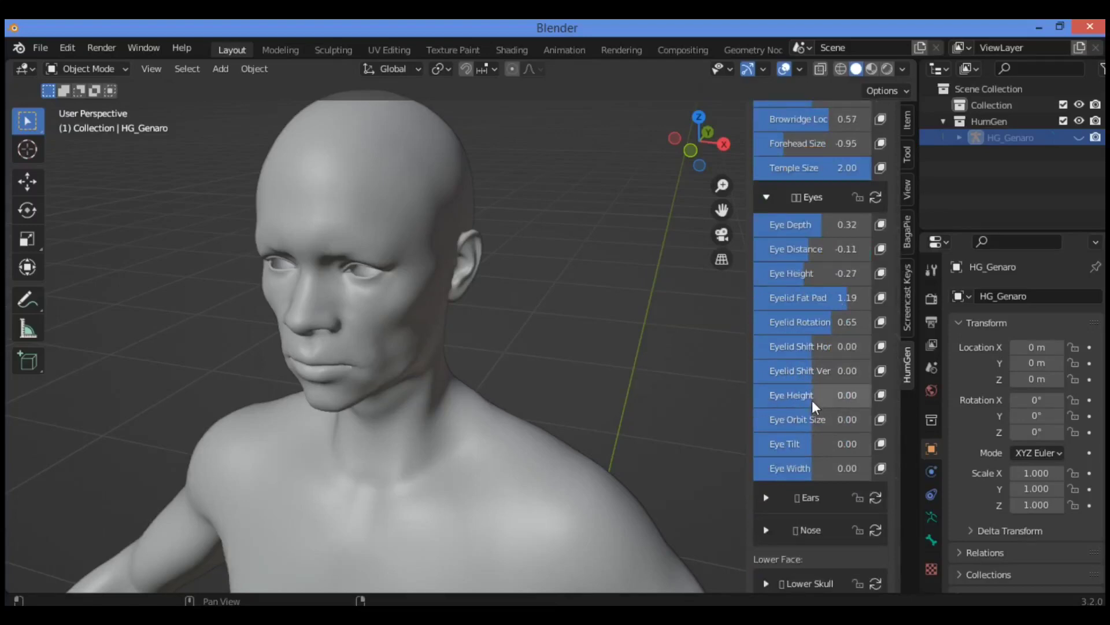
left_click_drag(813, 405, 832, 424)
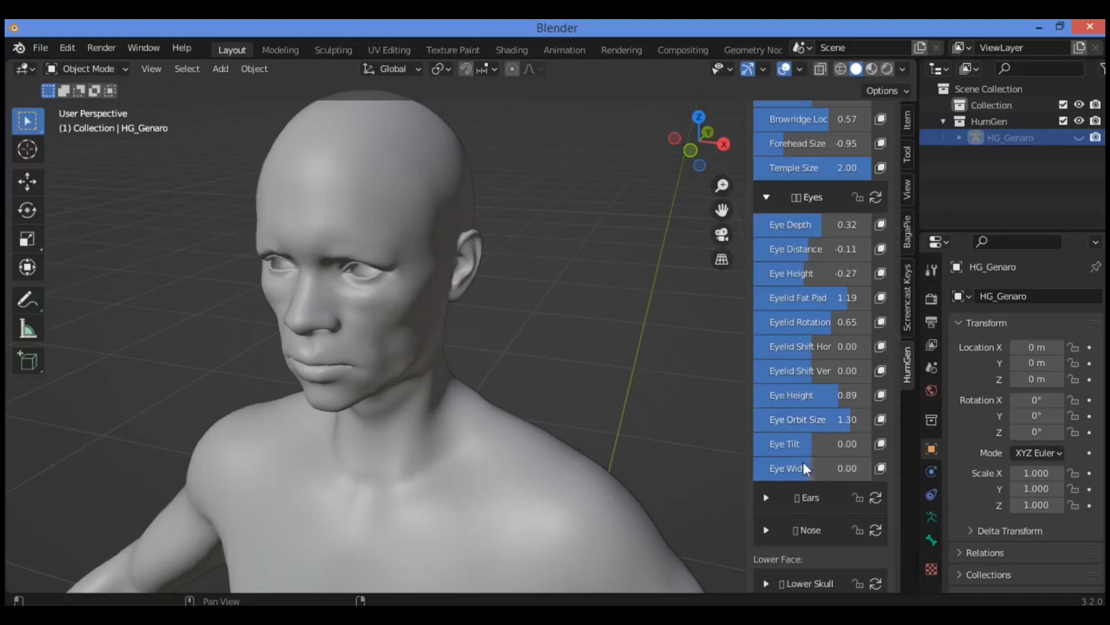
scroll(791, 446, "down", 3)
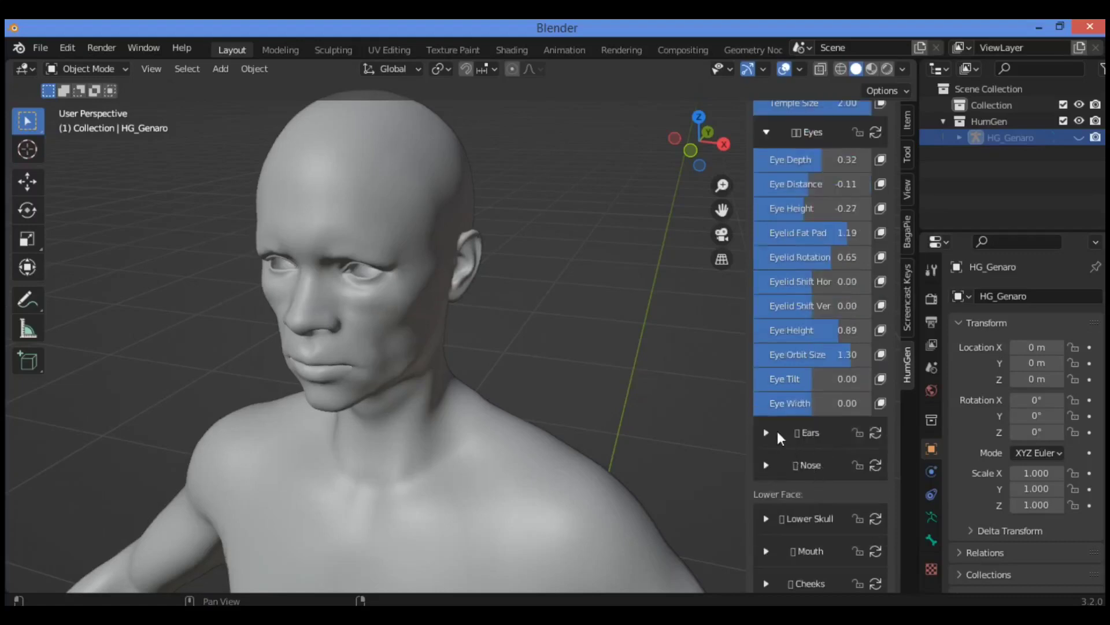
Step: Set ear Antihelix 1.11, Height 1.81, Lobe Size 0.11, Turn 1.38 and Width 1.43
left_click(795, 434)
scroll(786, 421, "down", 6)
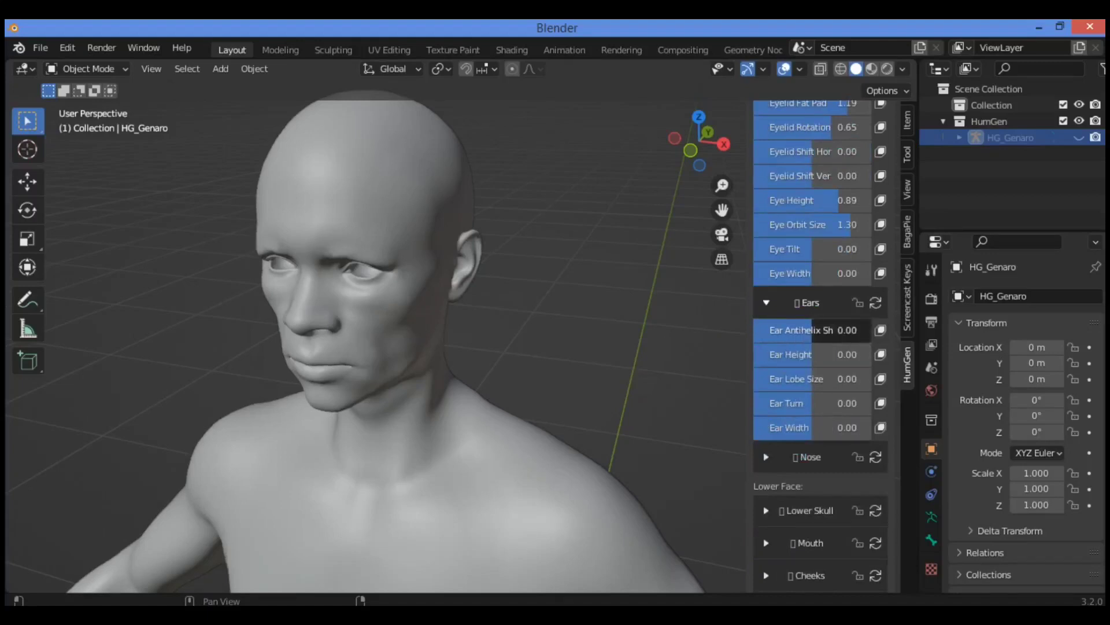
left_click_drag(812, 330, 474, 254)
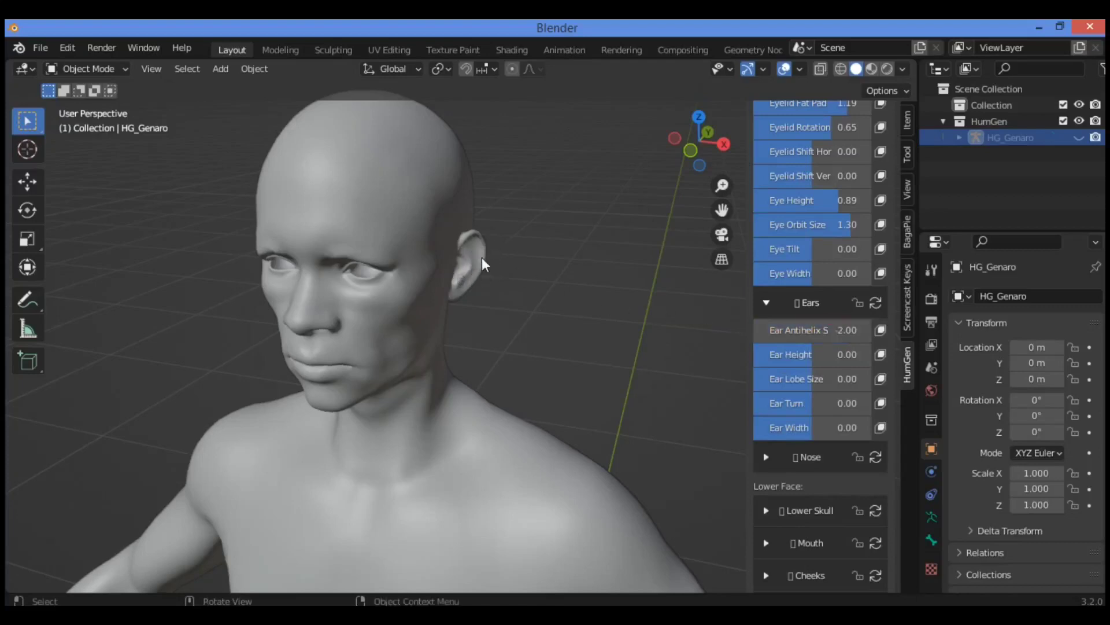
left_click_drag(829, 332, 855, 334)
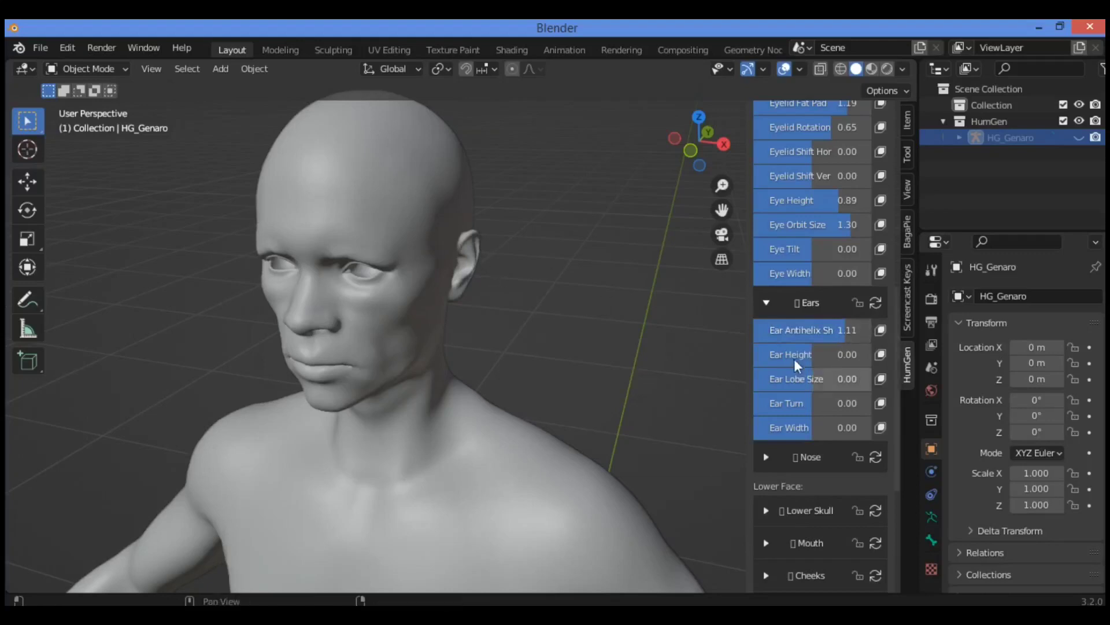
left_click_drag(798, 357, 848, 354)
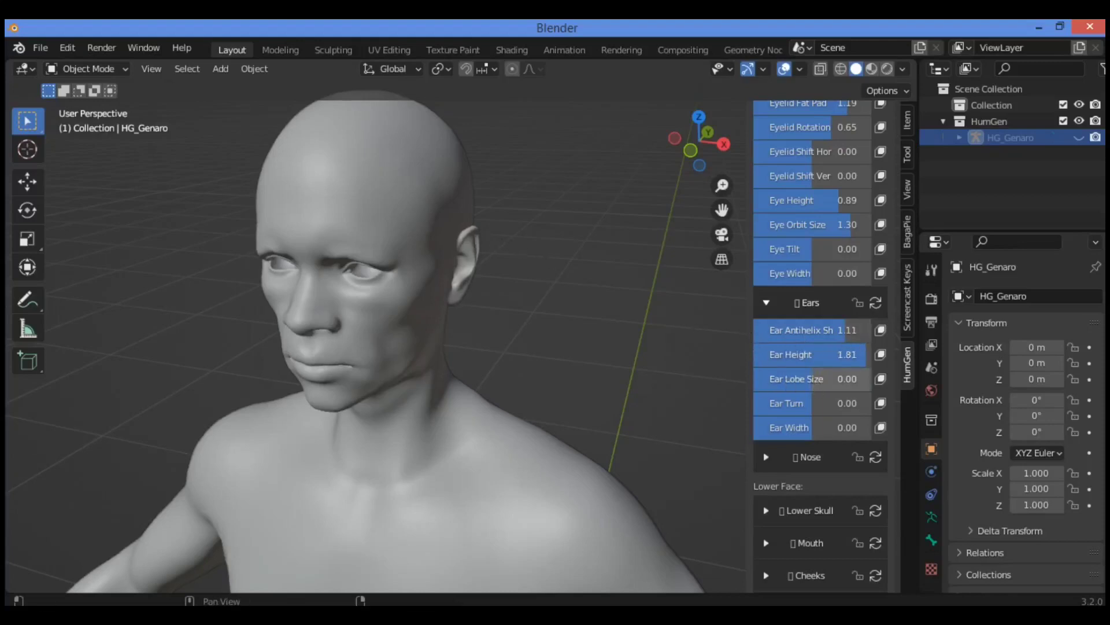
mouse_move(813, 382)
left_mouse_down()
mouse_move(848, 382)
mouse_move(820, 379)
left_mouse_up()
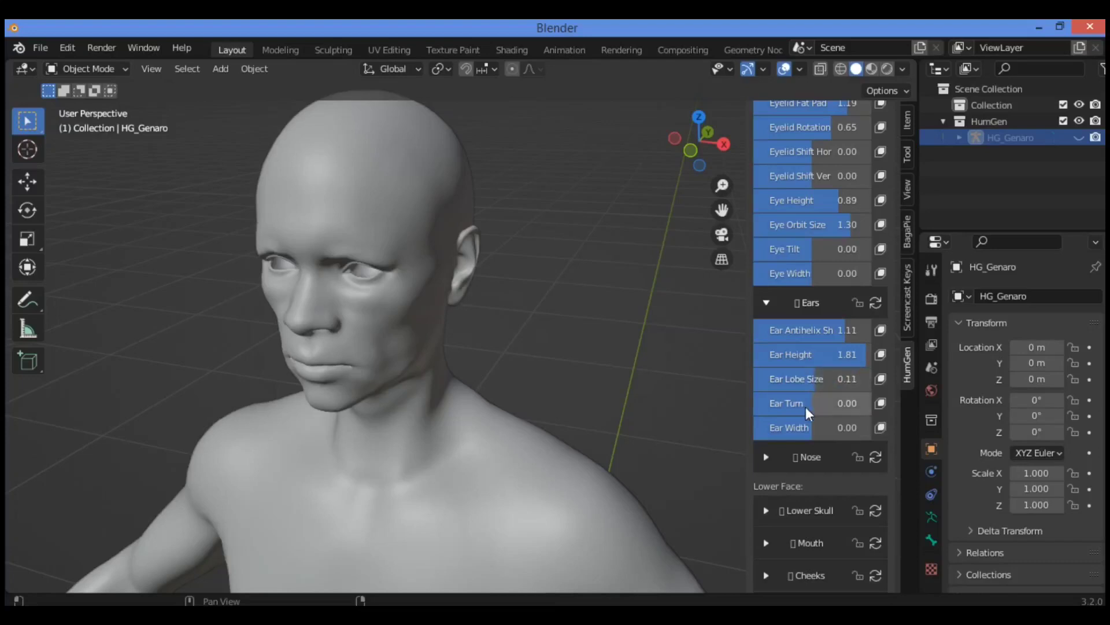
left_click_drag(806, 410, 850, 403)
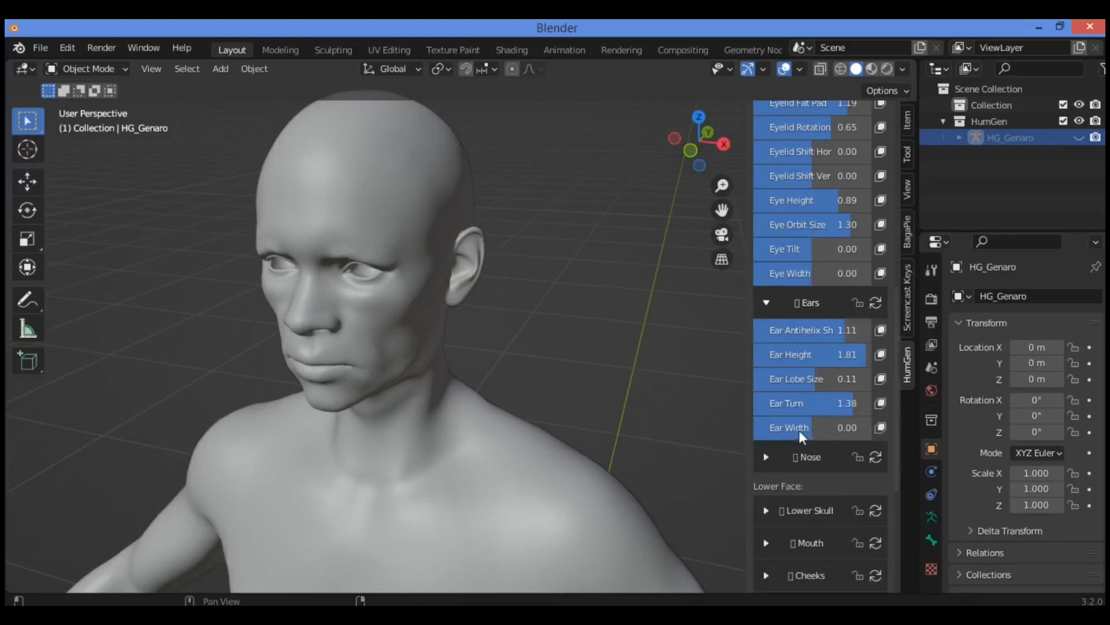
left_click(840, 434)
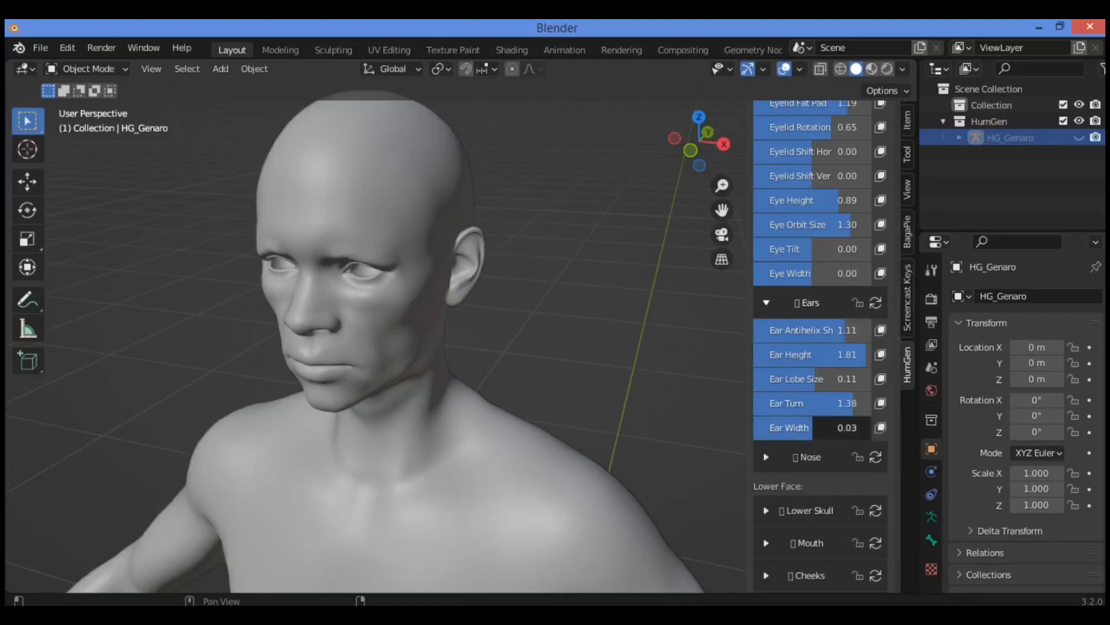
left_click_drag(813, 427, 856, 427)
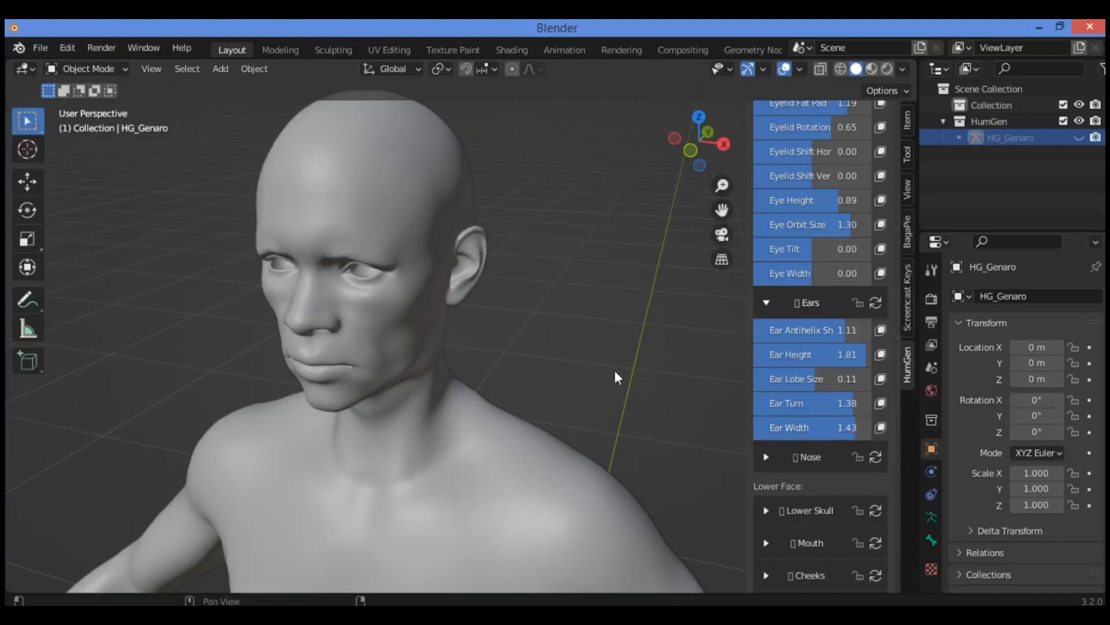
scroll(783, 416, "down", 3)
scroll(791, 409, "down", 6)
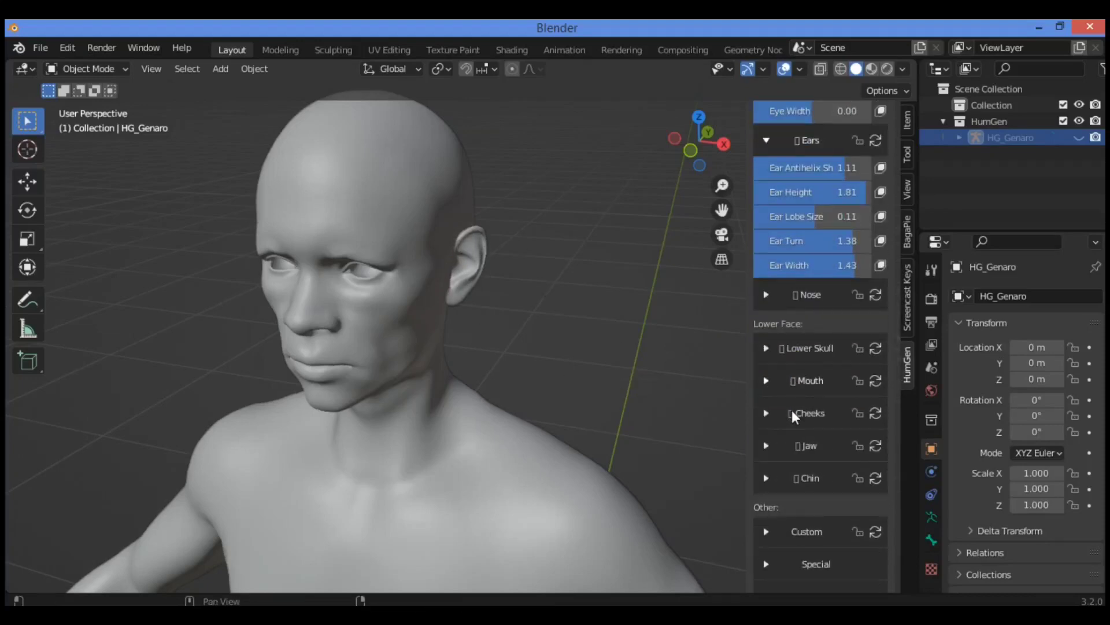
Step: Set Nose Bridge Width 0.76, Height 0.19, Location 0.57 and Nostril Flare -2.00
left_click(767, 231)
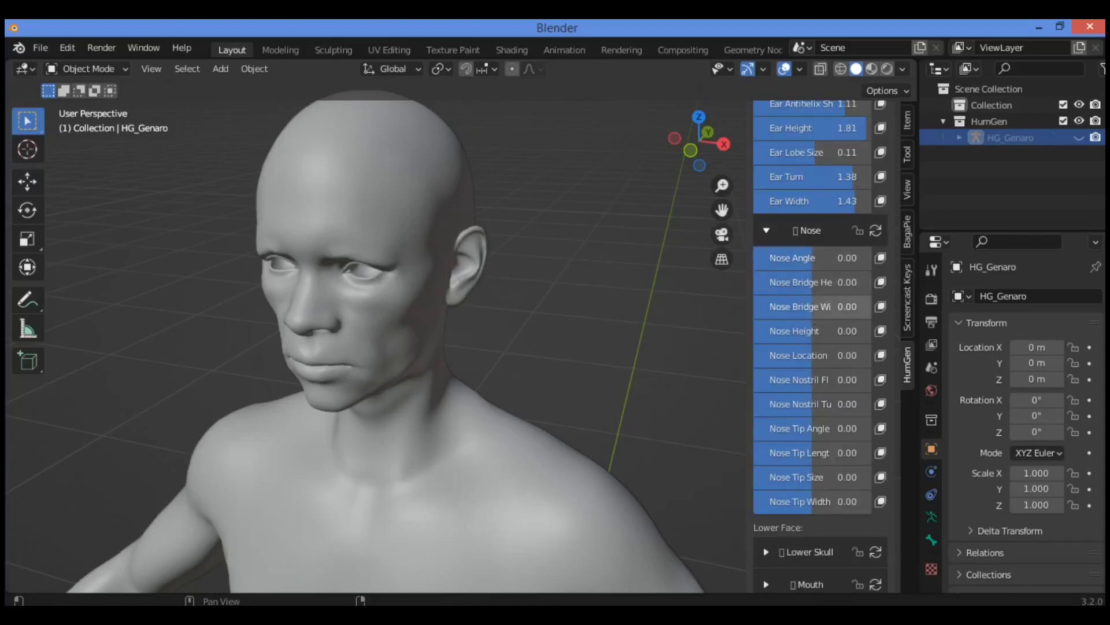
left_click_drag(810, 313, 347, 320)
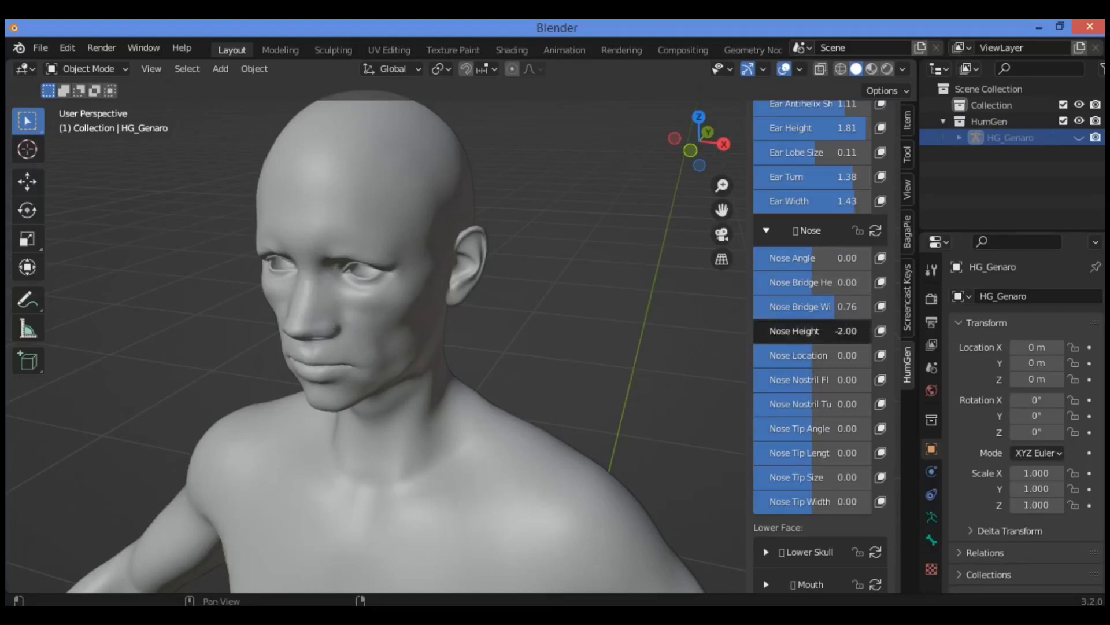
left_click_drag(813, 331, 848, 337)
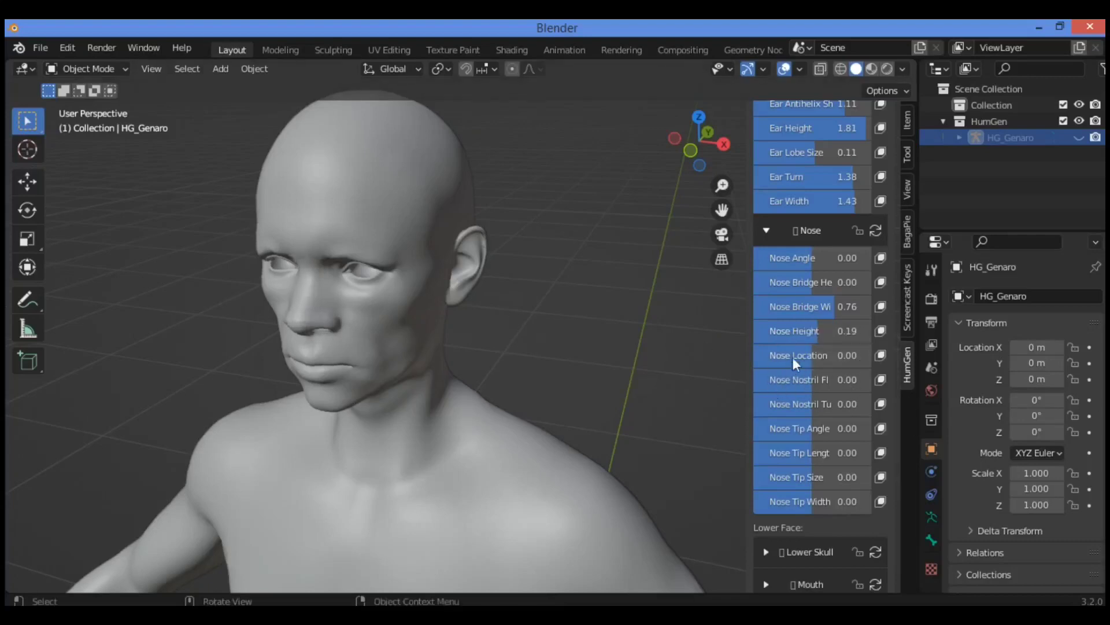
mouse_move(798, 356)
left_mouse_down()
mouse_move(847, 355)
mouse_move(816, 355)
left_mouse_up()
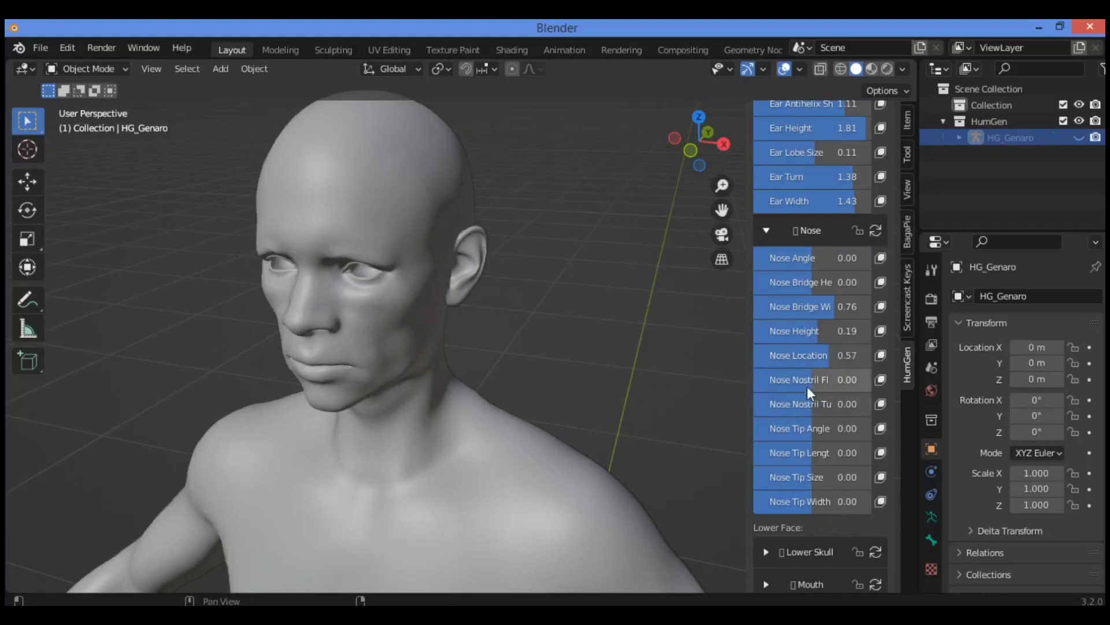
left_click_drag(804, 385, 318, 338)
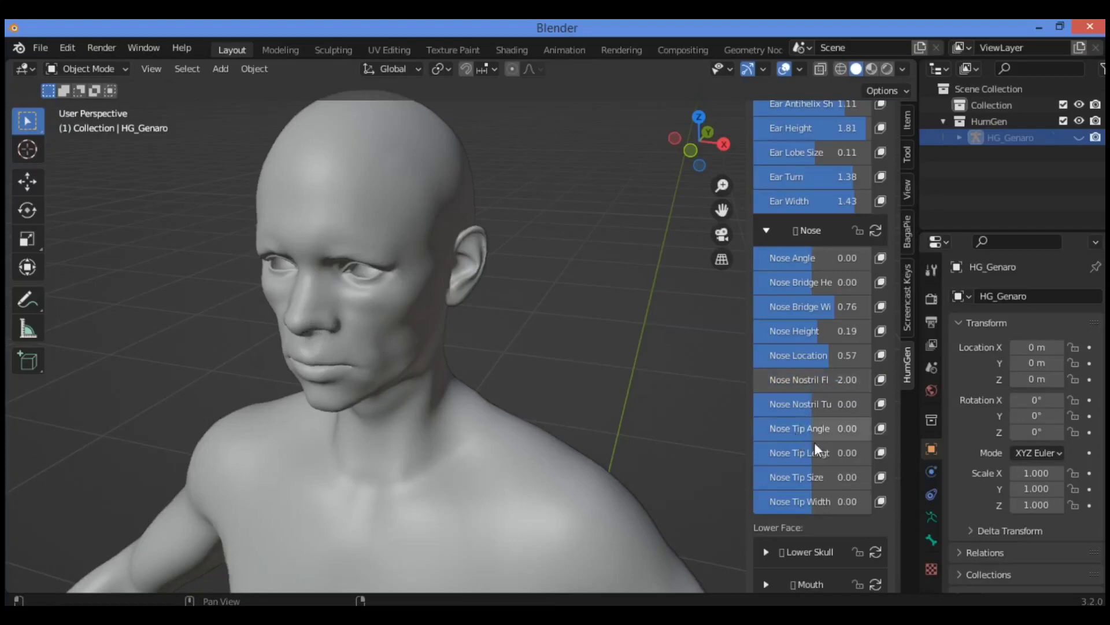
scroll(833, 457, "down", 8)
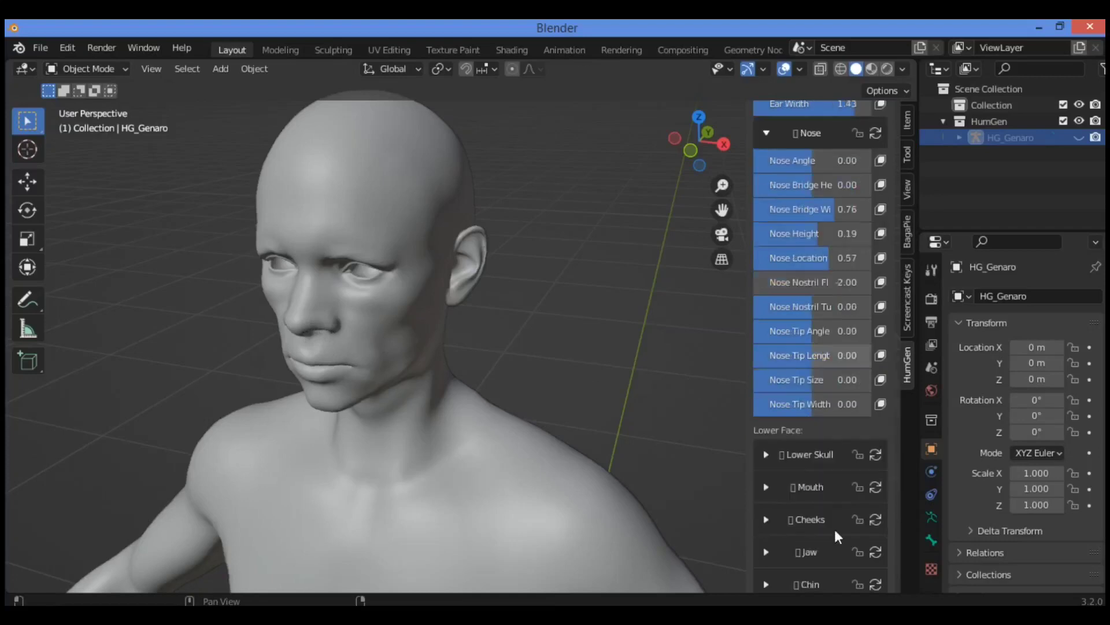
scroll(779, 429, "down", 3)
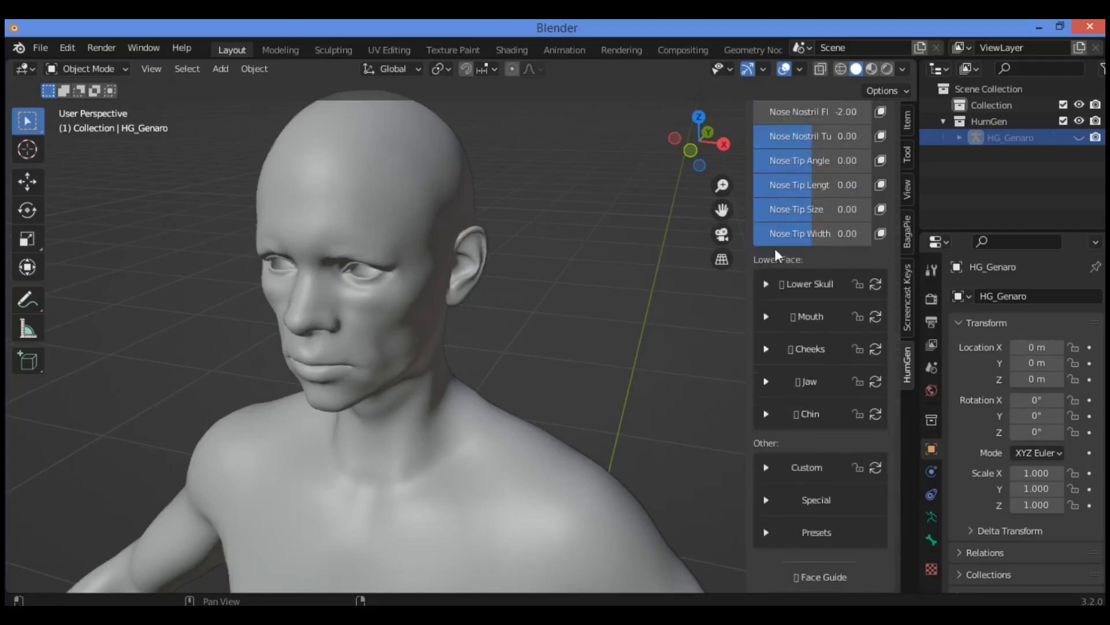
Step: Set the Lower Skull muzzle location sliders to 0.27 and 0.65, then expand Mouth
left_click(766, 284)
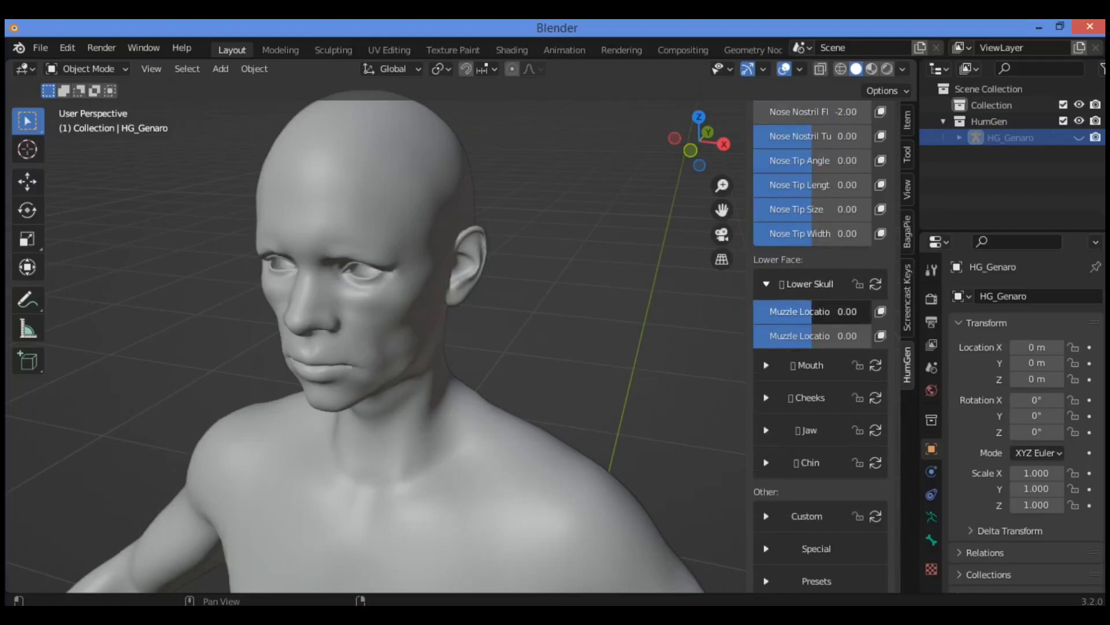
left_click_drag(812, 311, 832, 336)
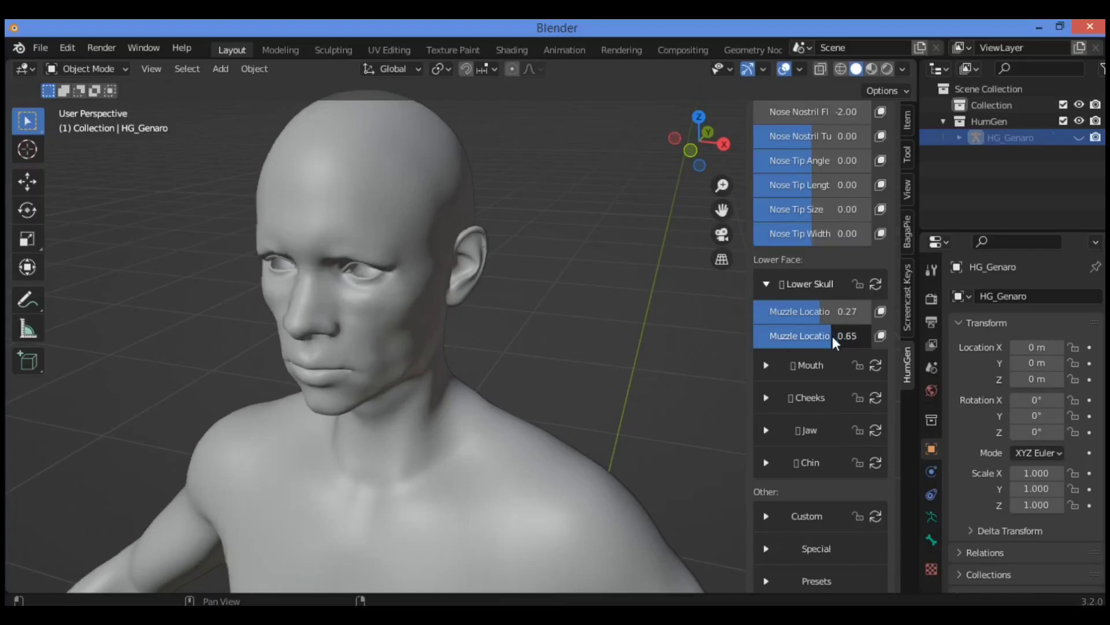
left_click(766, 365)
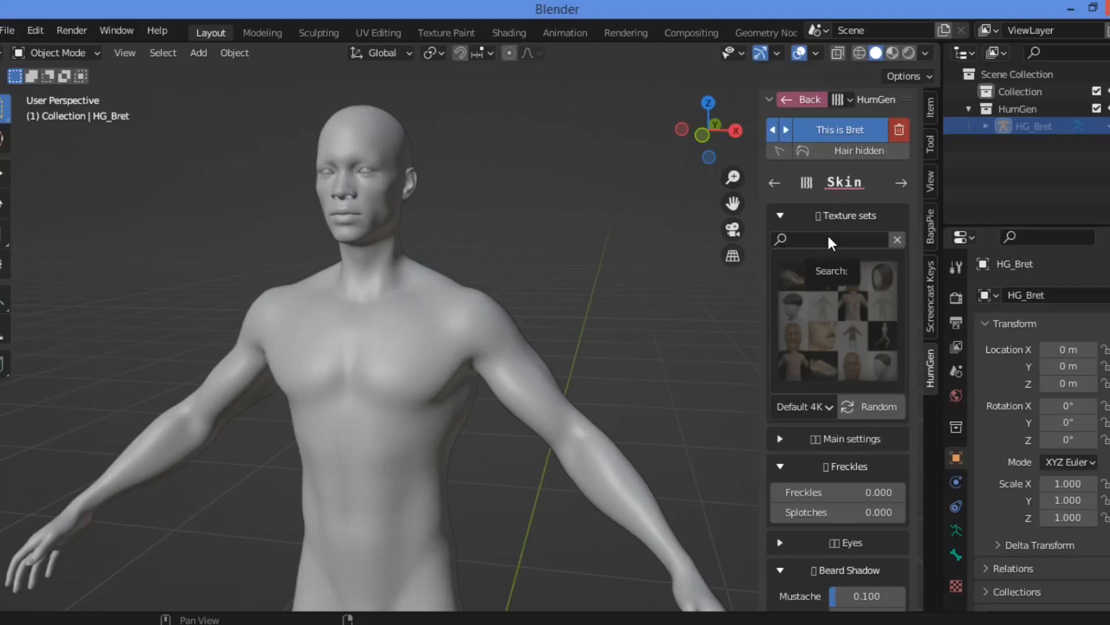
Step: Apply skin texture 10 from the HumGen skin gallery
left_click(831, 311)
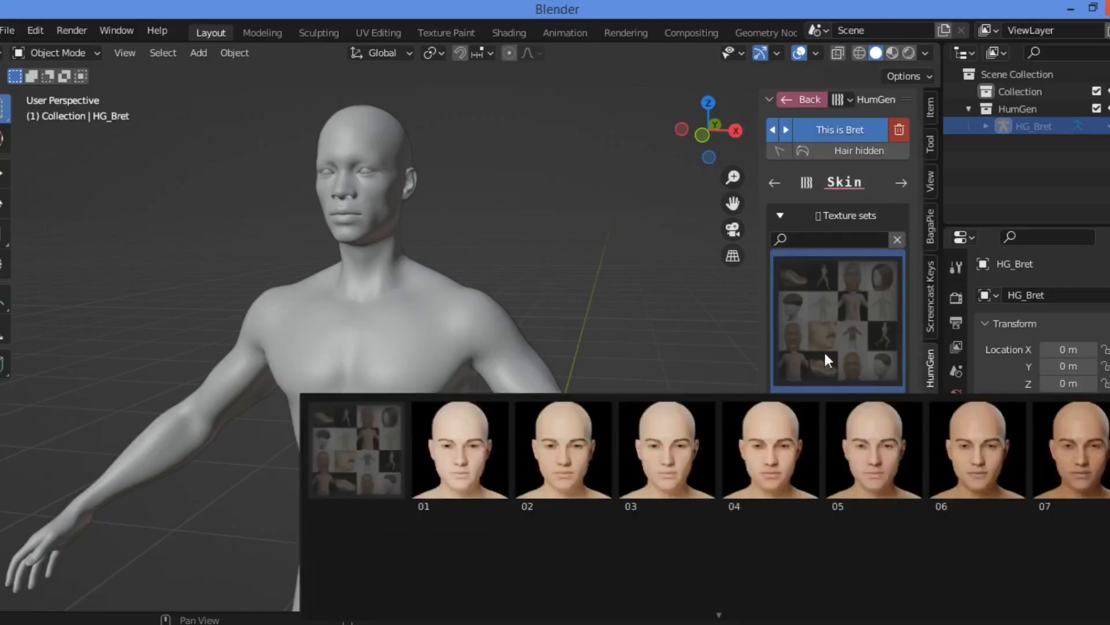
scroll(693, 519, "down", 2)
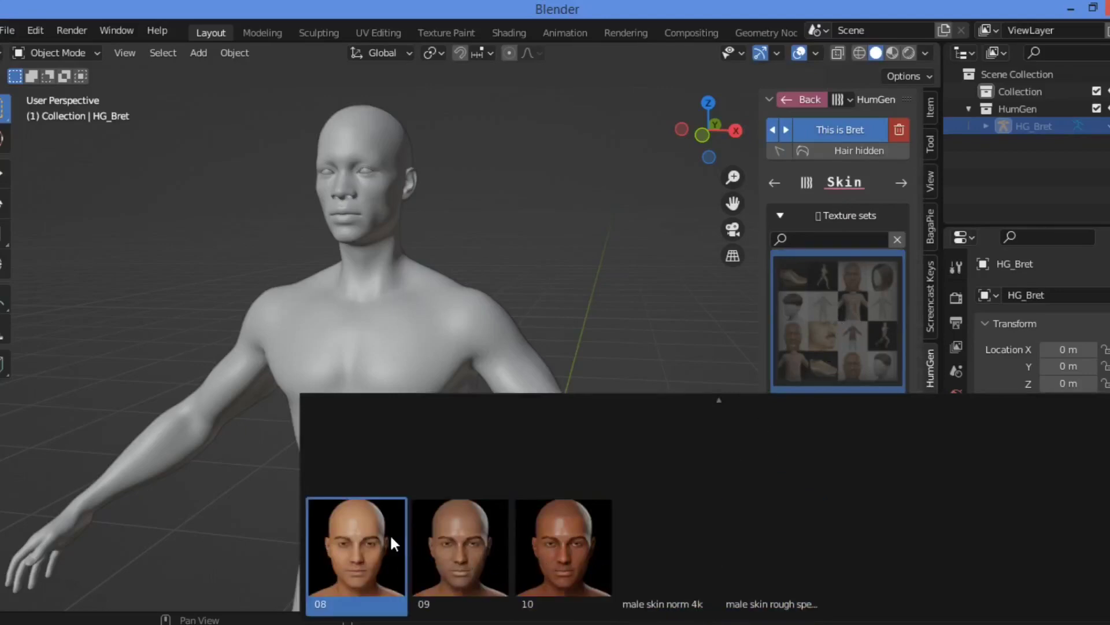
scroll(765, 394, "up", 2)
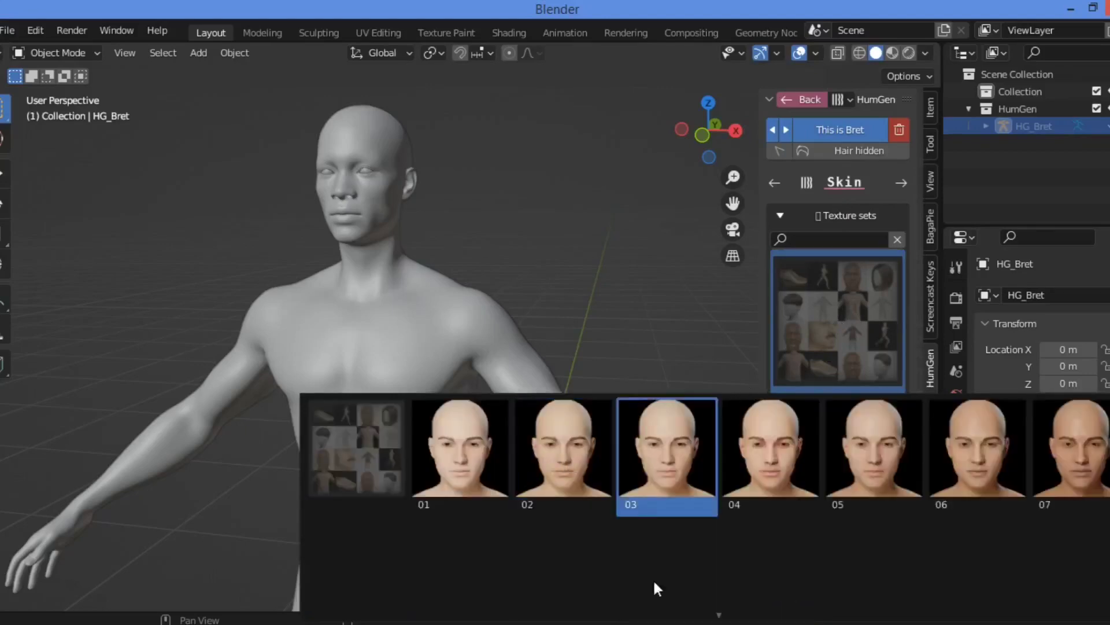
scroll(657, 589, "down", 2)
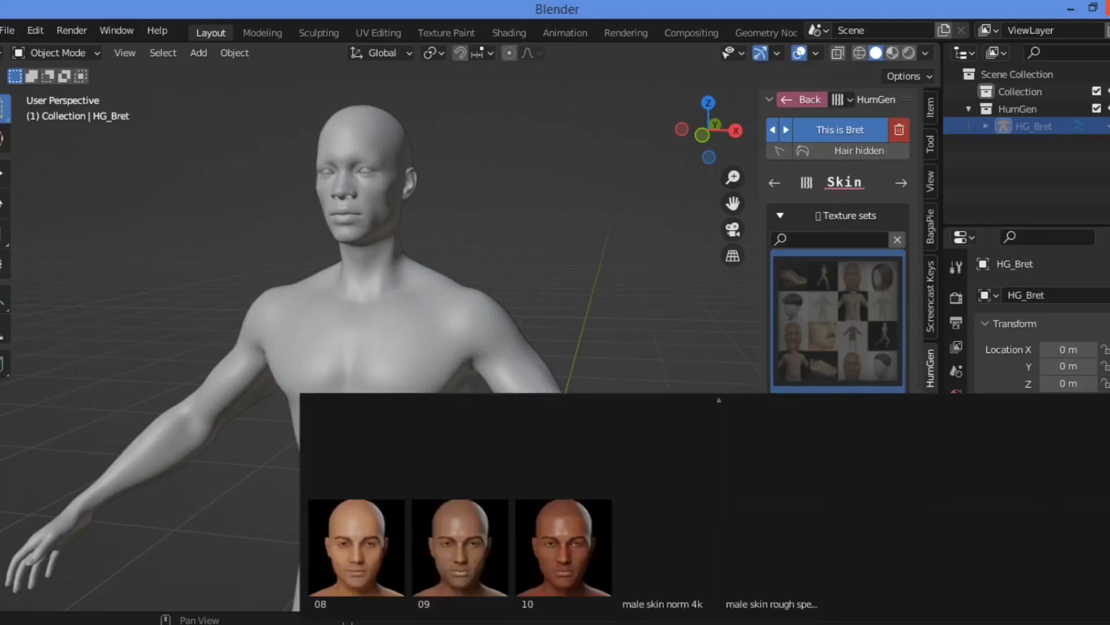
left_click(561, 535)
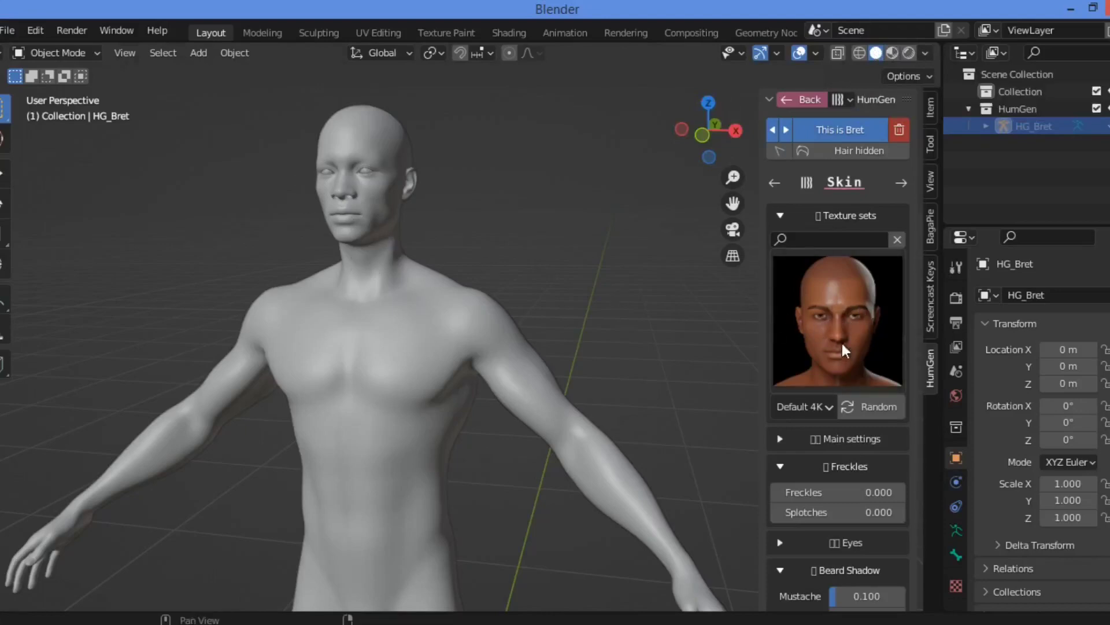
Step: Switch to the Default 1K set, apply texture 02, and expand Main settings
left_click(827, 408)
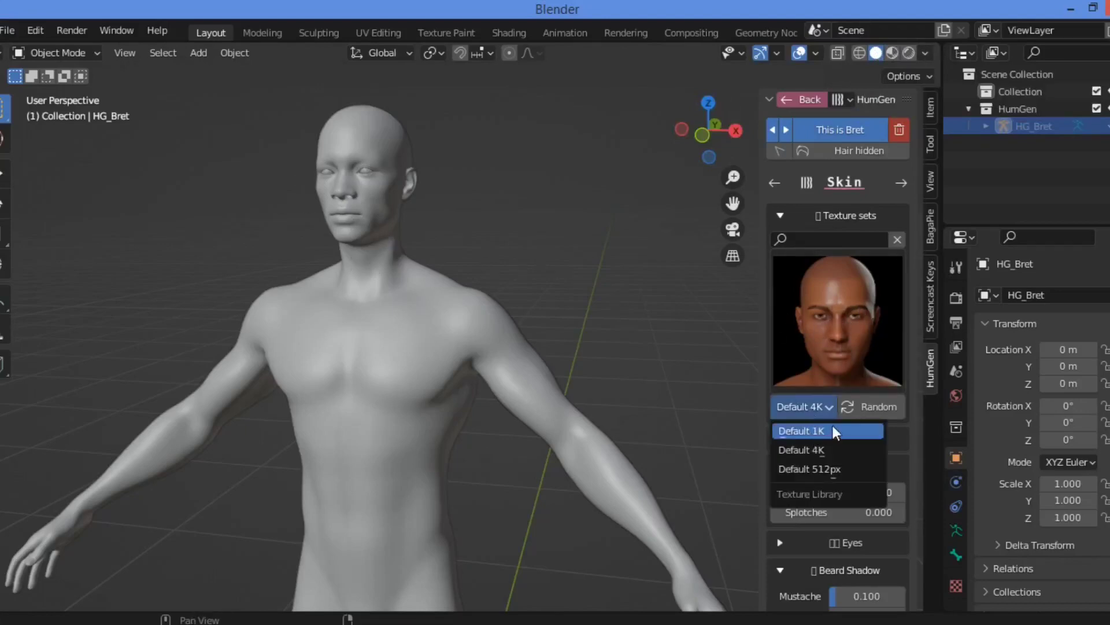
left_click(831, 426)
left_click(837, 312)
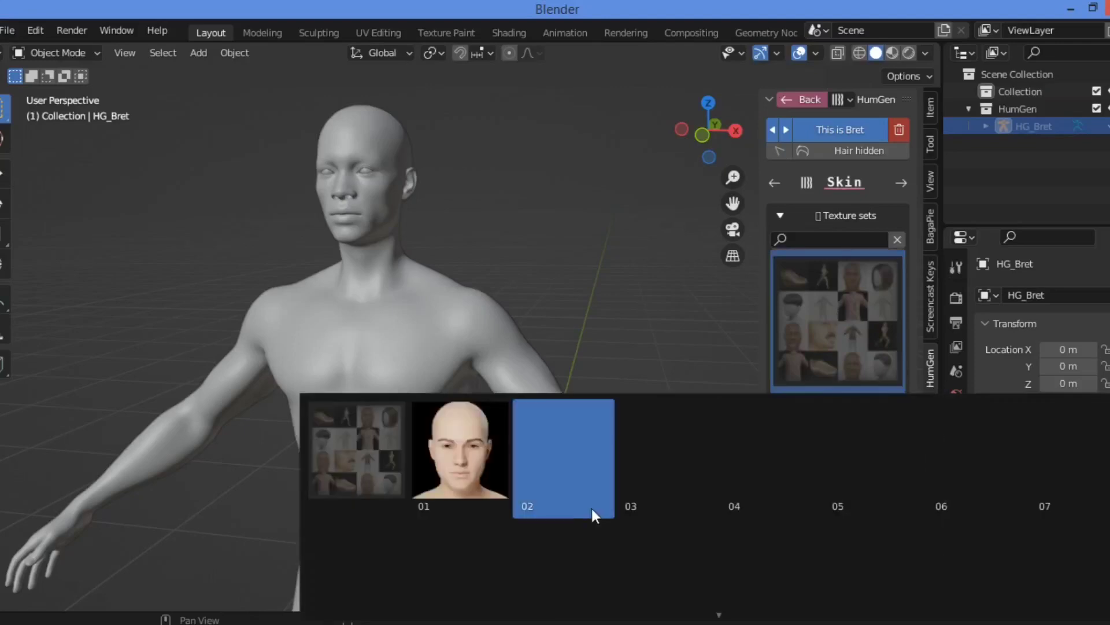
left_click(560, 462)
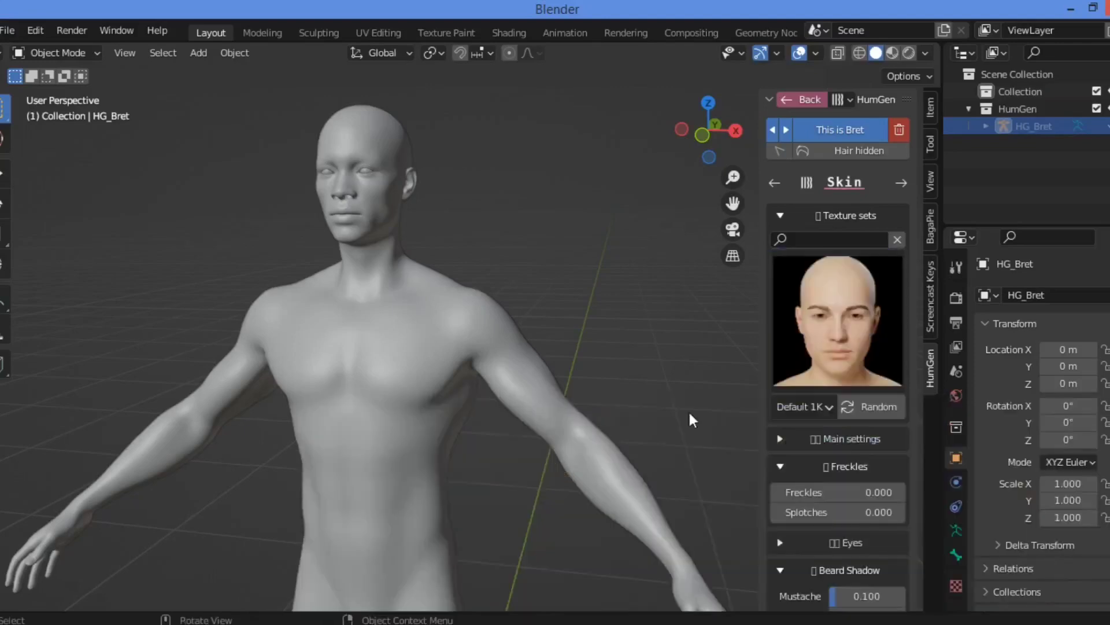
left_click(875, 313)
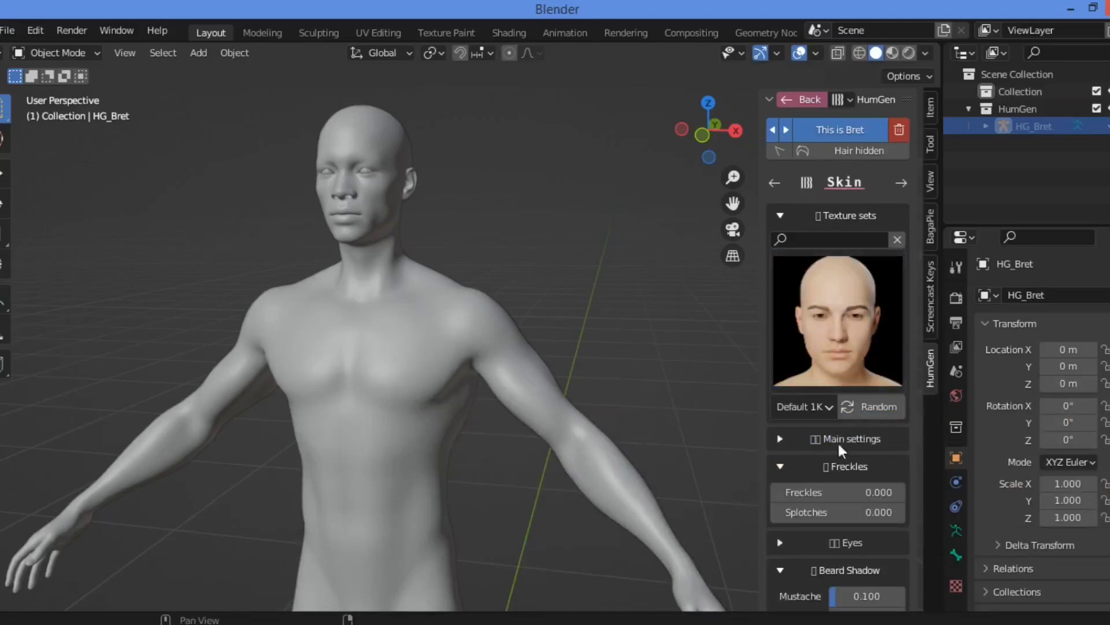
left_click(781, 438)
Step: Scroll through the rest of the Skin panel, peek at the Eyes subpanel, and advance to Hair
scroll(840, 500, "down", 3)
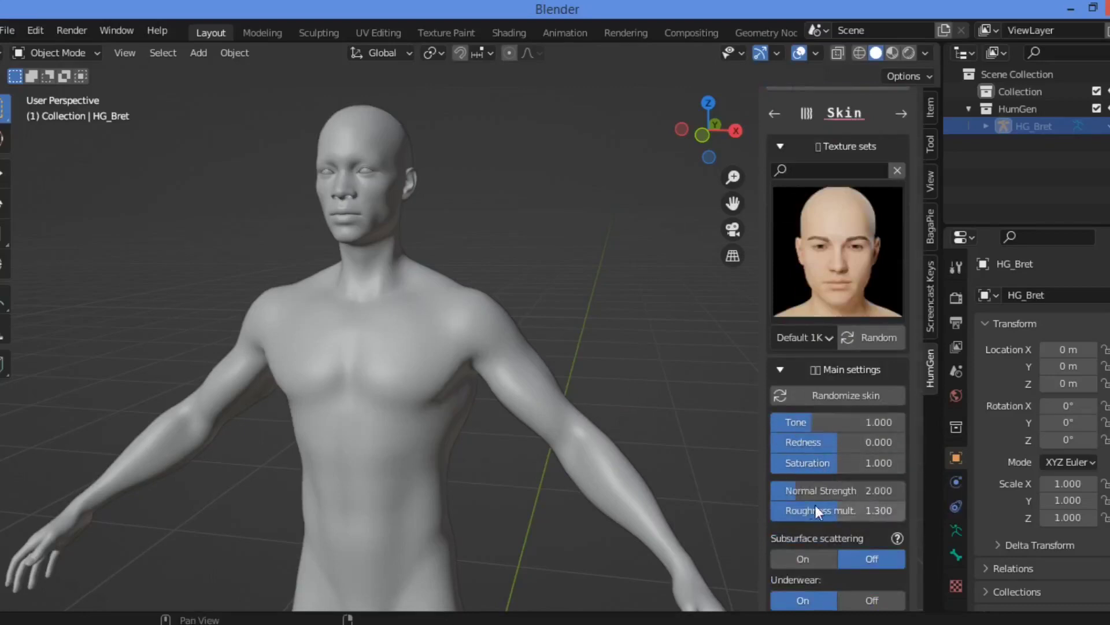
scroll(814, 447, "down", 4)
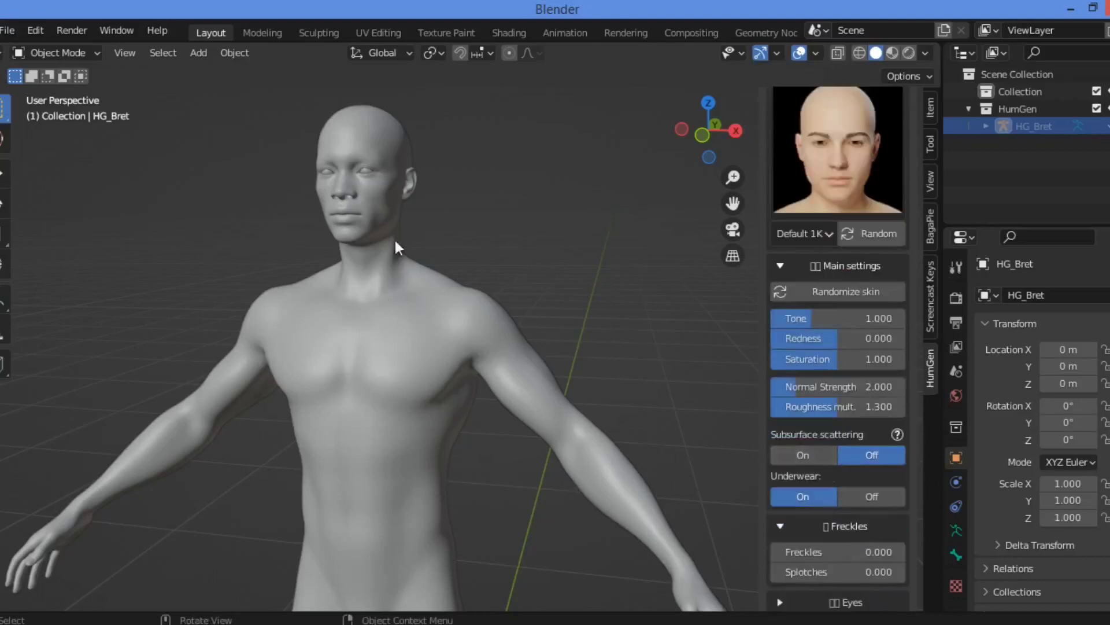
scroll(842, 480, "down", 1)
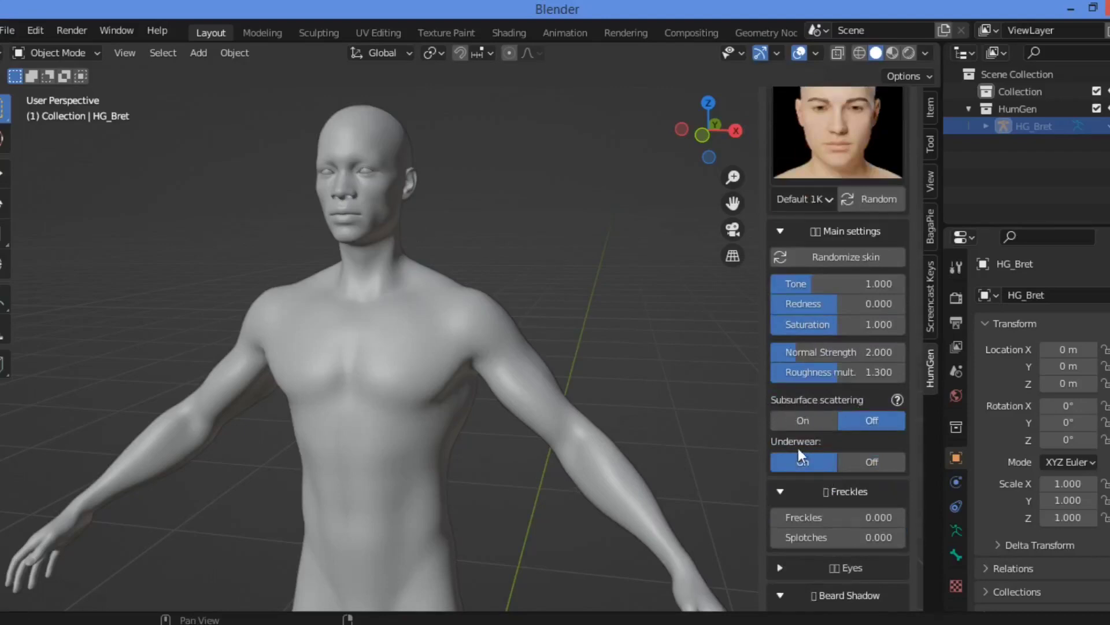
scroll(817, 520, "down", 3)
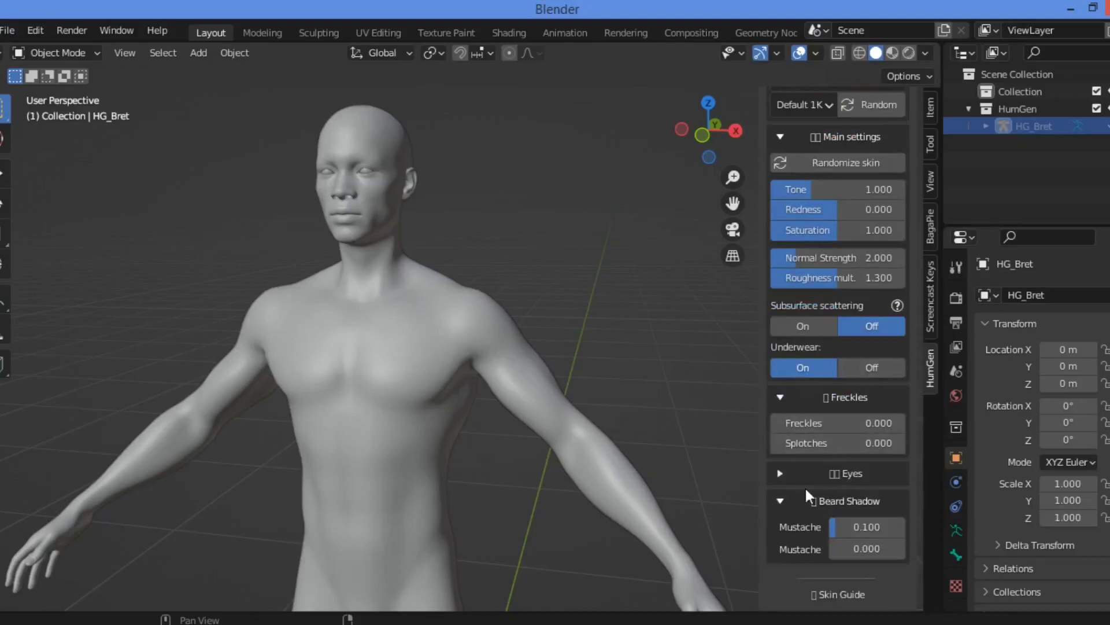
left_click(784, 471)
left_click(784, 471)
scroll(820, 431, "up", 10)
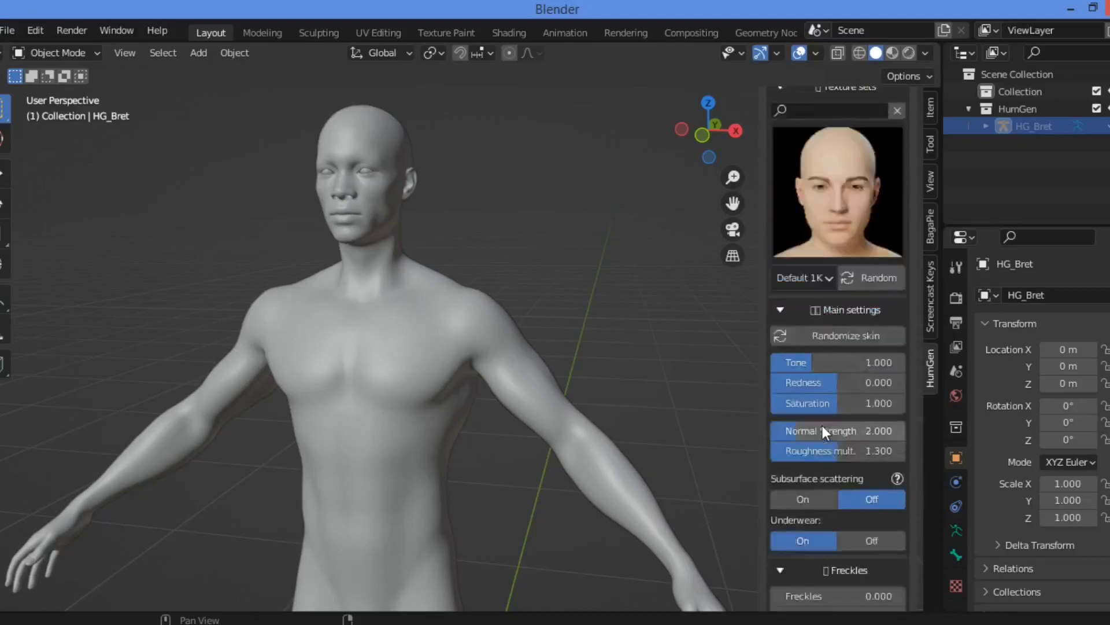
left_click(901, 183)
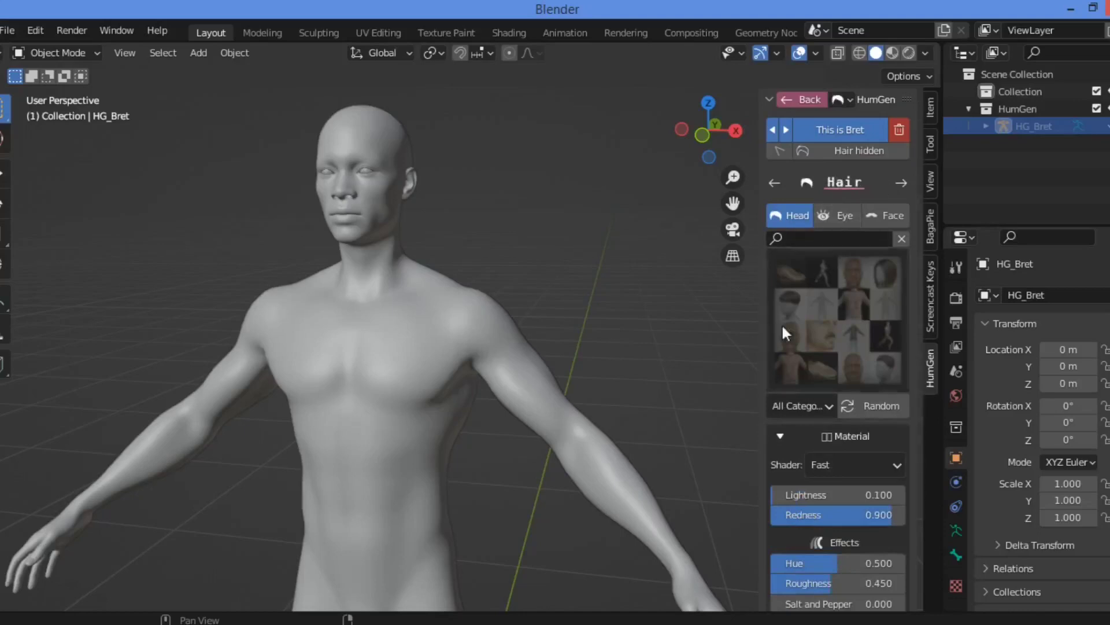
Step: Browse the head hairstyle gallery
left_click(838, 314)
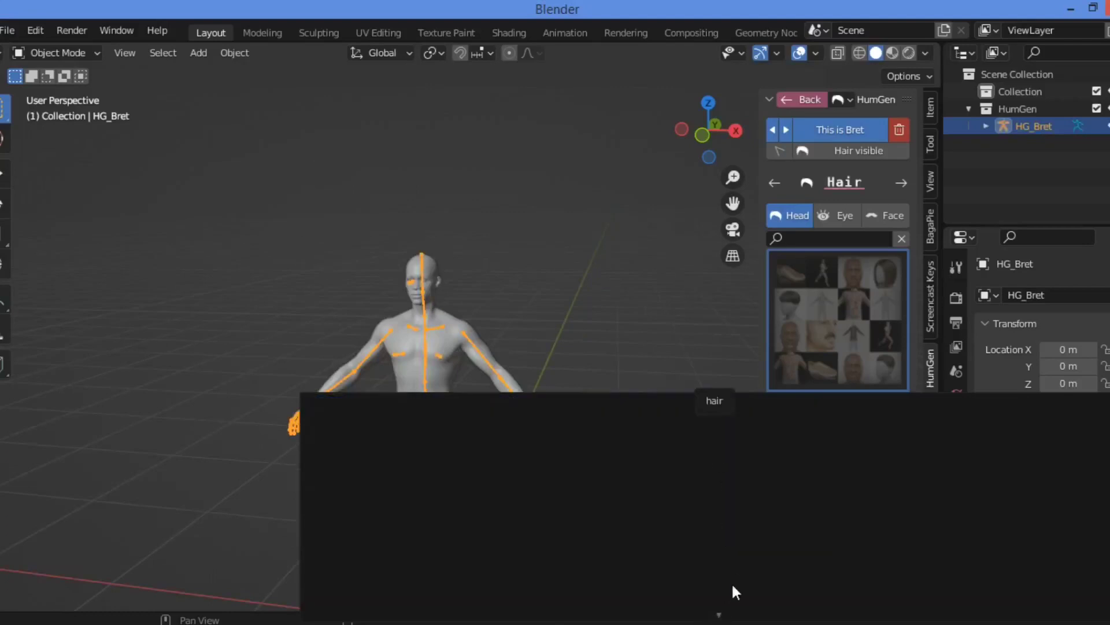
scroll(731, 581, "down", 5)
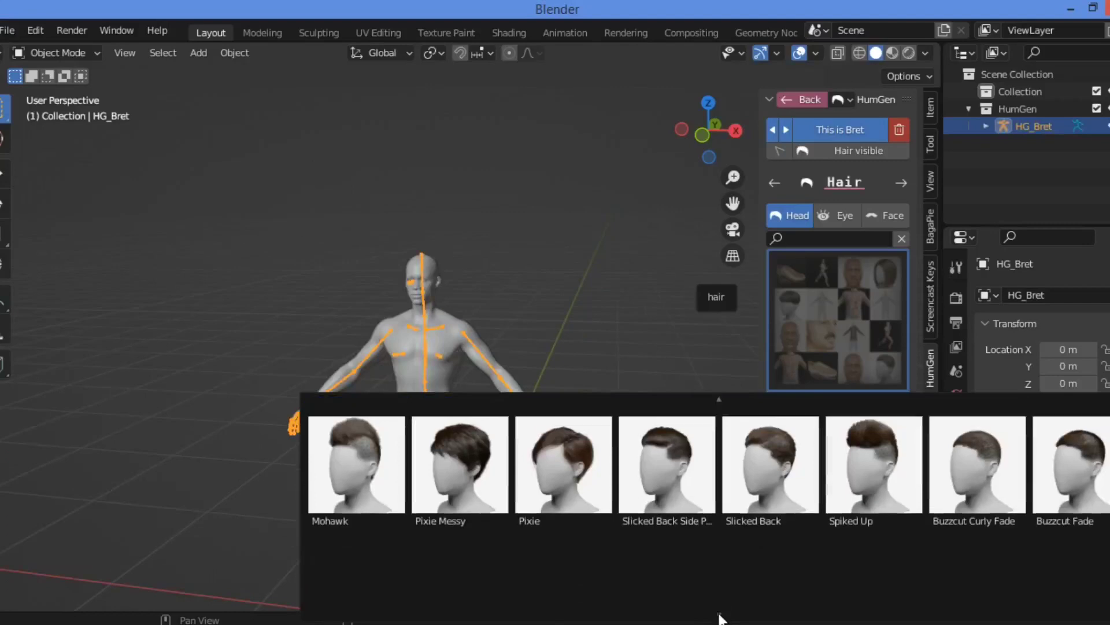
scroll(720, 617, "down", 3)
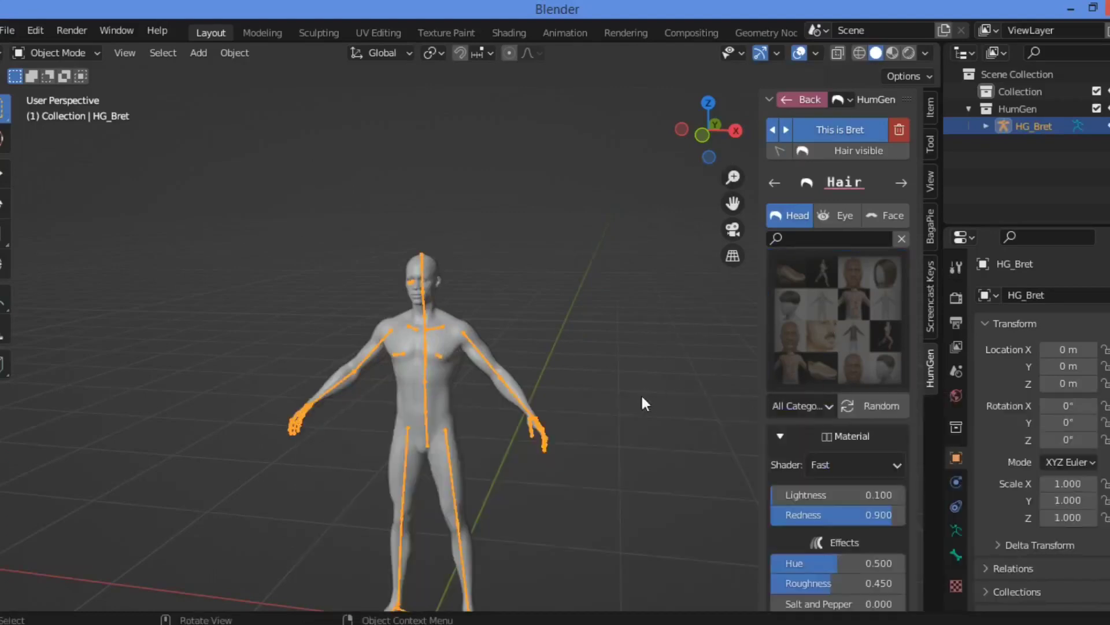
Step: Look at the eyebrow options, then the facial hair options
left_click(841, 215)
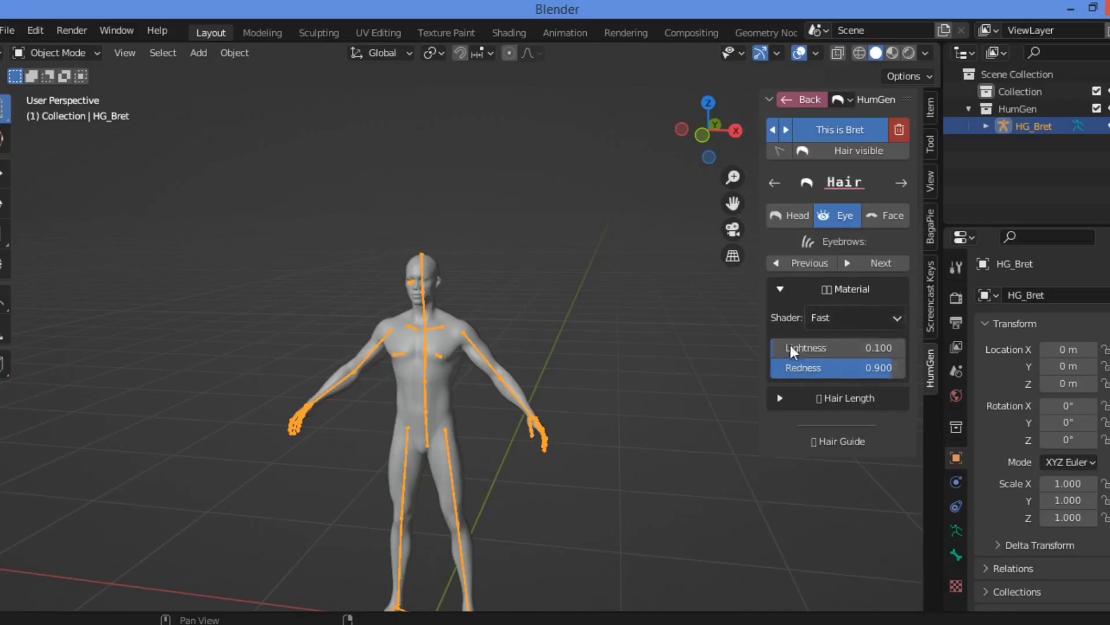
left_click(886, 213)
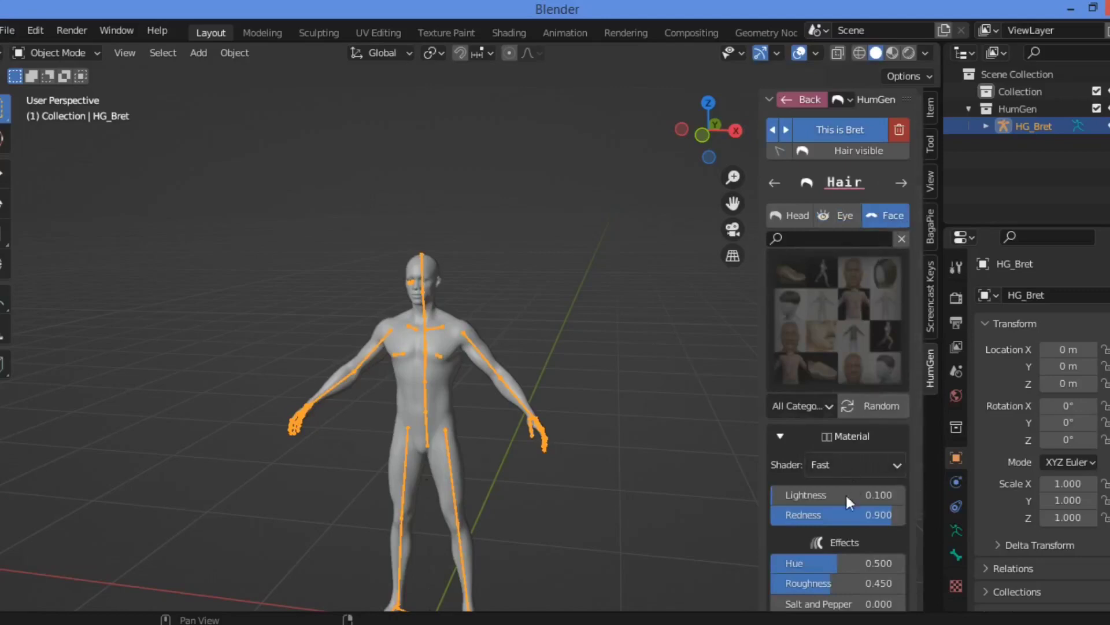
scroll(839, 492, "down", 4)
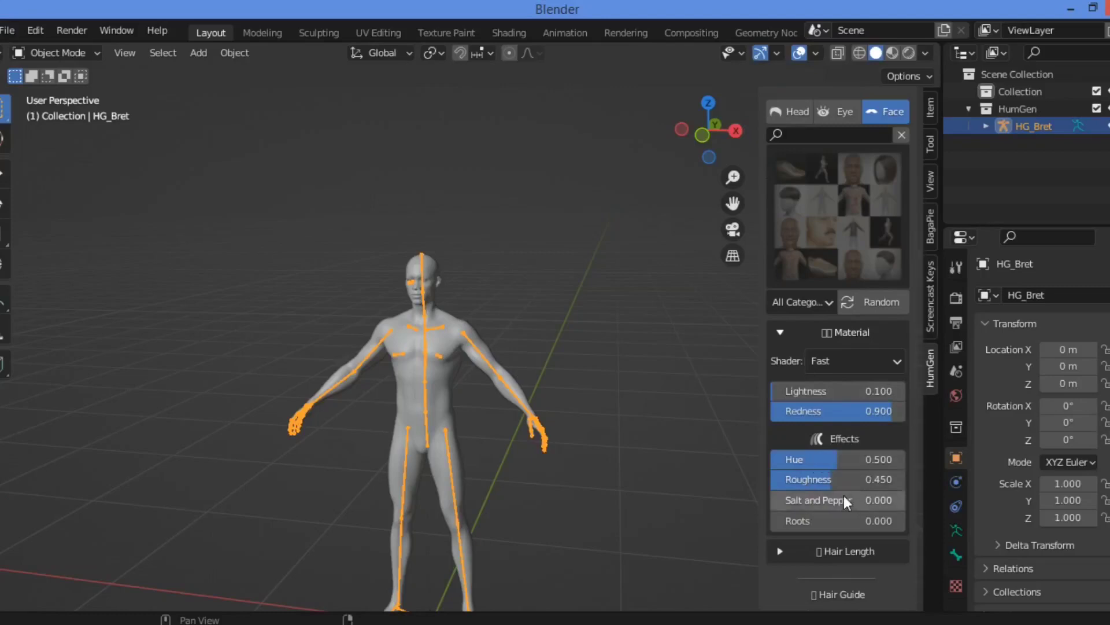
scroll(828, 400, "up", 4)
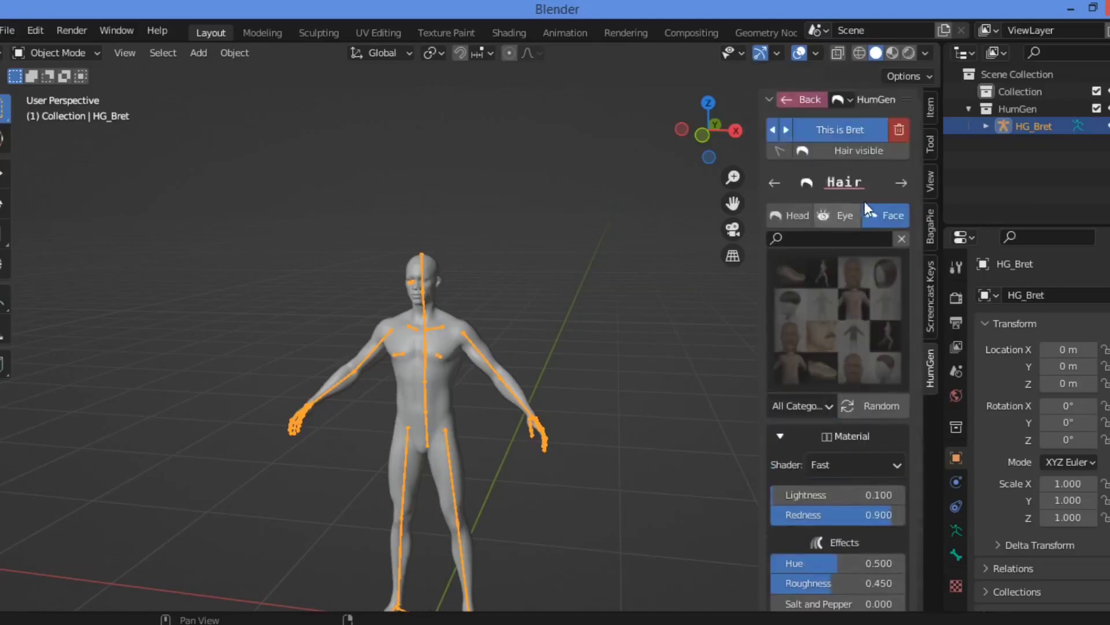
Step: Dress HG_Bret in the jacket, shirt and trousers outfit from the Clothing gallery
left_click(902, 183)
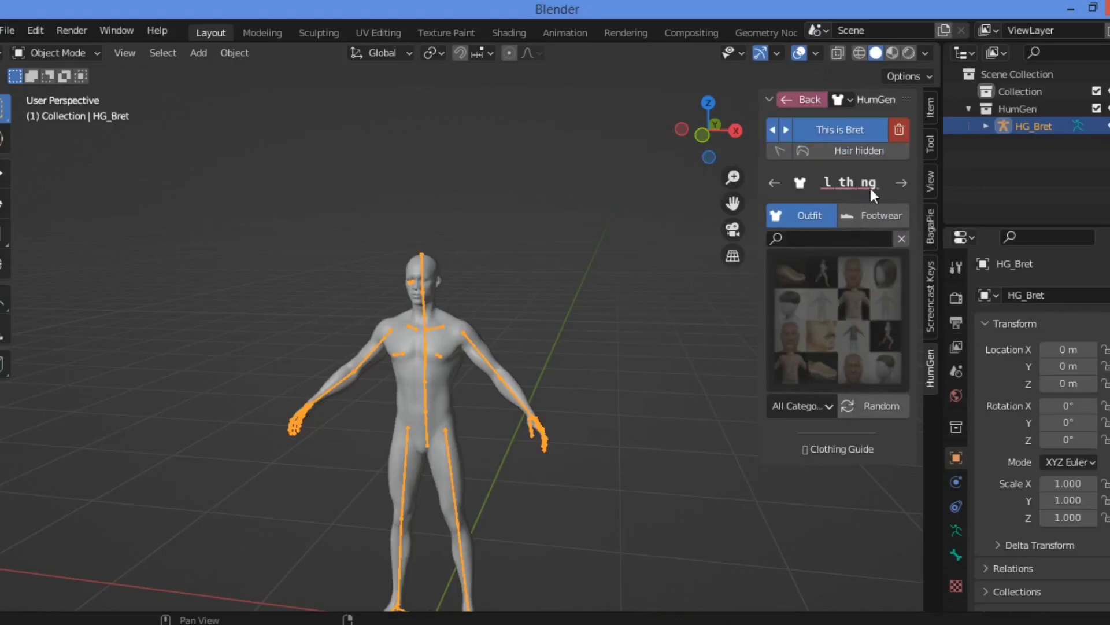
left_click(822, 311)
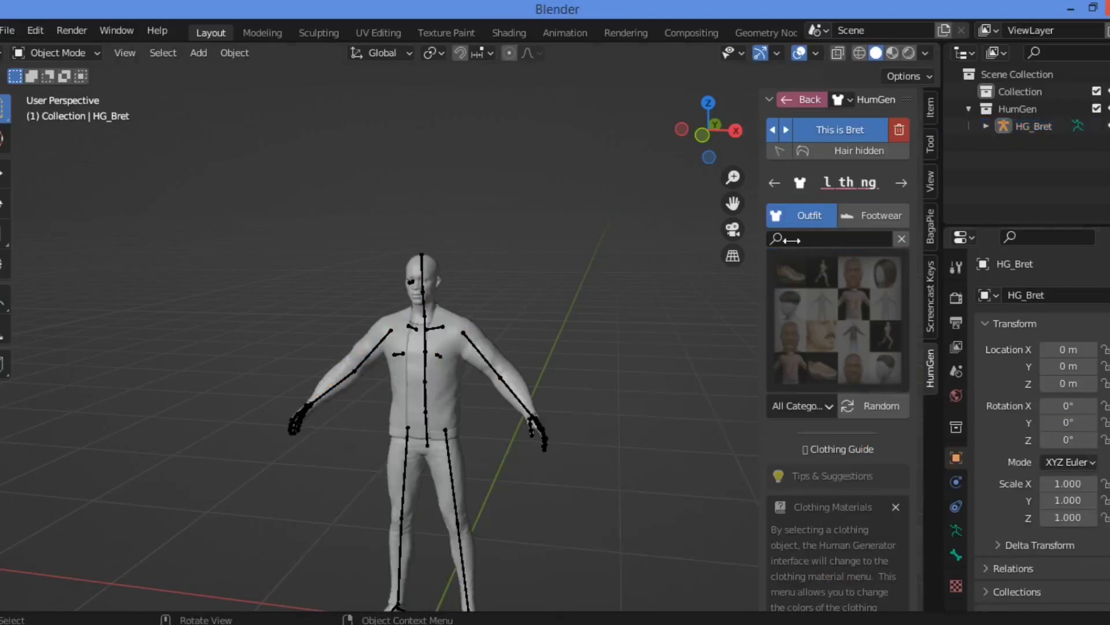
left_click_drag(736, 177, 743, 201)
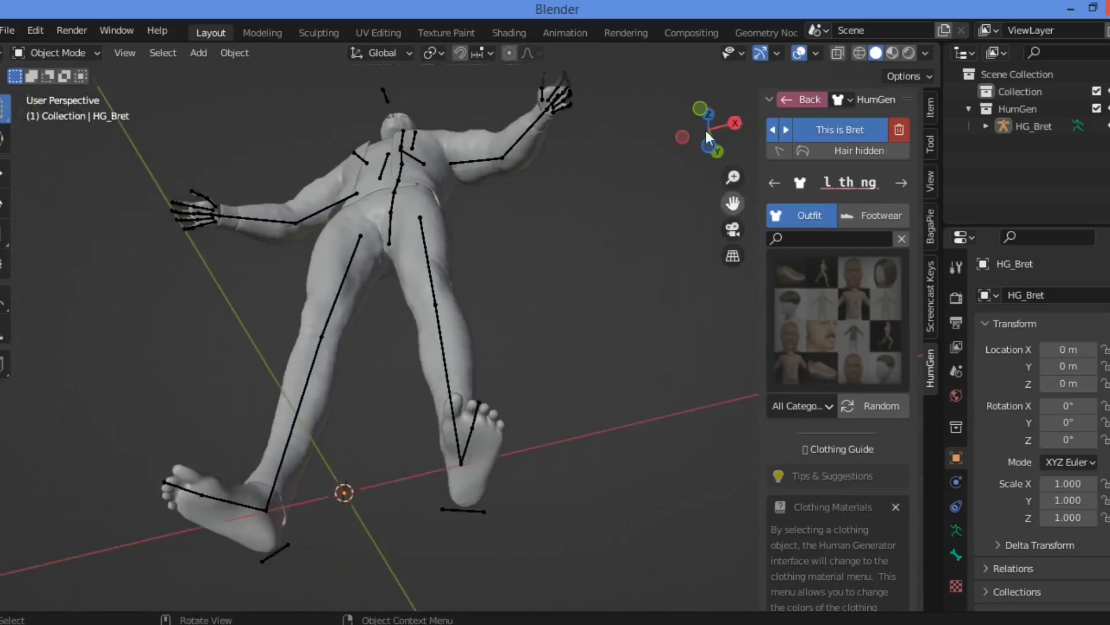
left_click_drag(706, 130, 687, 66)
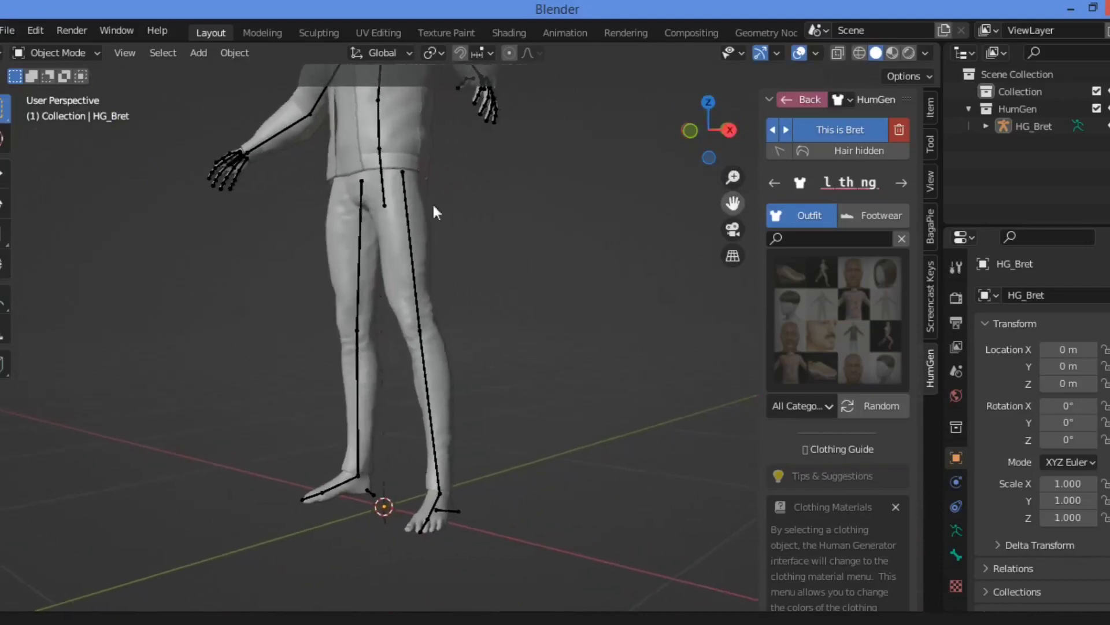
Step: Select the HG_Bret skeleton and hide it with H
left_click(383, 172)
key("h")
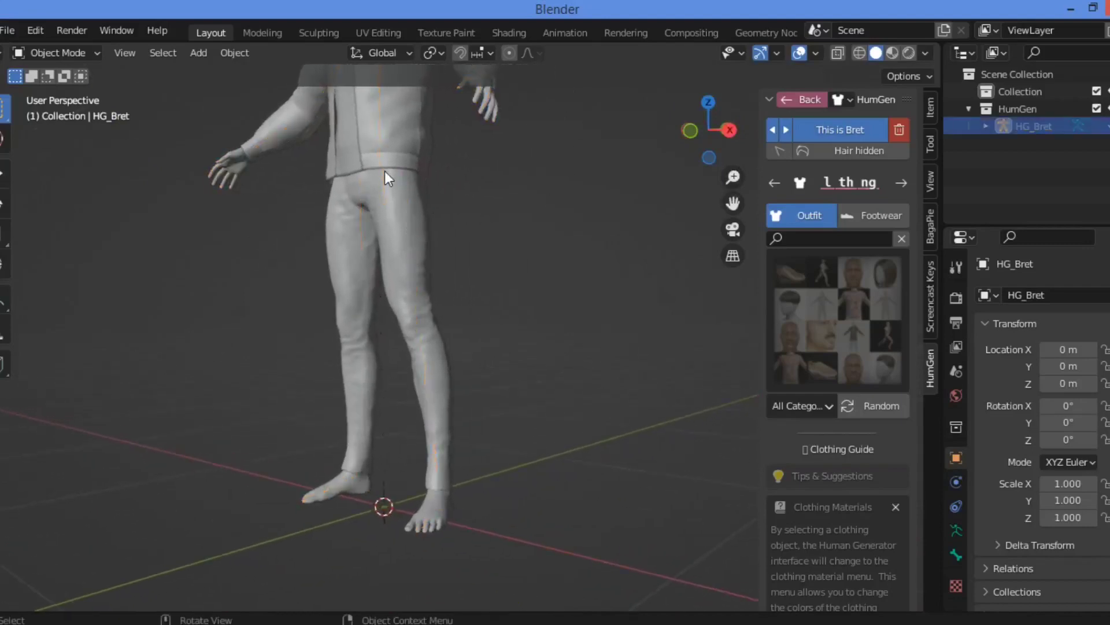
mouse_move(716, 151)
left_mouse_down()
mouse_move(685, 197)
mouse_move(713, 130)
left_mouse_up()
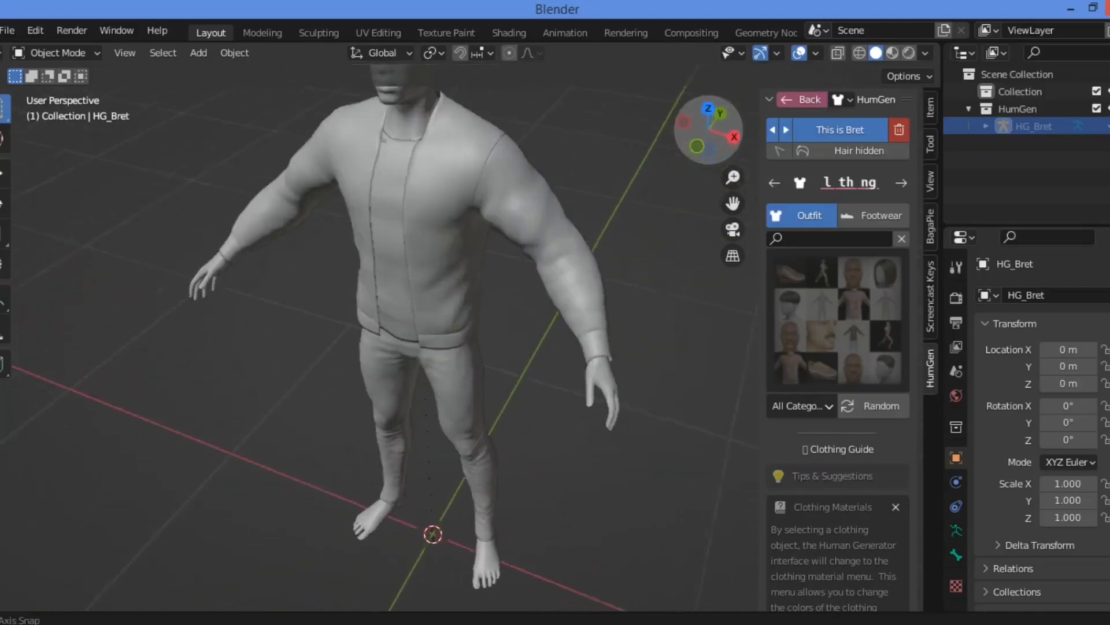
Step: Put Leather Dress Shoes on the figure from the Footwear category
left_click(877, 213)
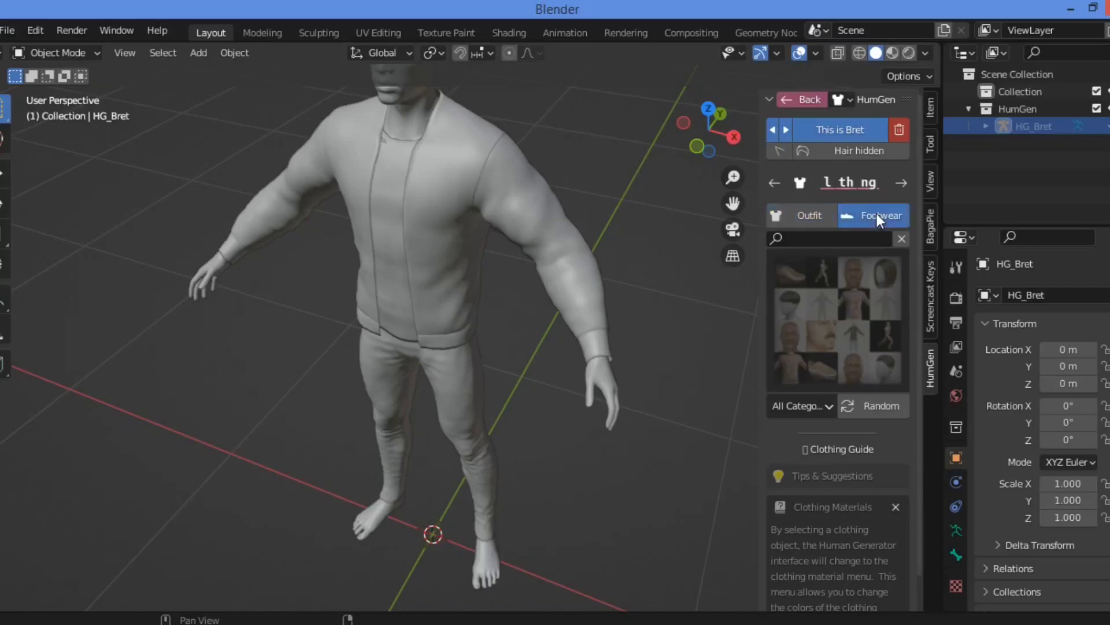
left_click(848, 318)
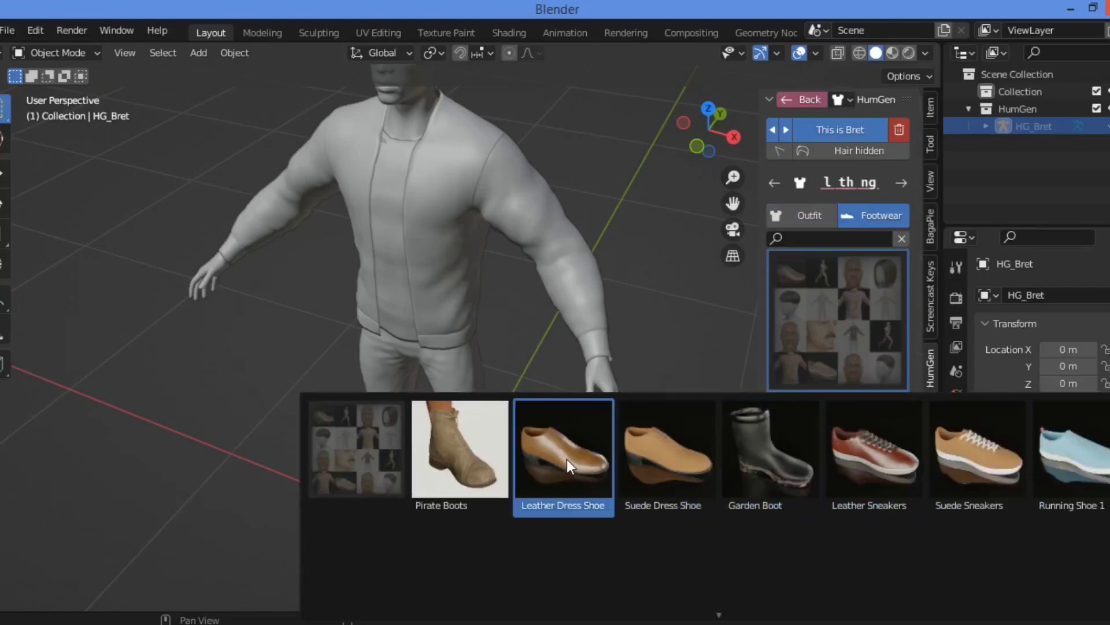
left_click(566, 460)
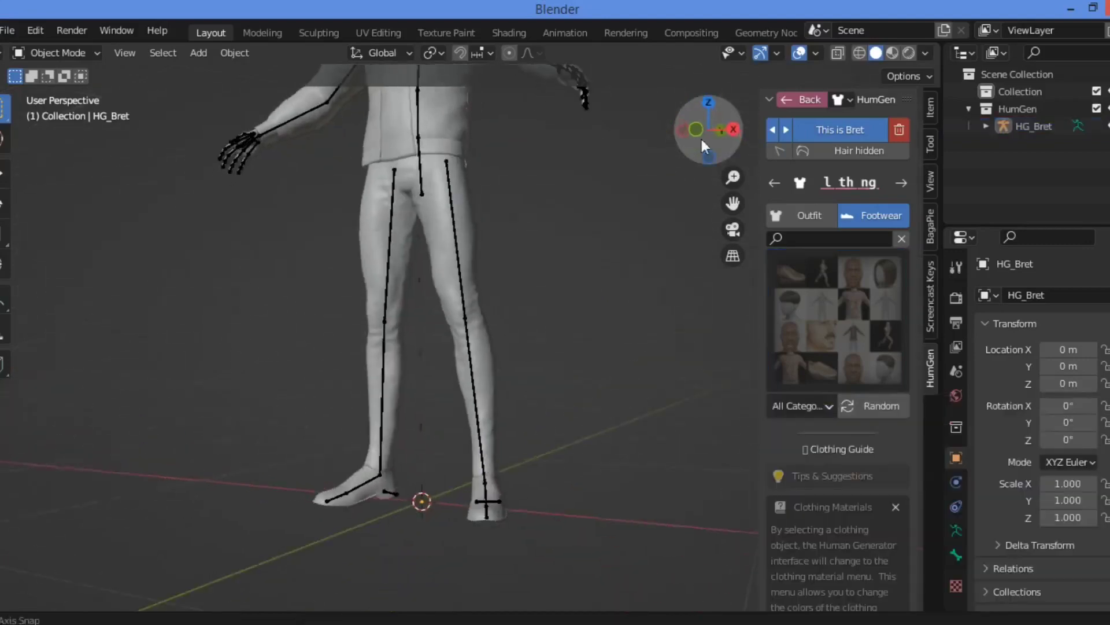
left_click_drag(704, 146, 696, 148)
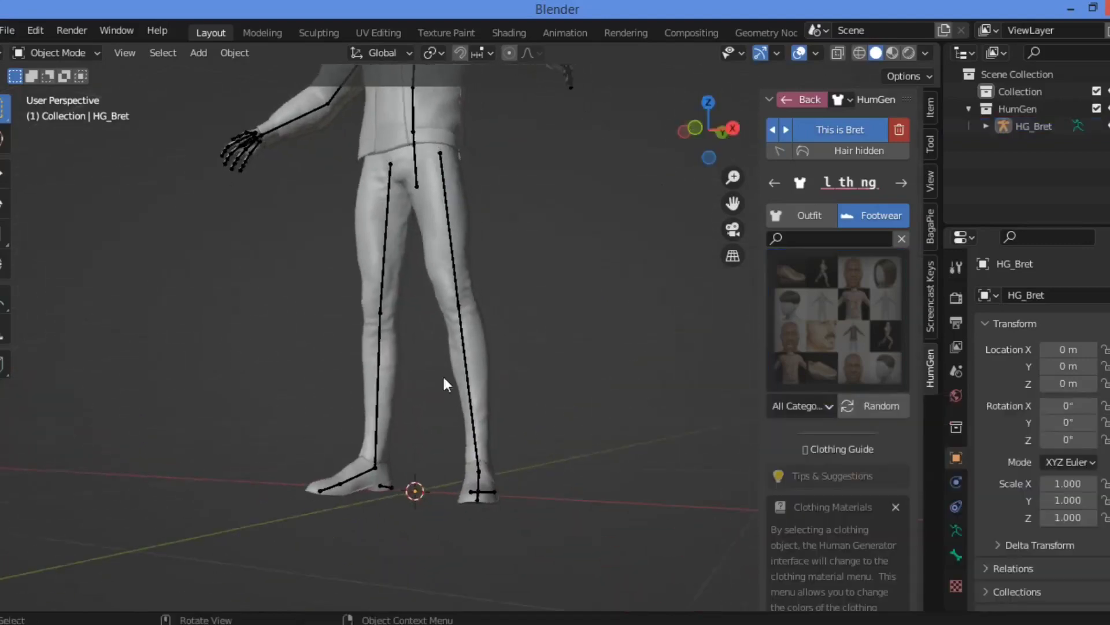
Step: Select the HG_Bret skeleton, hide it with H, and advance to Pose
left_click(375, 326)
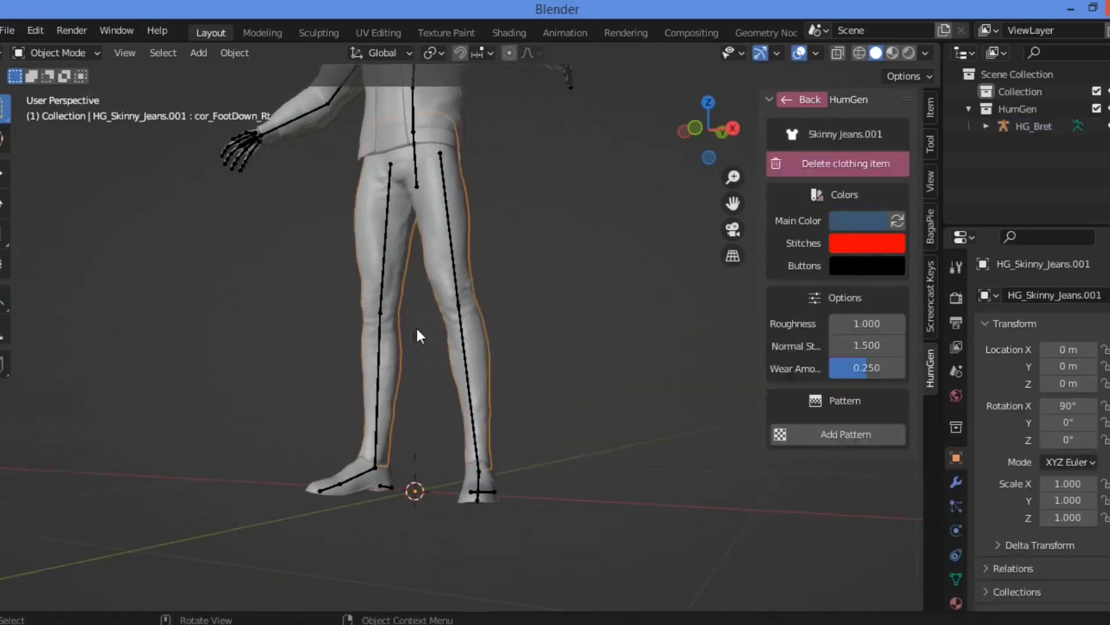
left_click(385, 261)
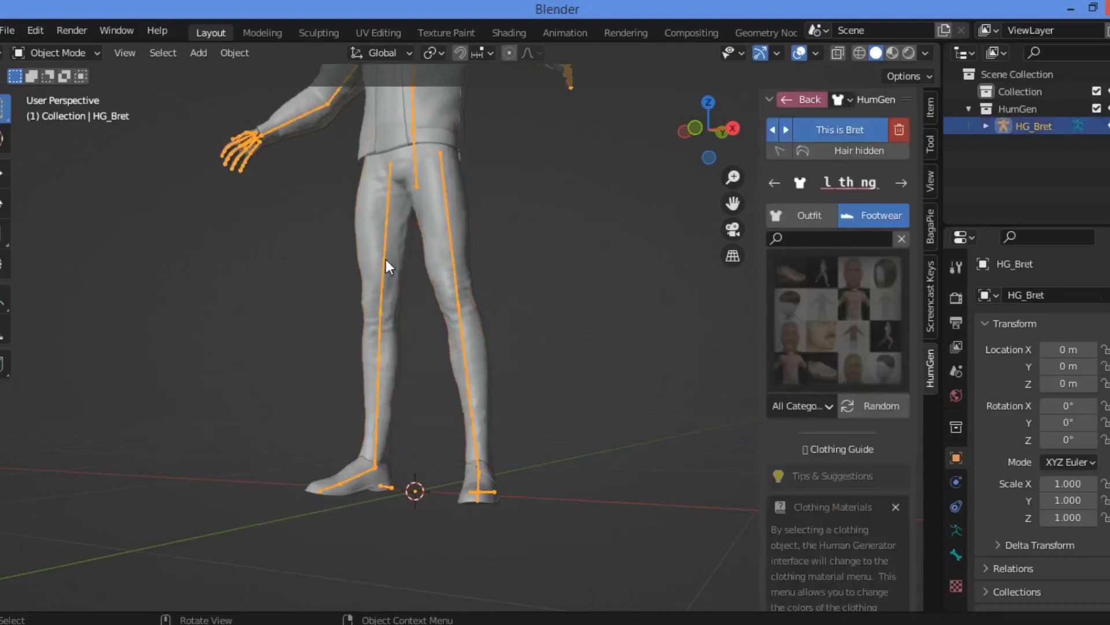
key("h")
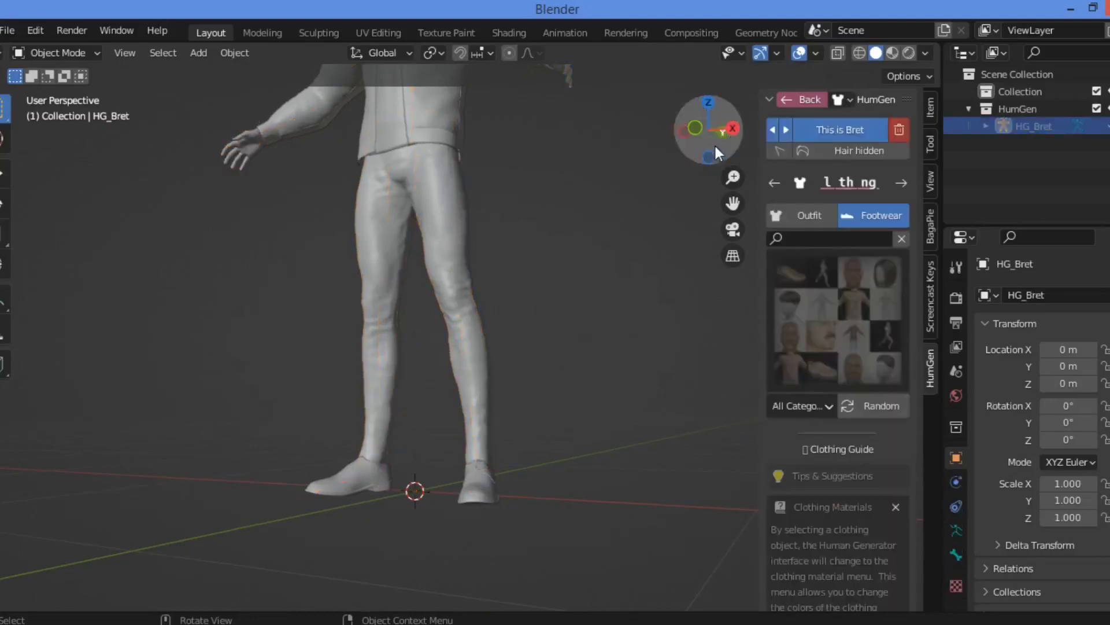
left_click_drag(714, 143, 673, 162)
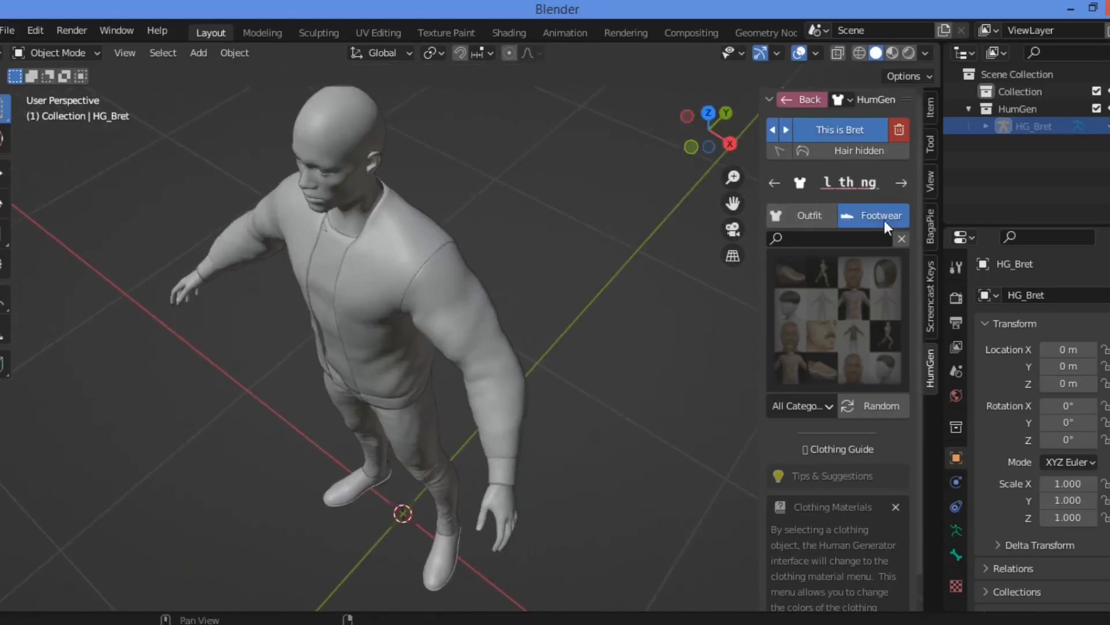
left_click(902, 182)
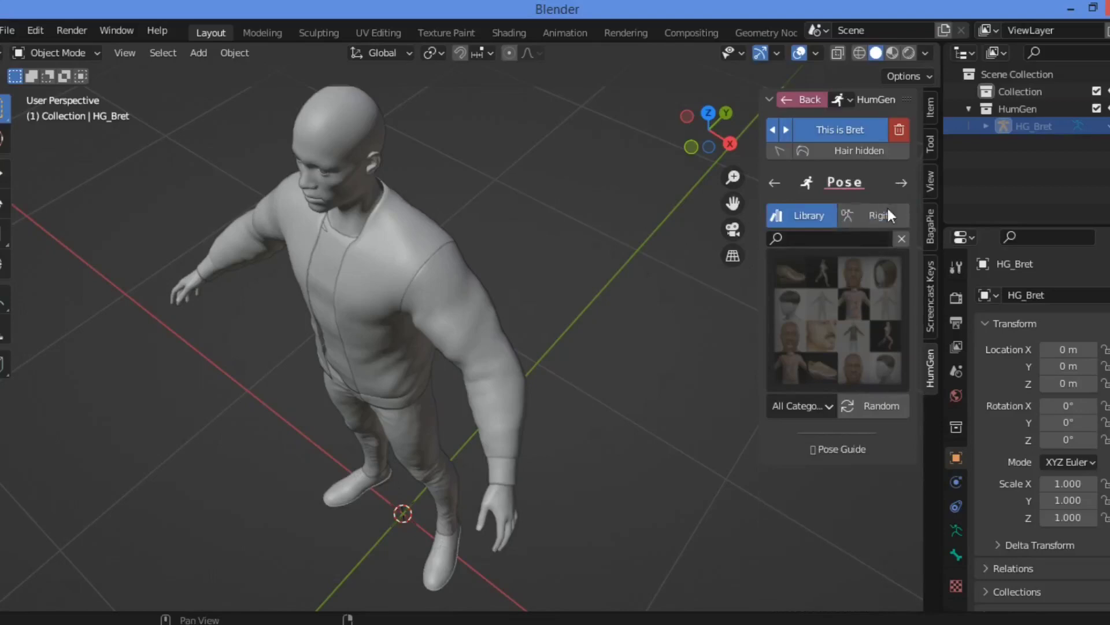
left_click(873, 219)
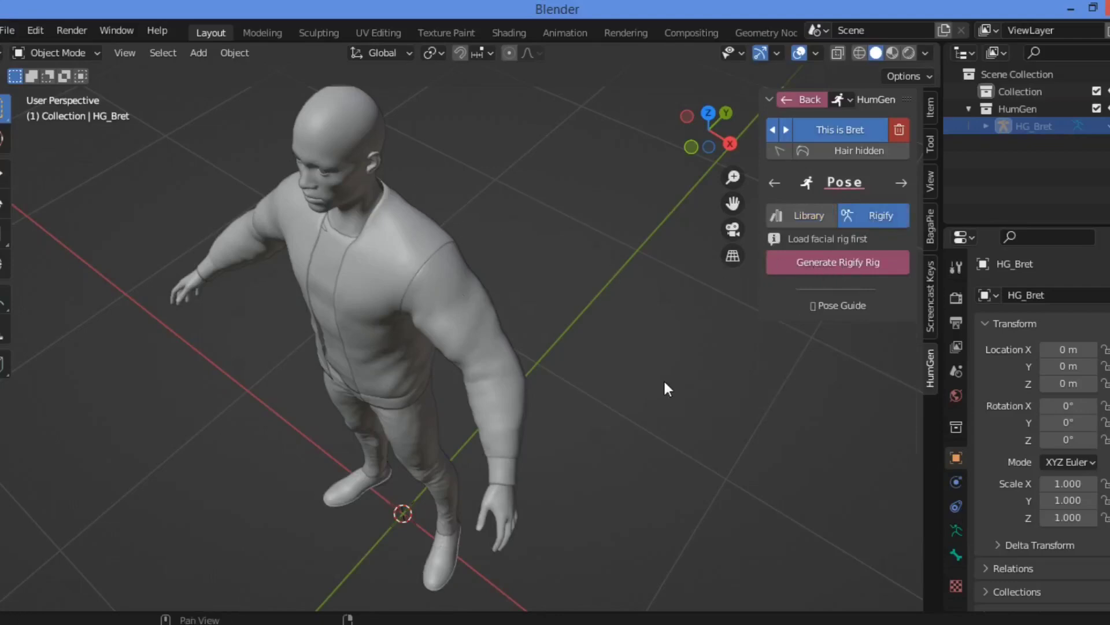
left_click(825, 280)
left_click(808, 215)
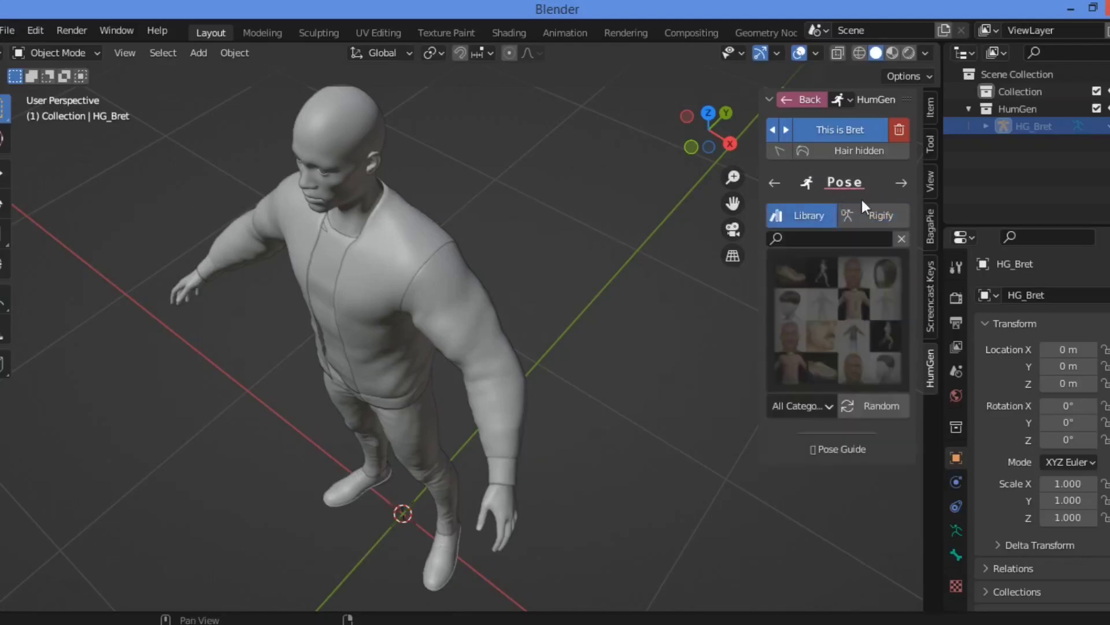
Step: Apply the T Pose to HG_Bret from the pose library
left_click(900, 183)
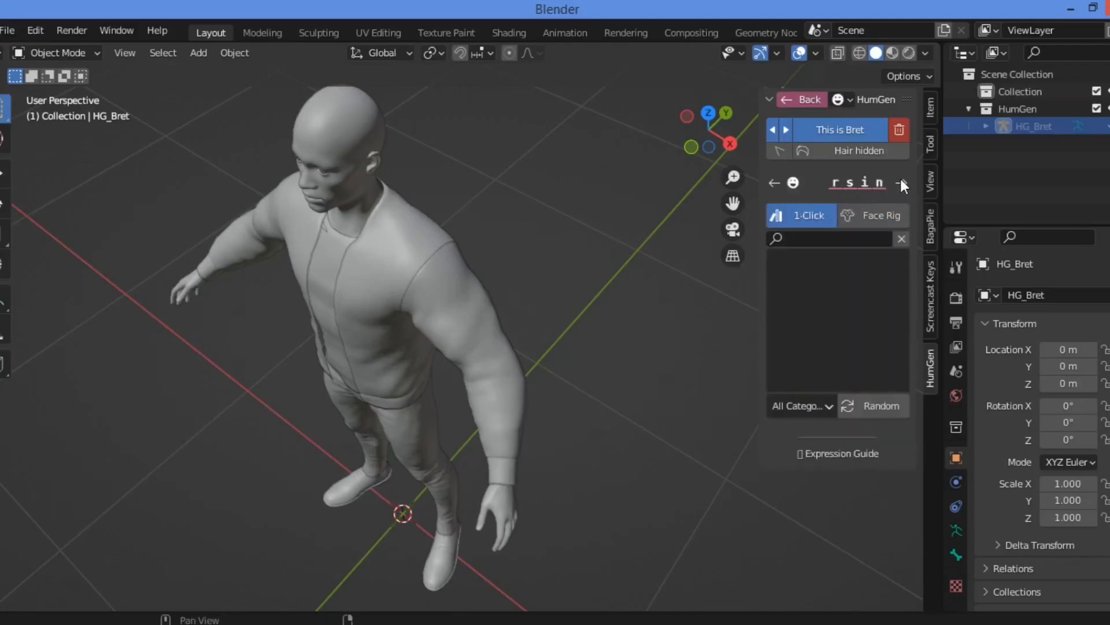
left_click(772, 183)
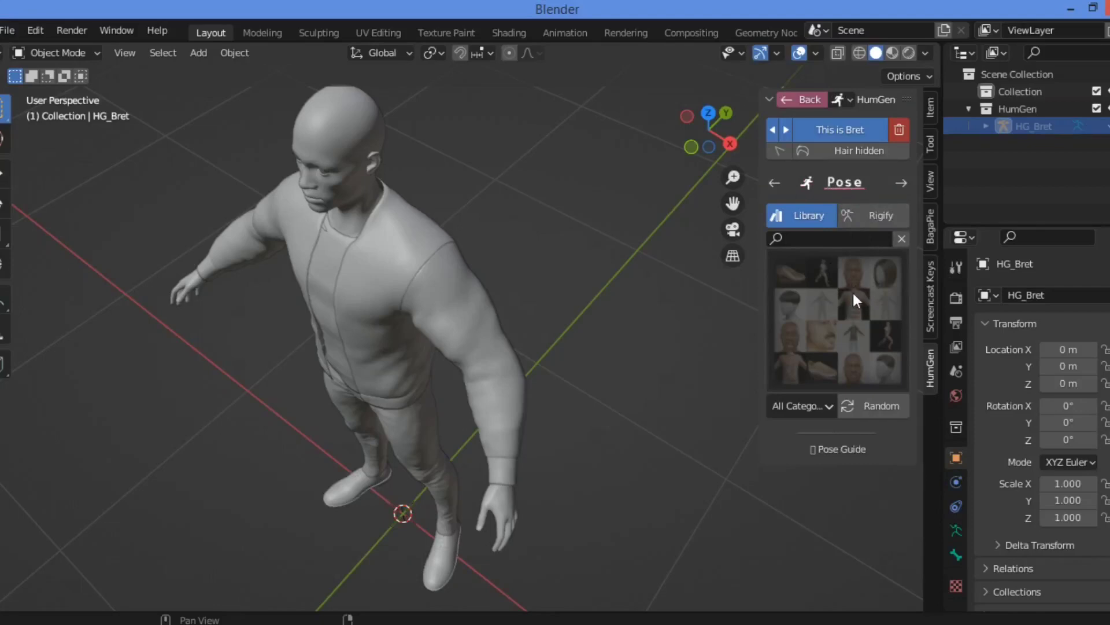
left_click(824, 293)
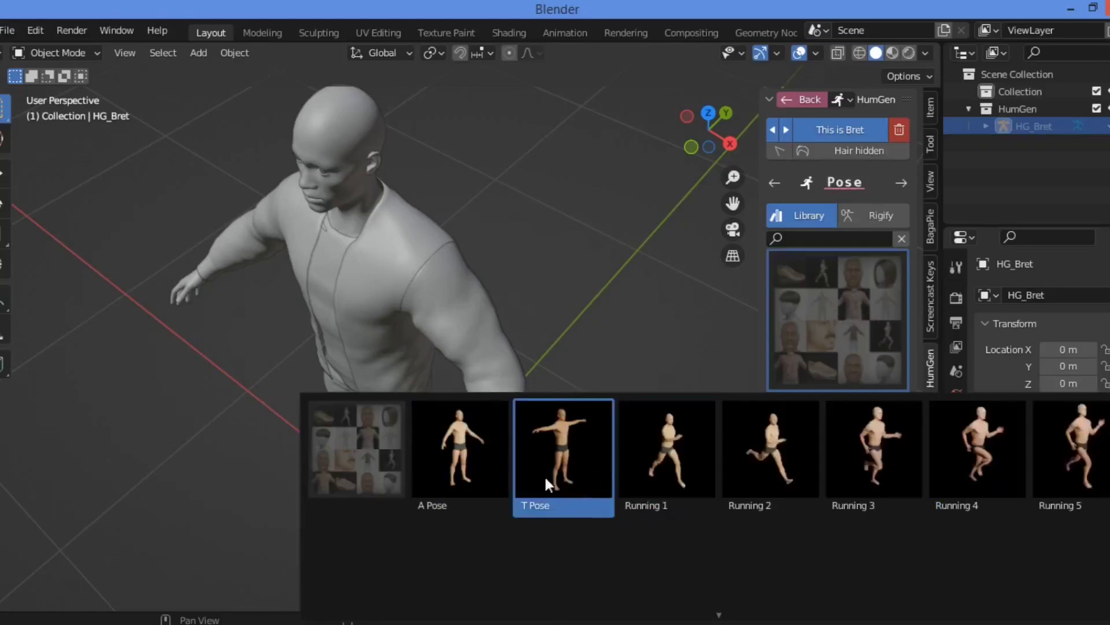
left_click(571, 440)
mouse_move(693, 153)
left_mouse_down()
mouse_move(708, 136)
mouse_move(694, 113)
mouse_move(682, 155)
left_mouse_up()
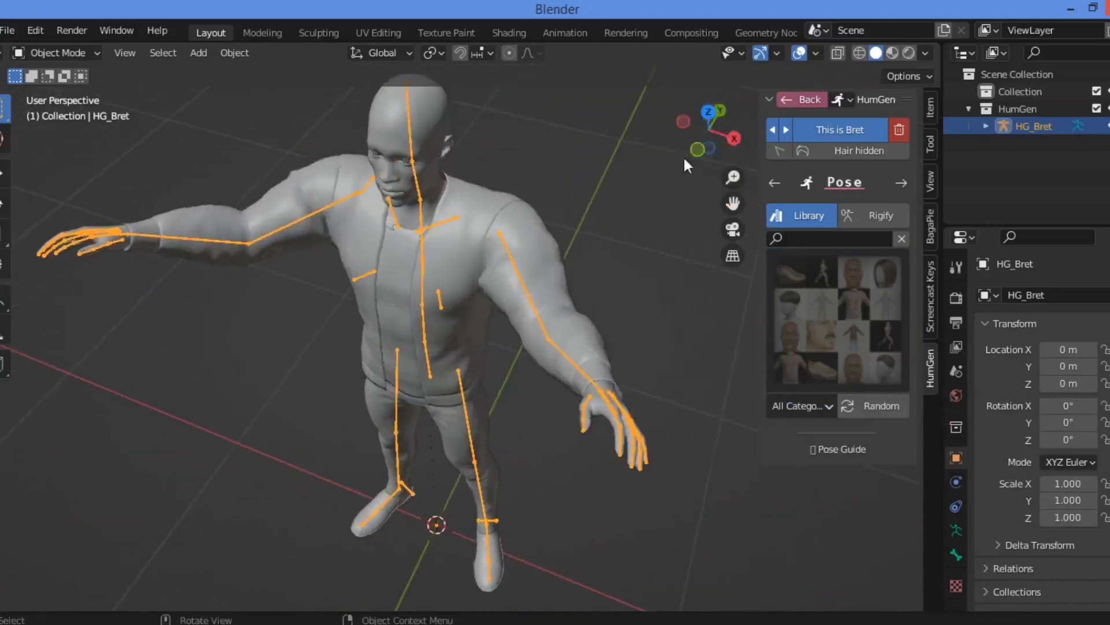
Step: Switch the figure to the Running 3 library pose
left_click(817, 329)
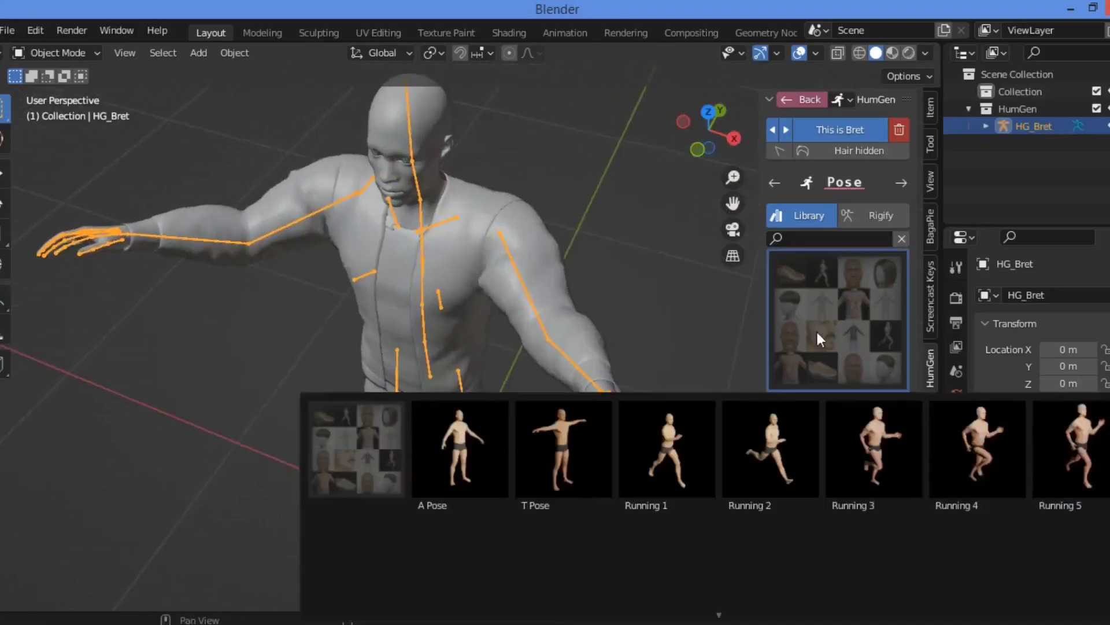
left_click(900, 447)
left_click_drag(696, 169, 698, 203)
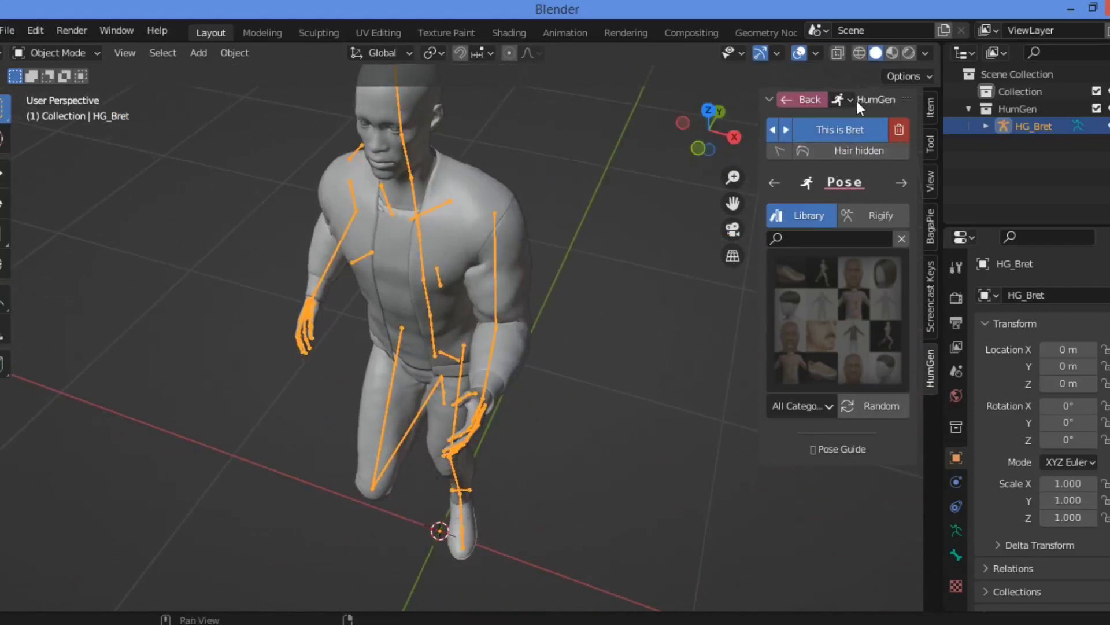
Step: Apply the walking 6 pose from the pose library, then advance to Expression
left_click(835, 271)
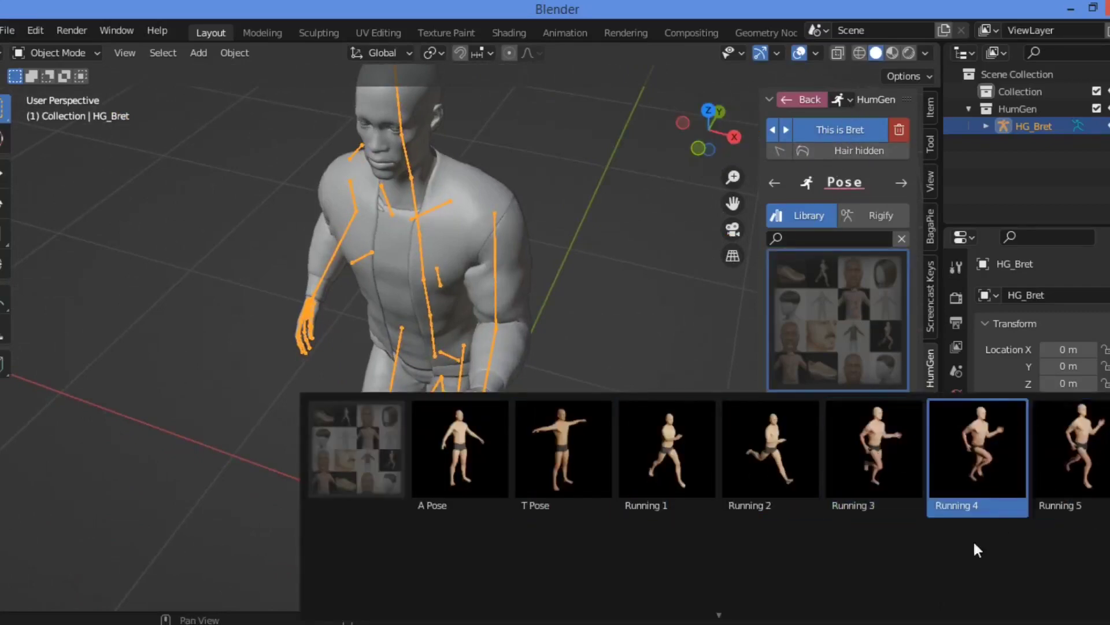
scroll(975, 544, "down", 2)
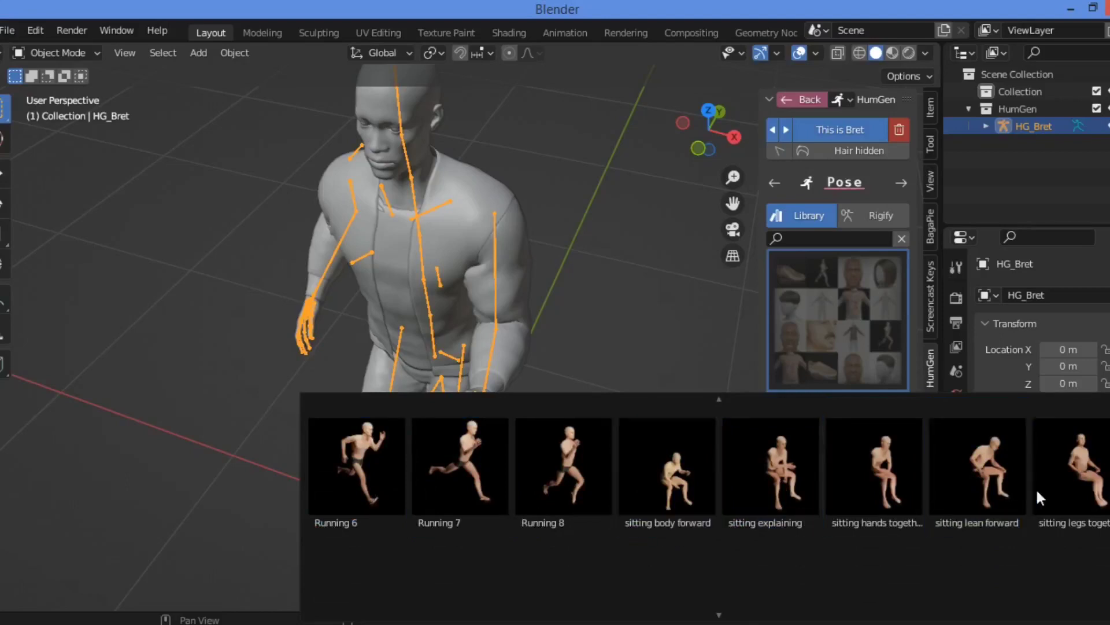
scroll(750, 613, "down", 3)
scroll(750, 613, "up", 3)
scroll(581, 484, "down", 3)
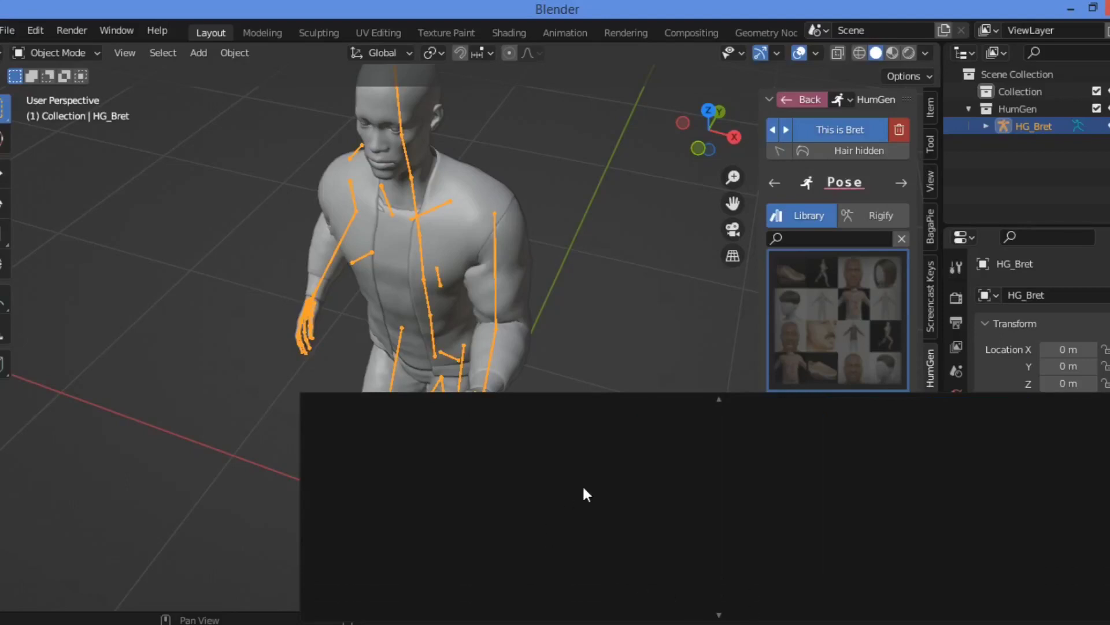
scroll(737, 463, "up", 3)
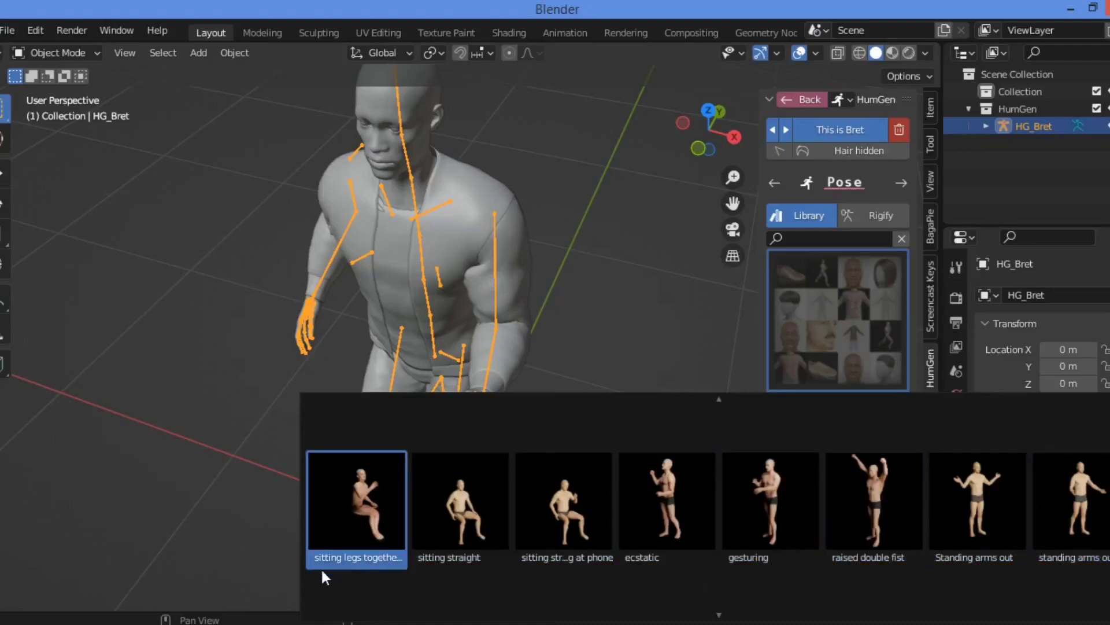
scroll(738, 566, "down", 3)
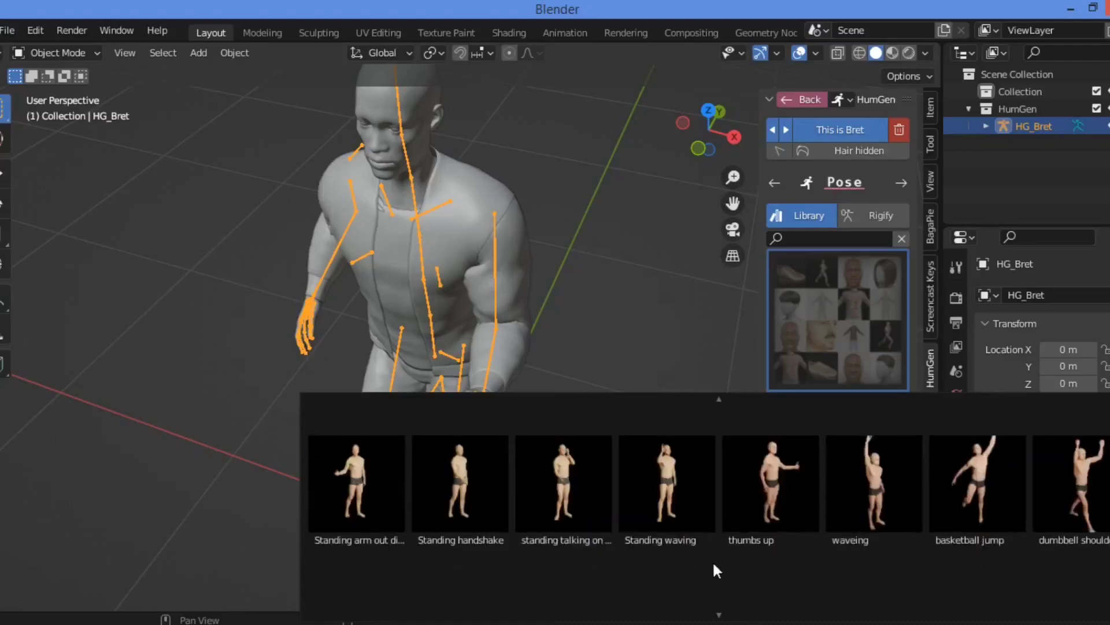
scroll(590, 503, "down", 3)
scroll(658, 578, "down", 3)
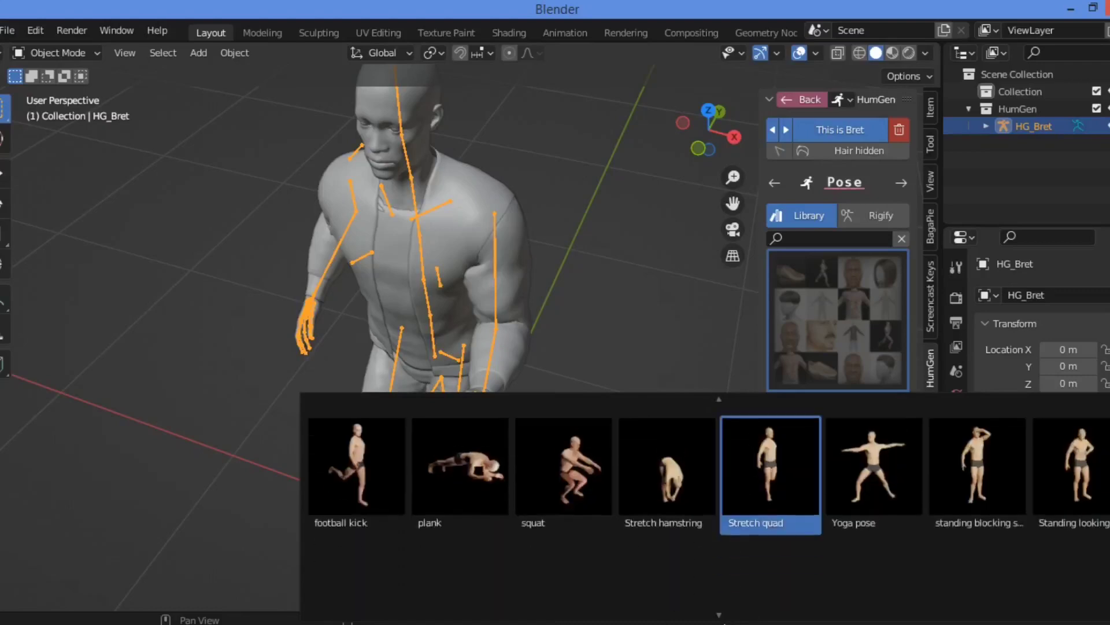
scroll(744, 496, "down", 3)
scroll(699, 567, "down", 3)
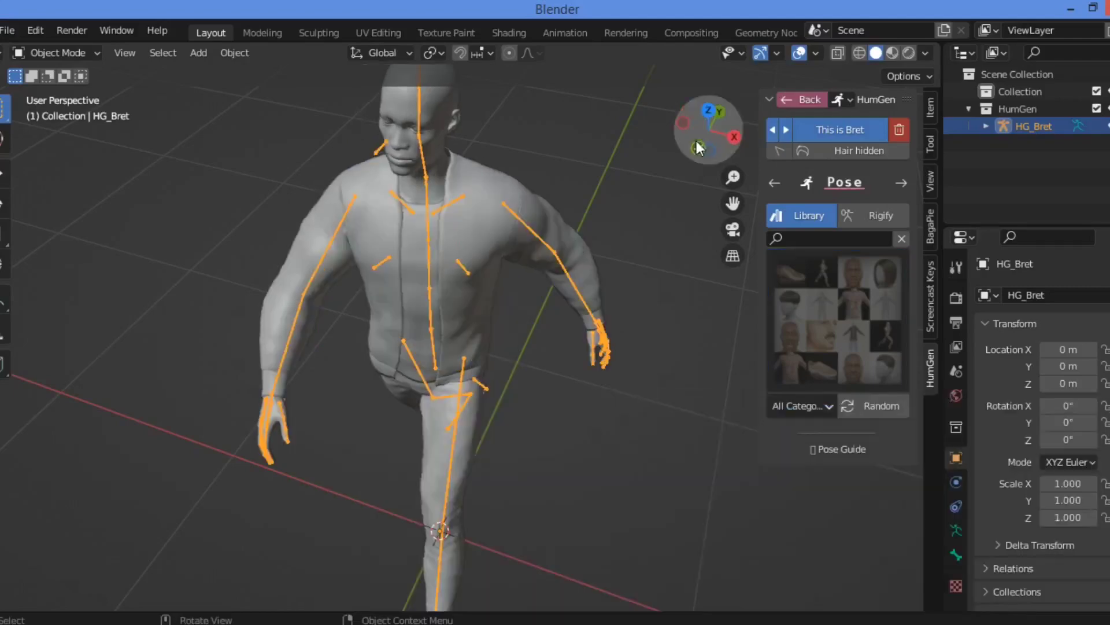
left_click_drag(697, 140, 717, 135)
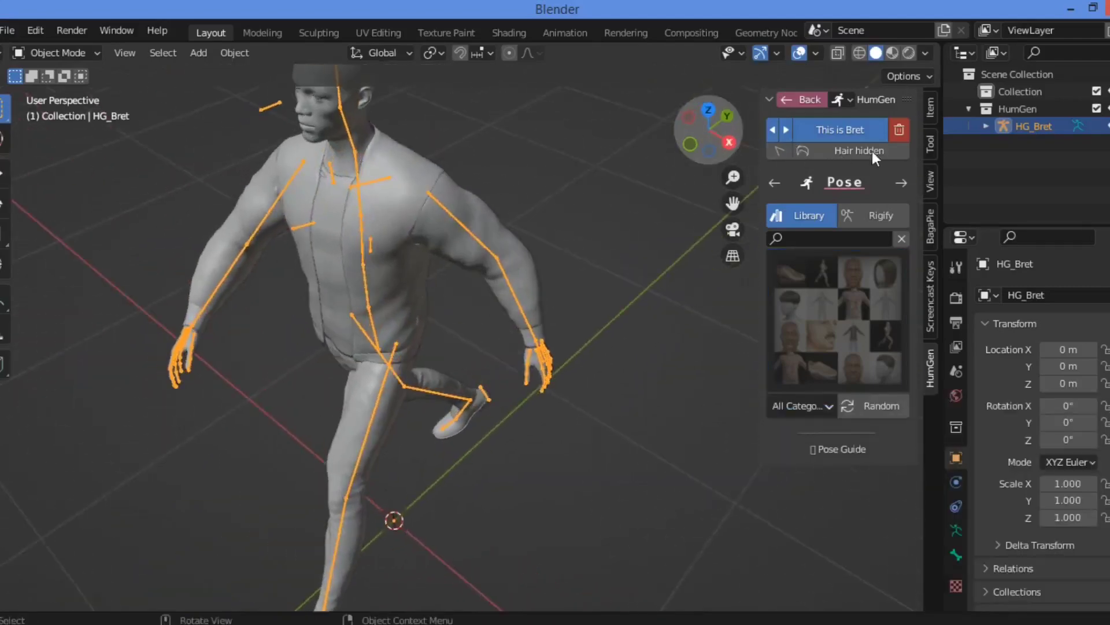
left_click(895, 181)
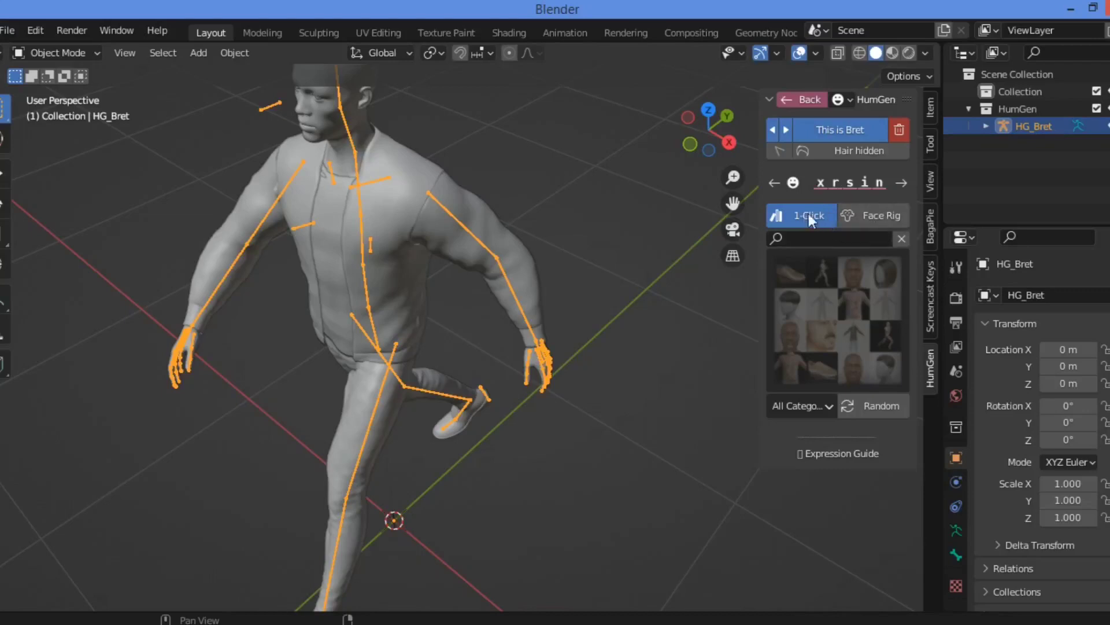
Step: Apply the Blink Right expression from the 1-Click library
left_click(848, 297)
left_click(848, 316)
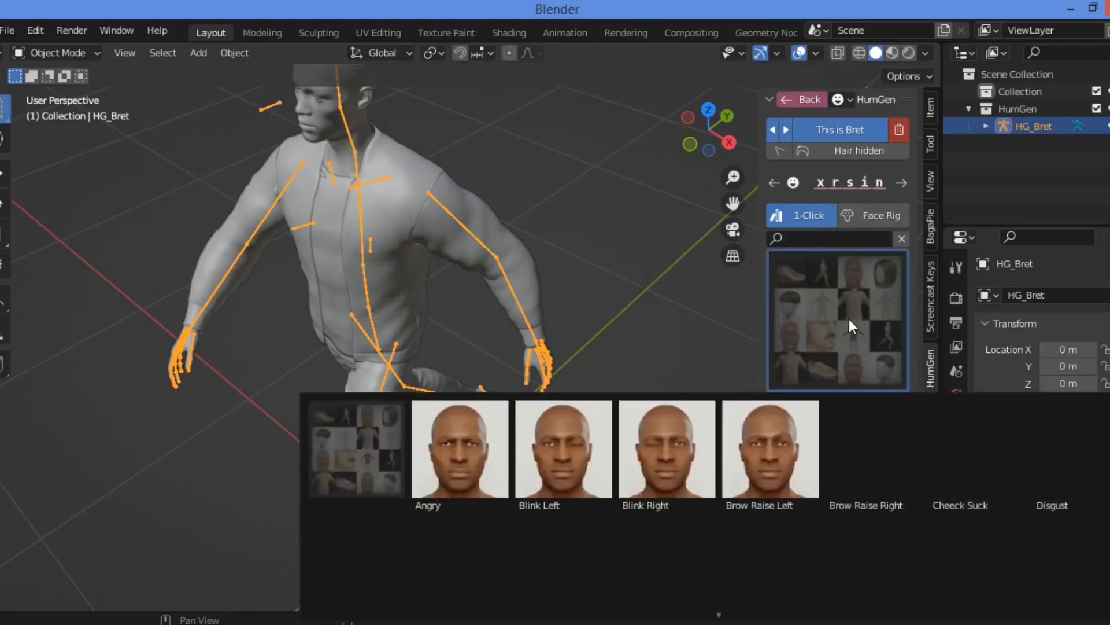
left_click(661, 460)
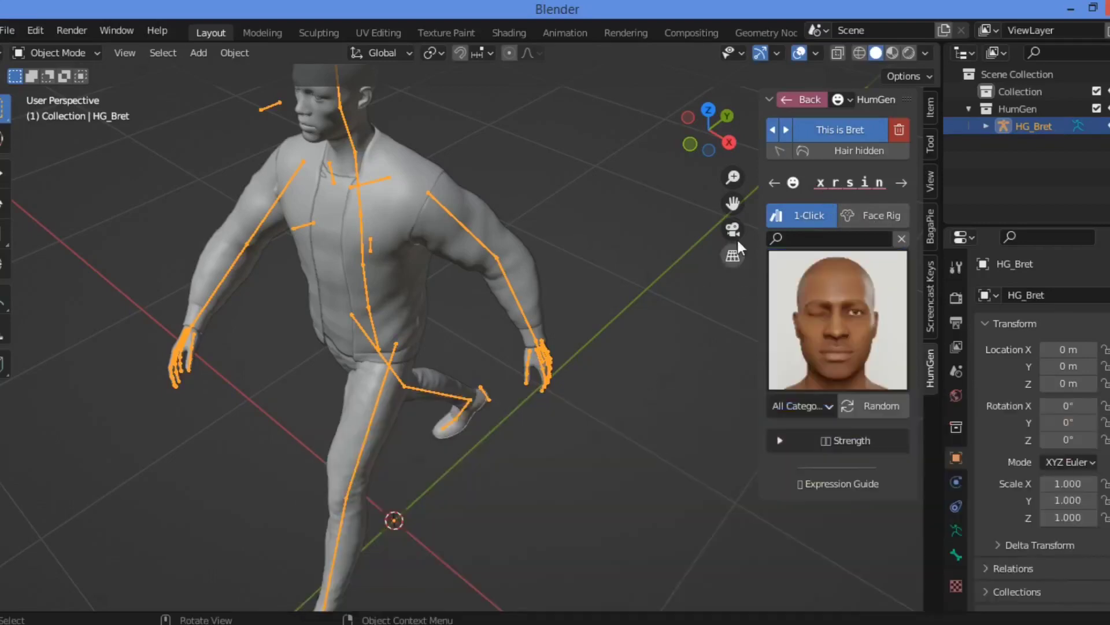
Step: Frame the character's head and replace the expression with Cheeck Suck
middle_click_drag(737, 241, 752, 133)
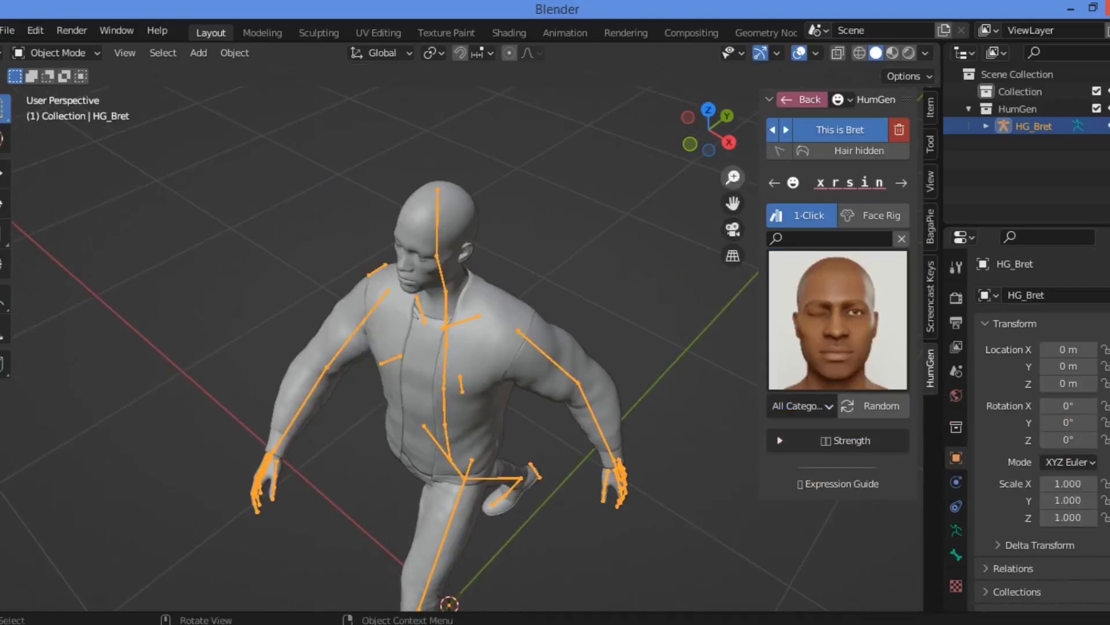
left_click_drag(733, 177, 733, 203)
left_click_drag(709, 130, 583, 113)
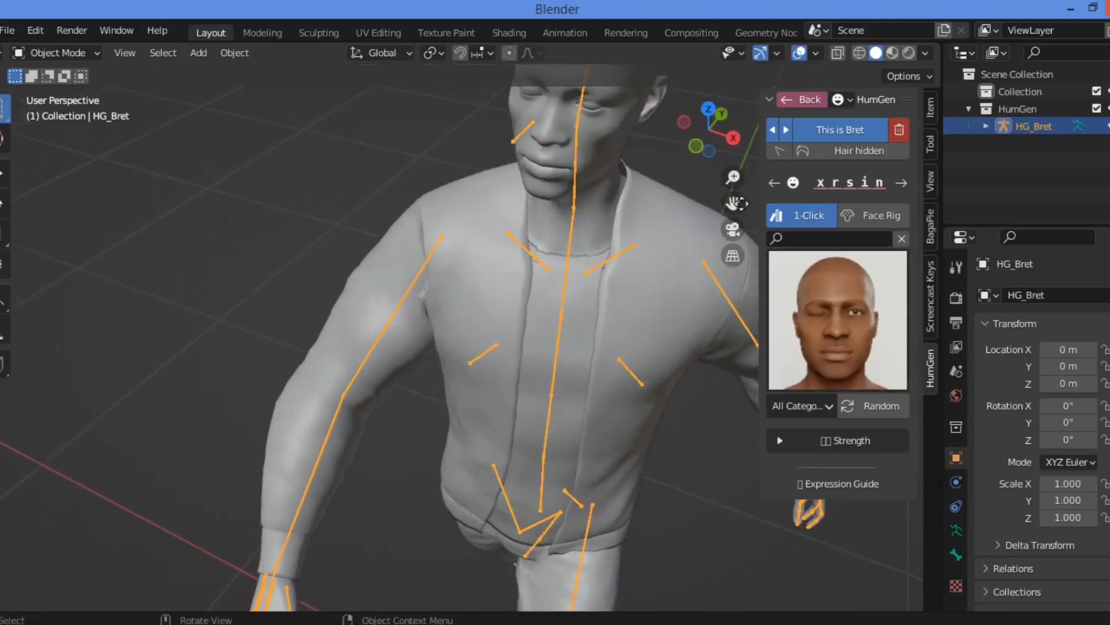
left_click_drag(733, 202, 588, 301)
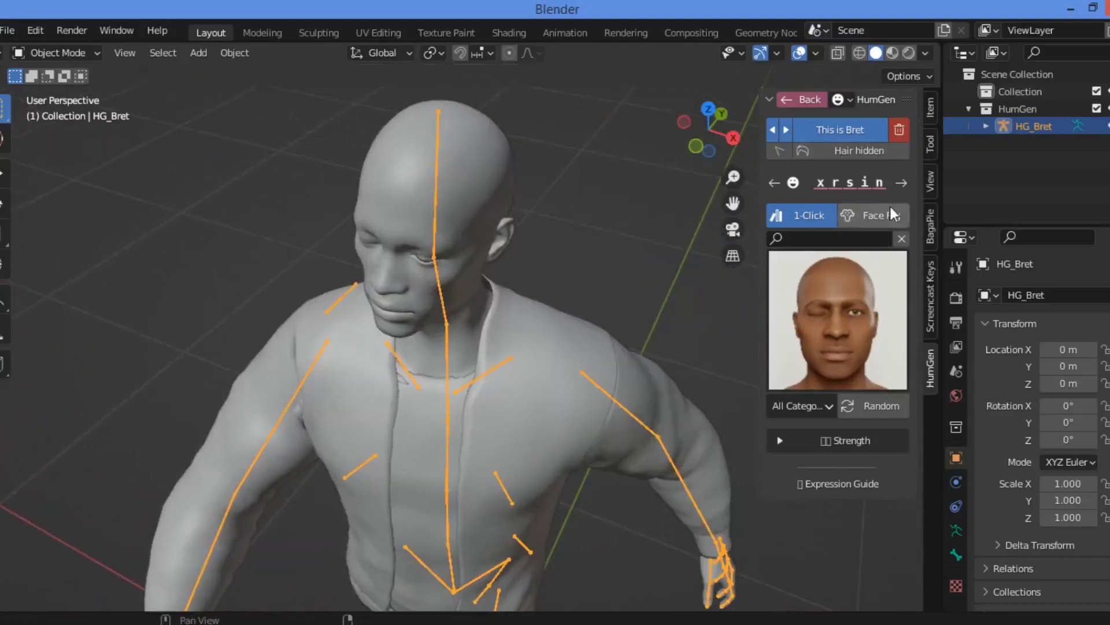
left_click(844, 282)
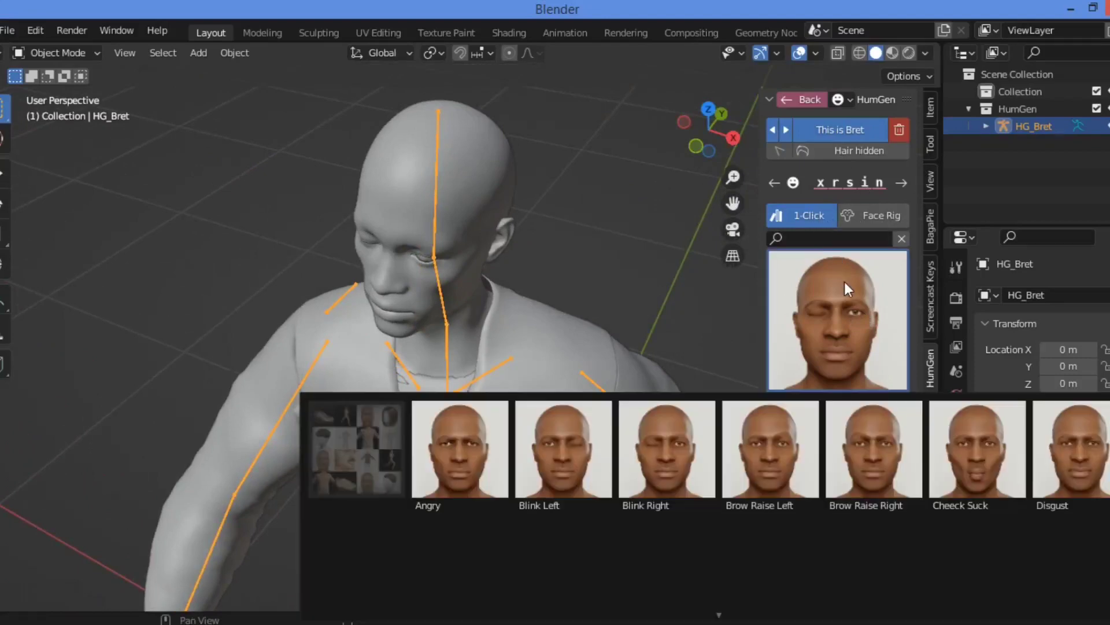
left_click(974, 470)
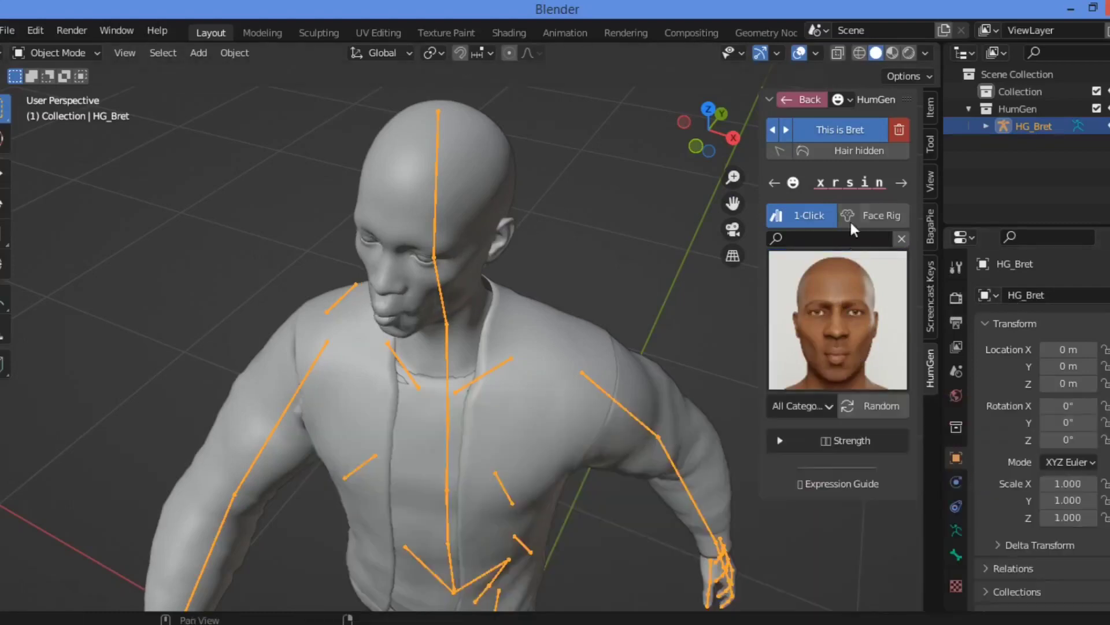
left_click(901, 183)
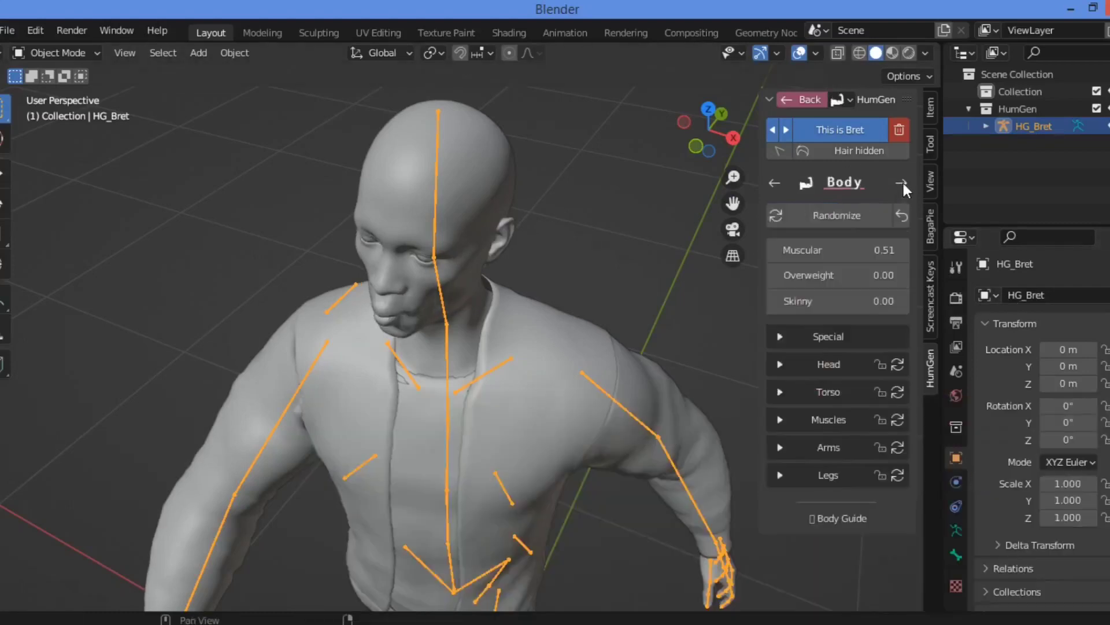
left_click(775, 183)
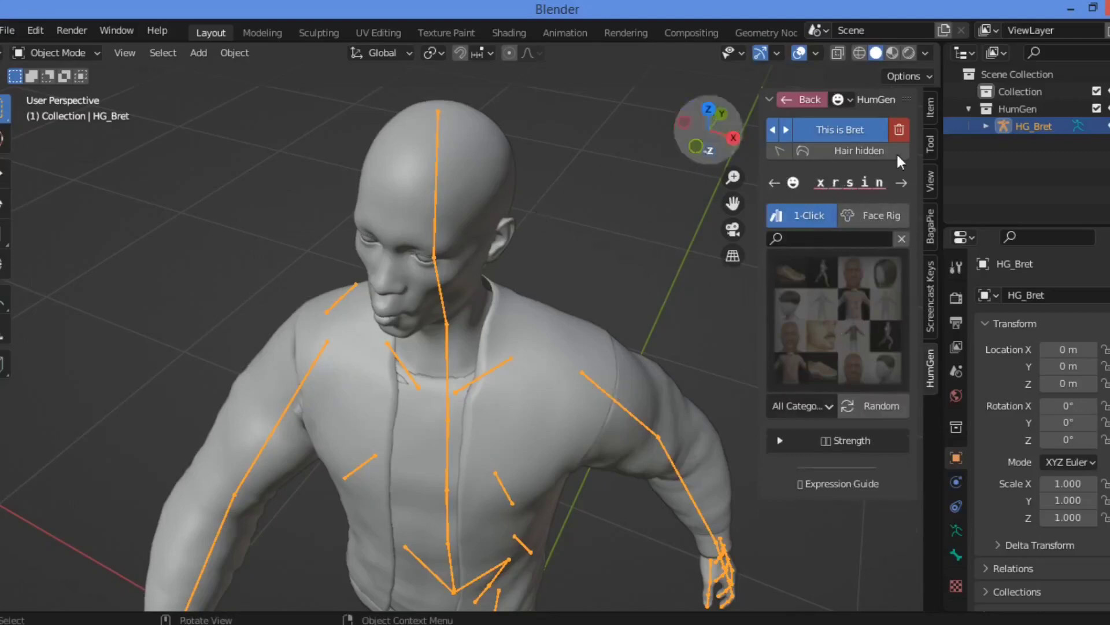
left_click(903, 181)
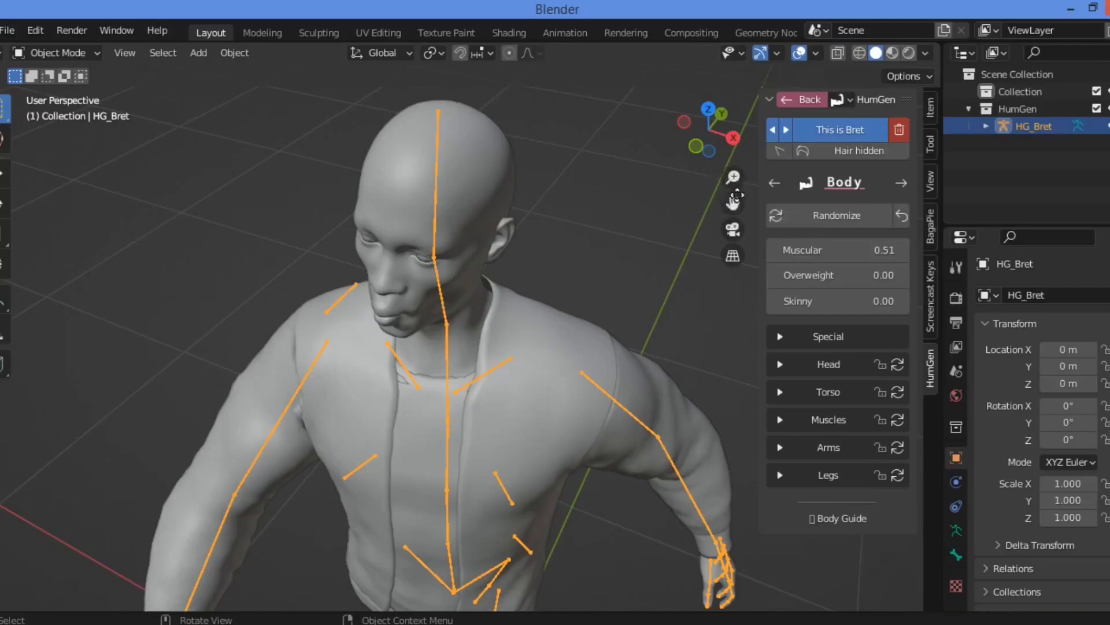
scroll(735, 199, "down", 5)
left_click_drag(710, 129, 665, 173)
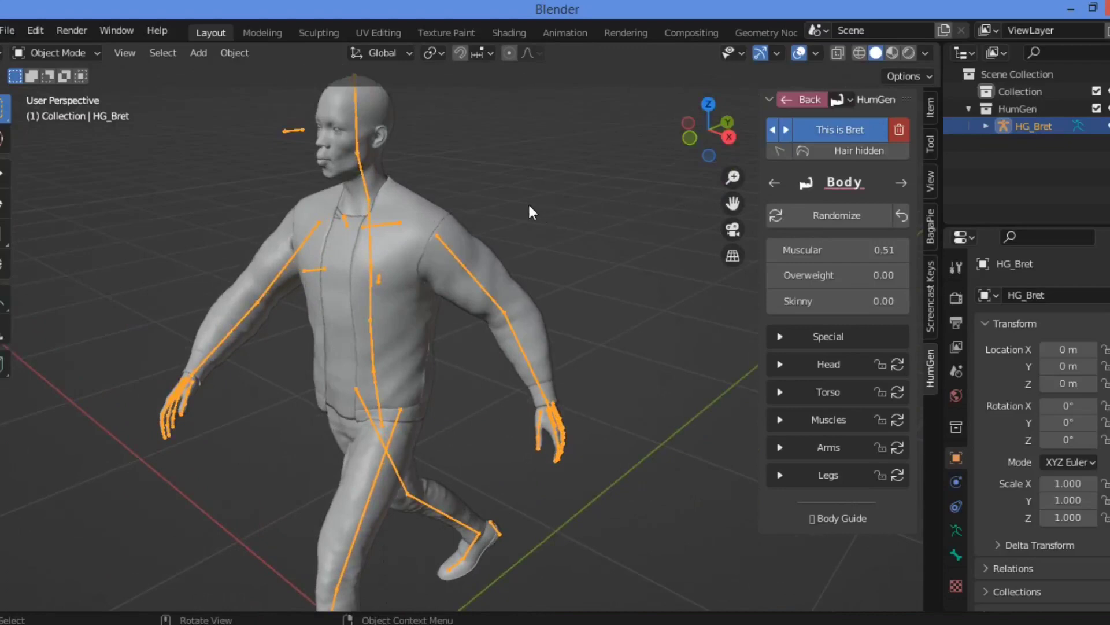
Step: Select the HG_Bret armature, hide it with H, and close the sidebar with N
left_click(394, 214)
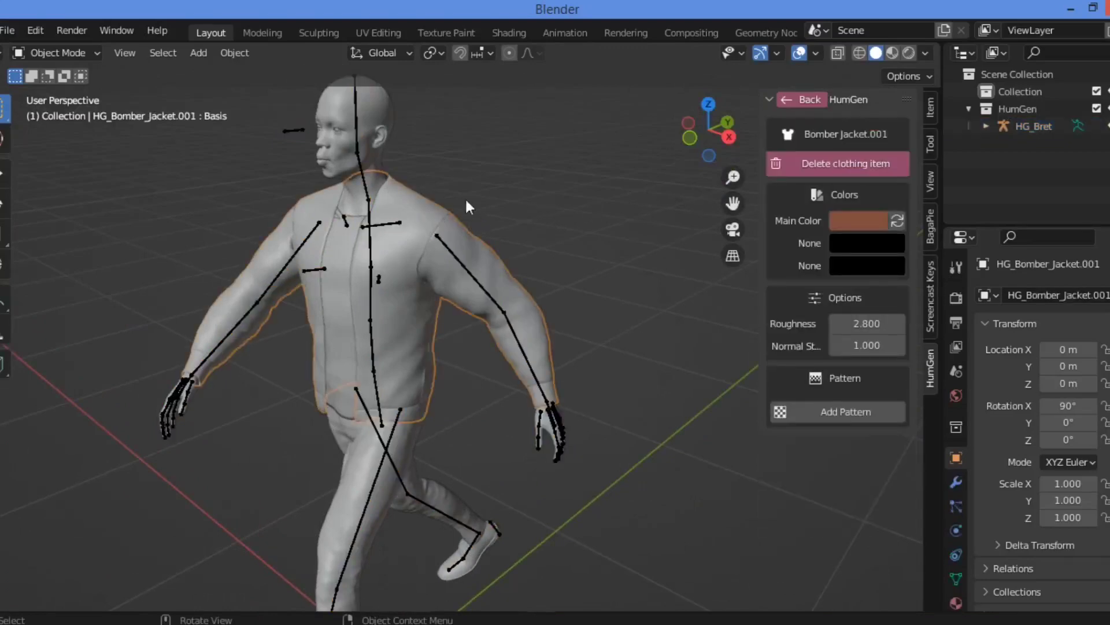
left_click(363, 120)
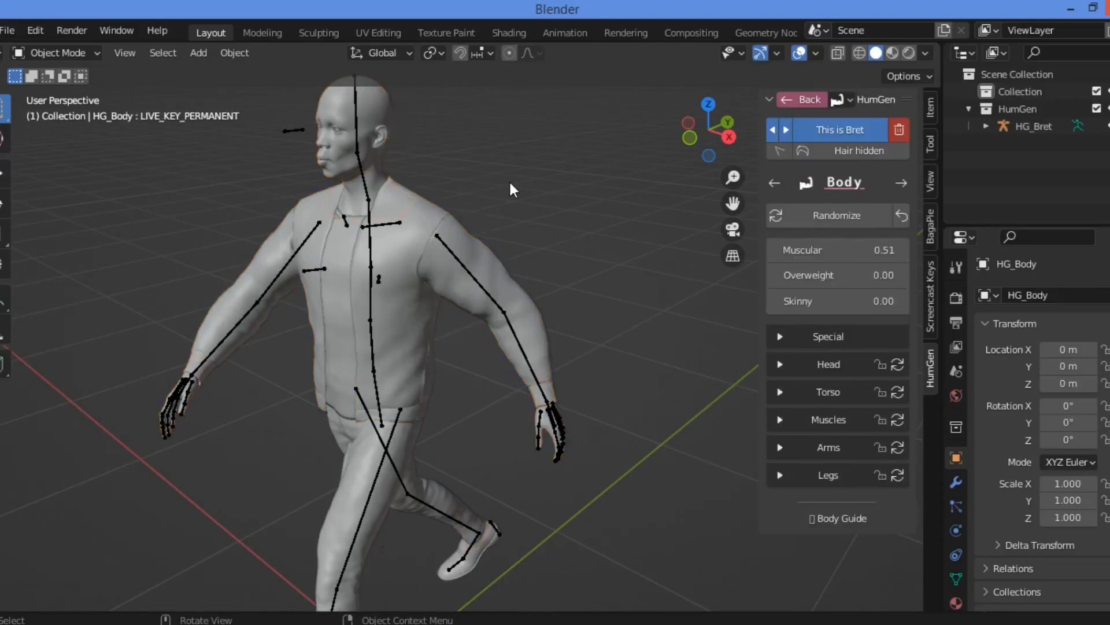
left_click(372, 252)
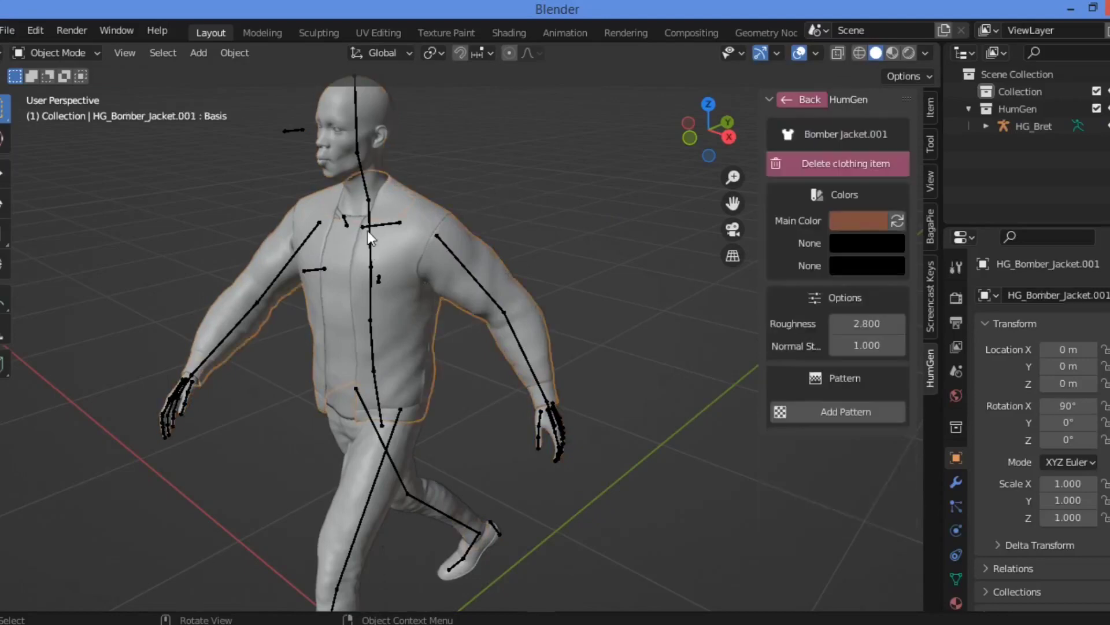
left_click(368, 230)
key("h")
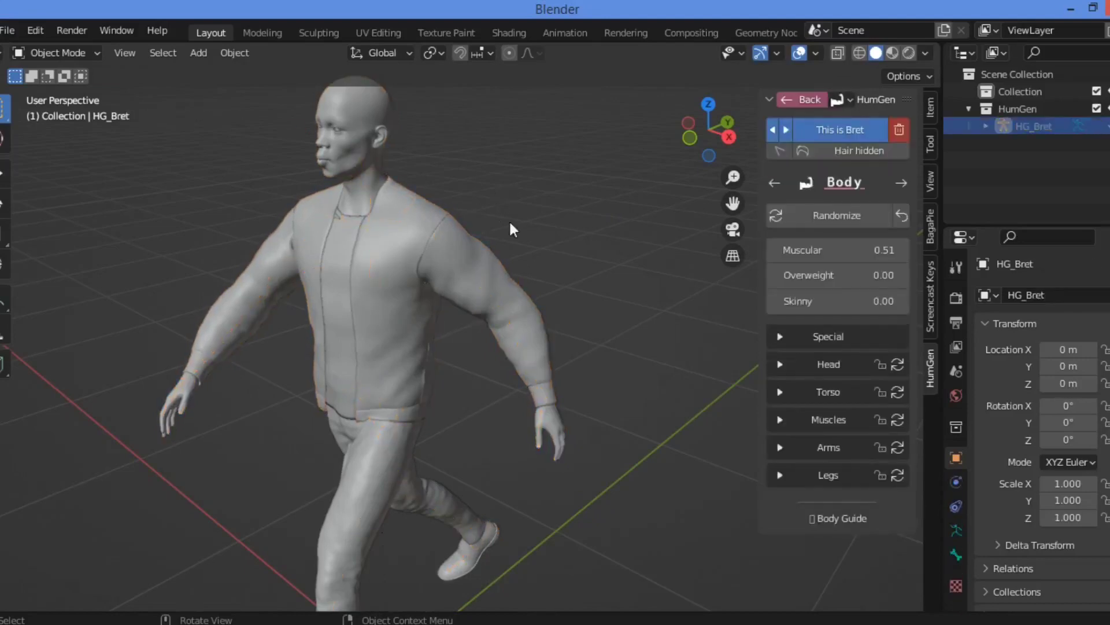
middle_click_drag(370, 347, 587, 184)
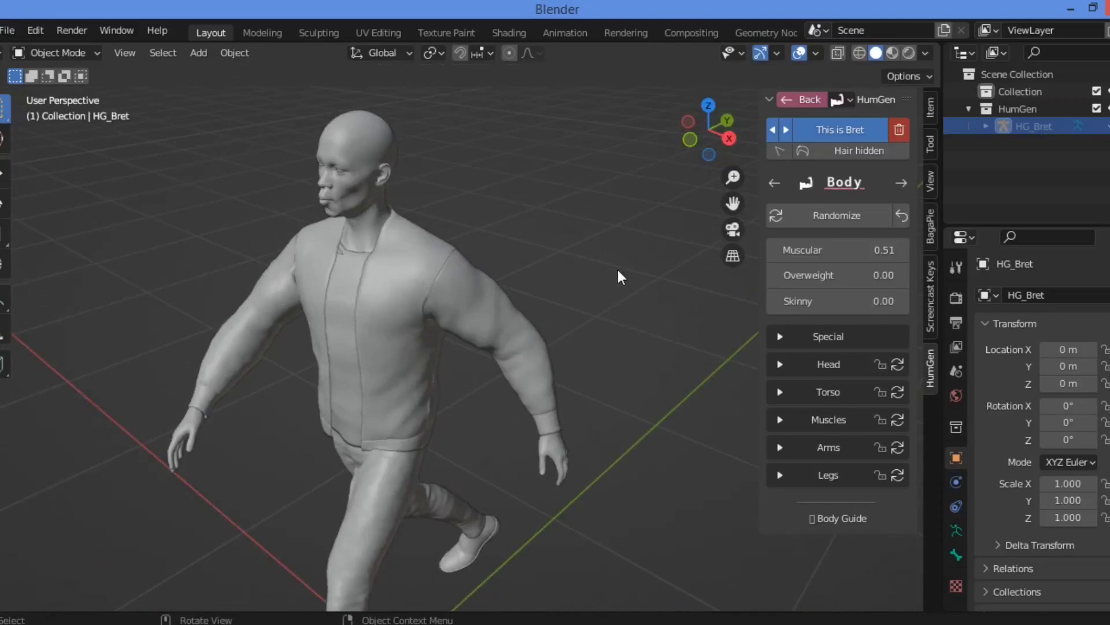
key("n")
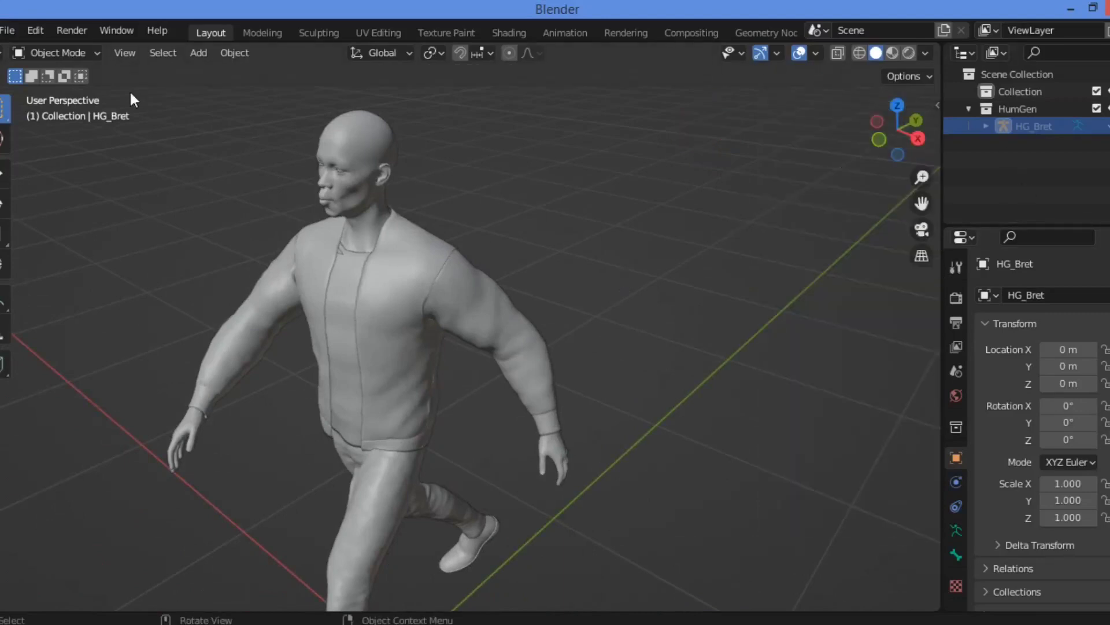
Step: Untick Human Generator 3D in Edit > Preferences > Add-ons and close Preferences
left_click(34, 30)
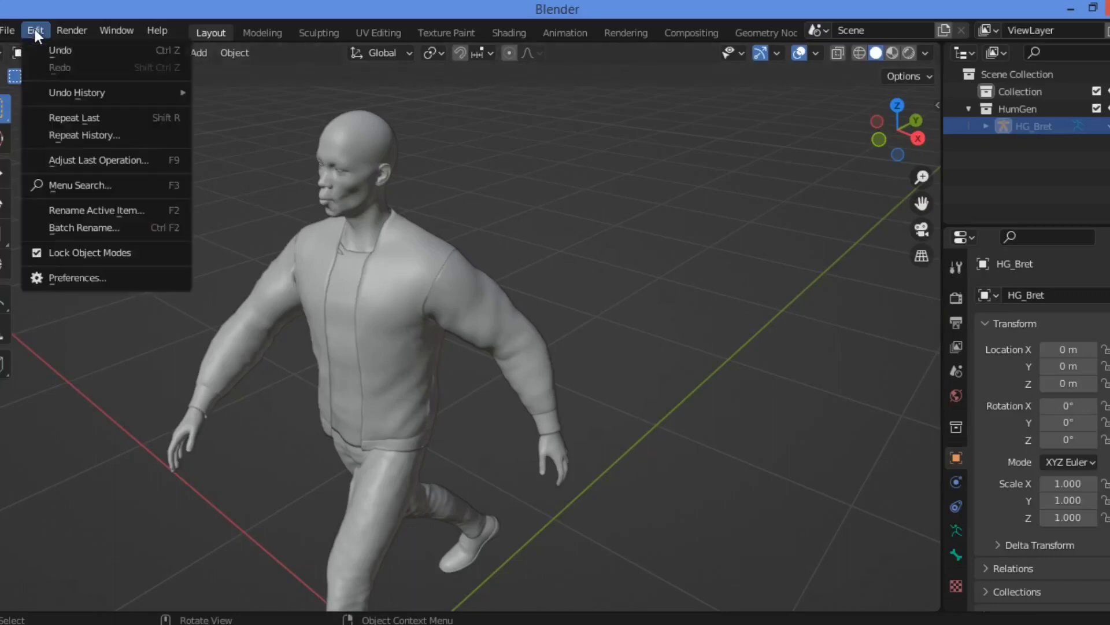
left_click(68, 276)
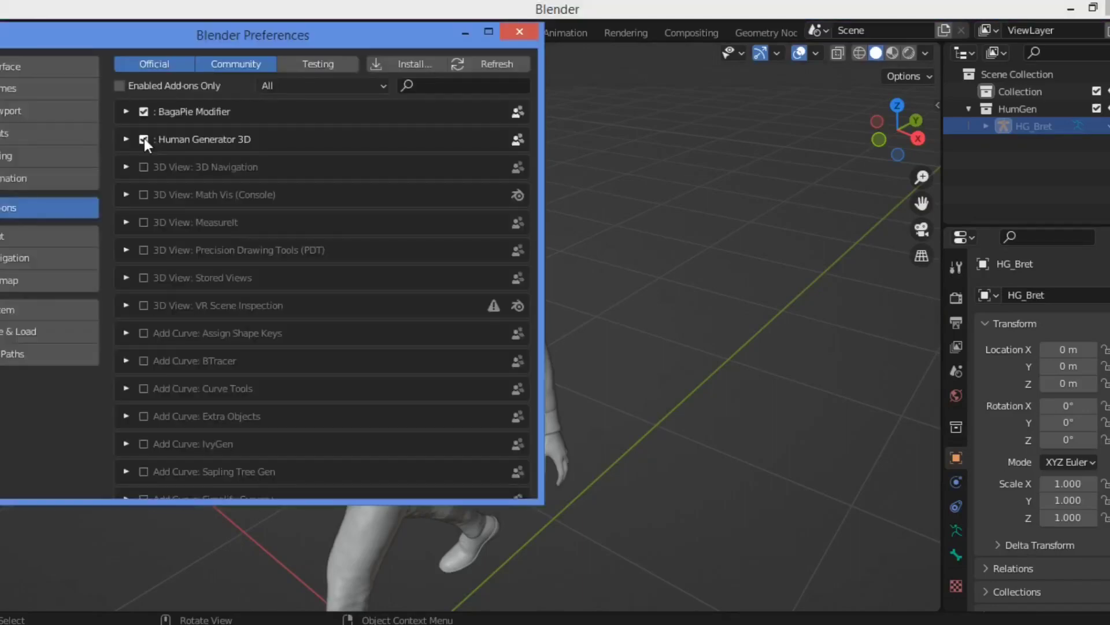
left_click(144, 139)
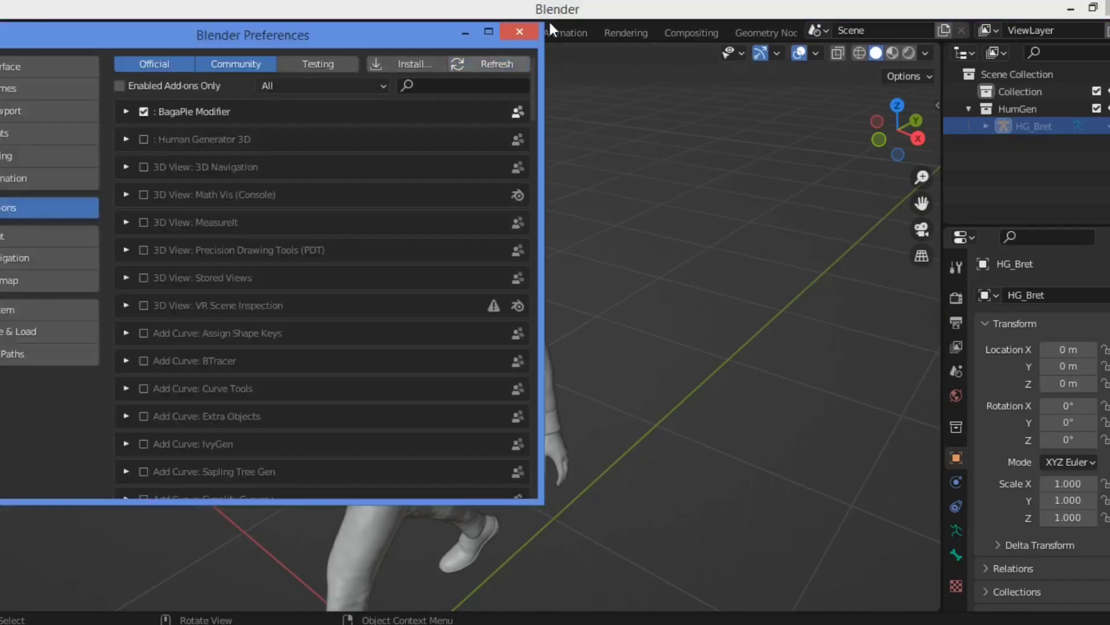
left_click(519, 31)
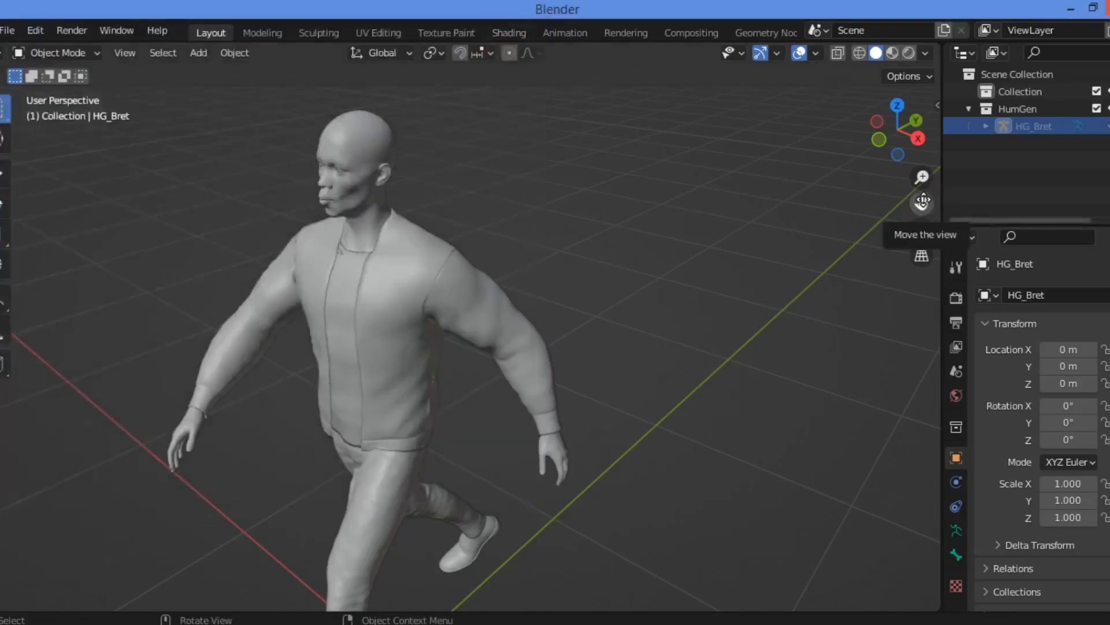
scroll(920, 174, "down", 1)
left_click_drag(898, 130, 391, 303)
left_click(322, 287)
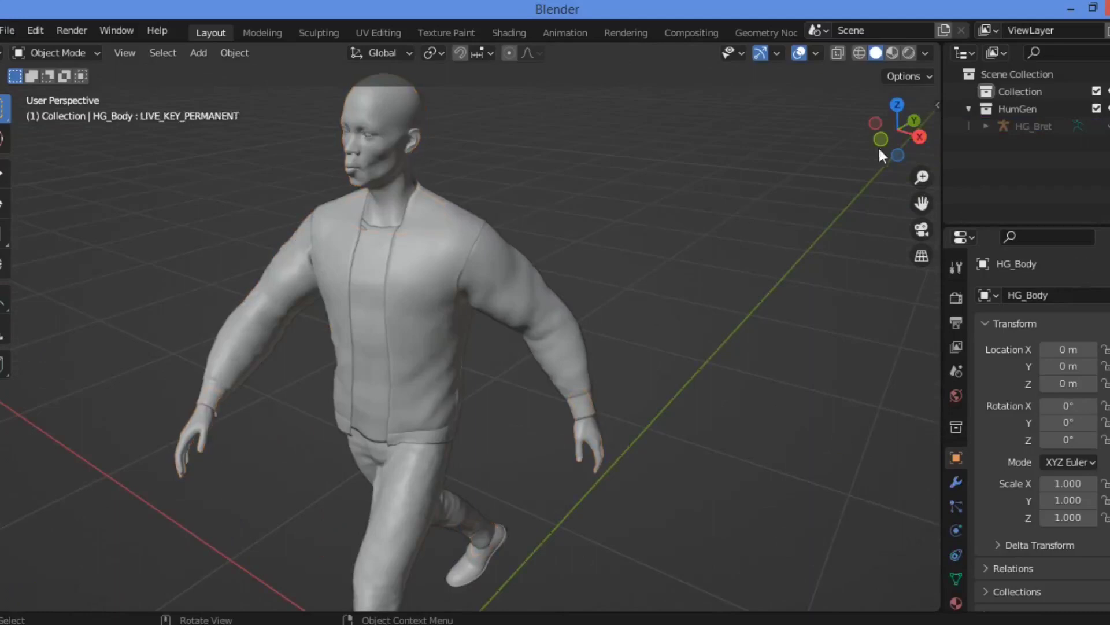
left_click_drag(926, 123, 700, 330)
left_click_drag(901, 155, 632, 376)
left_click_drag(928, 145, 616, 233)
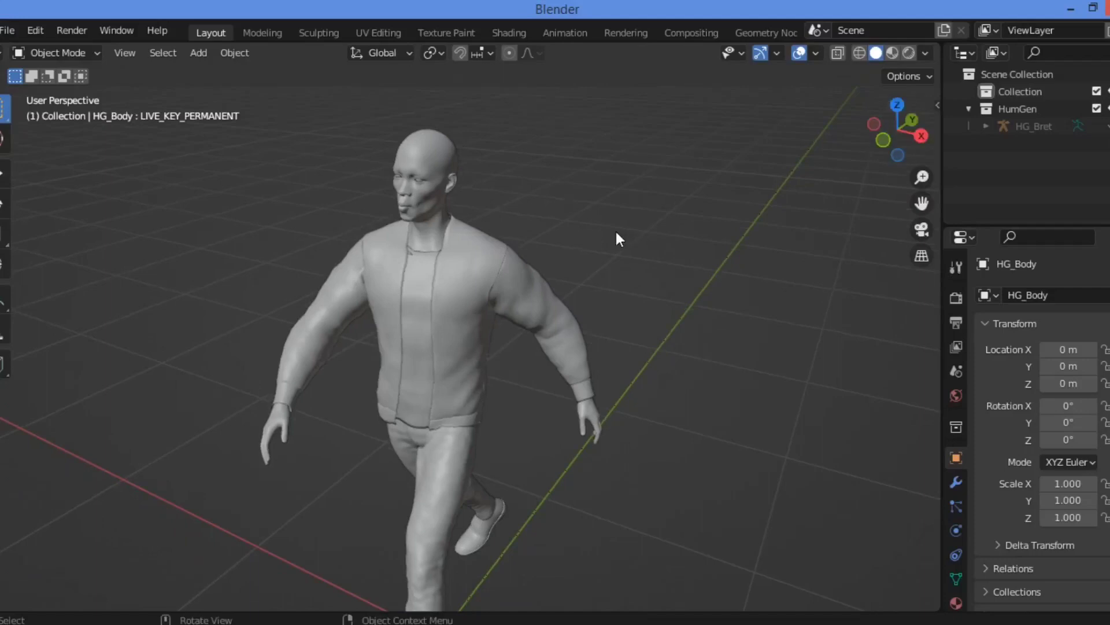